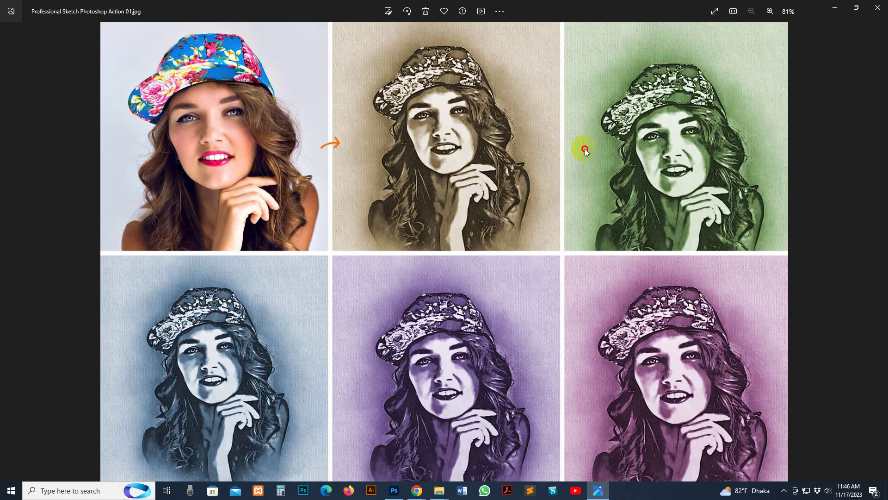
Browse the Professional Sketch Photoshop Action preview images from 01 to 04 and examine the toddler sketch up close.
key(Right)
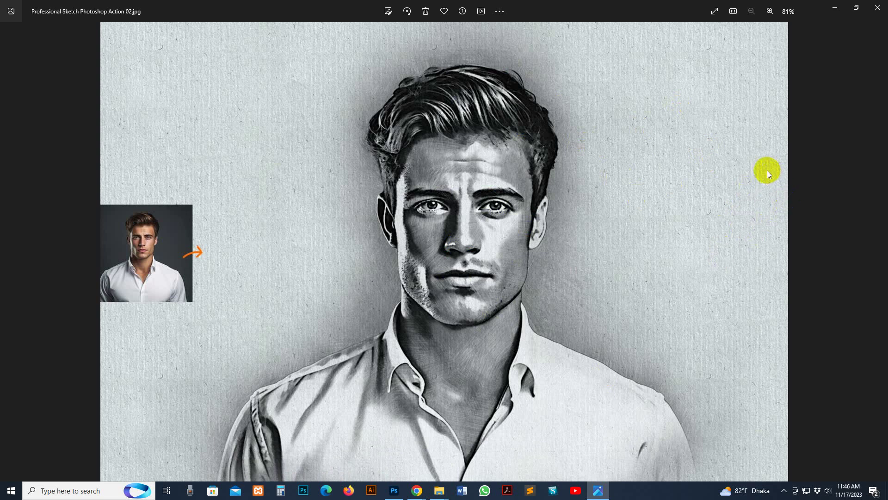
key(Right)
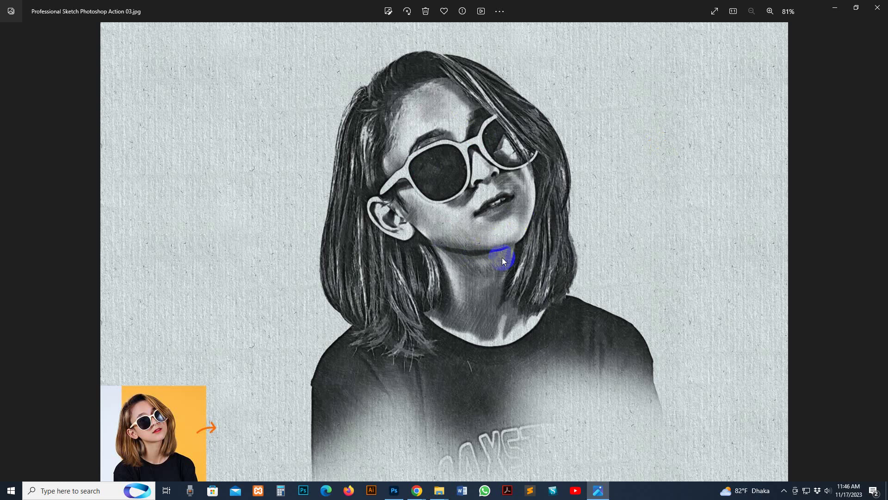
key(Right)
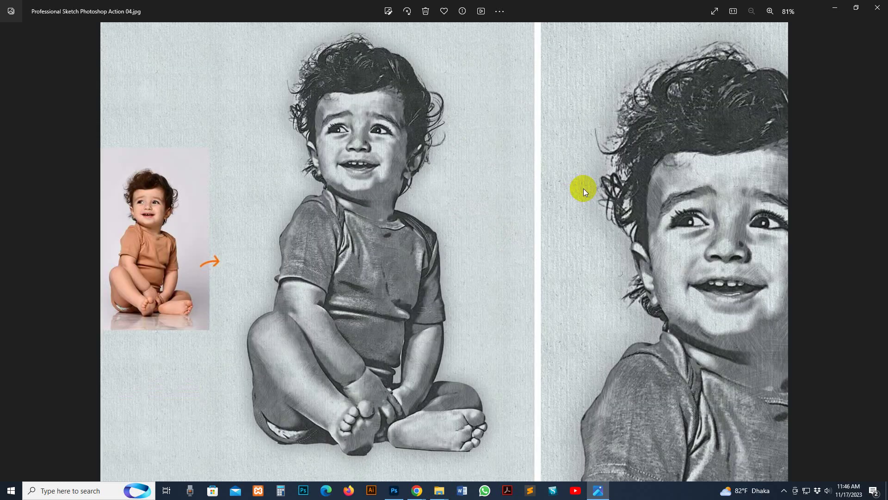
scroll(386, 165, up, 3)
drag(423, 298, 568, 139)
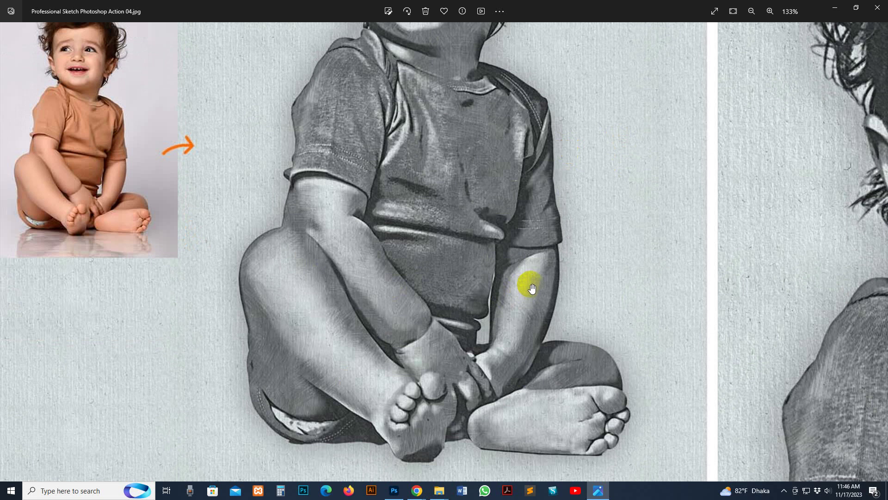
drag(489, 162, 503, 222)
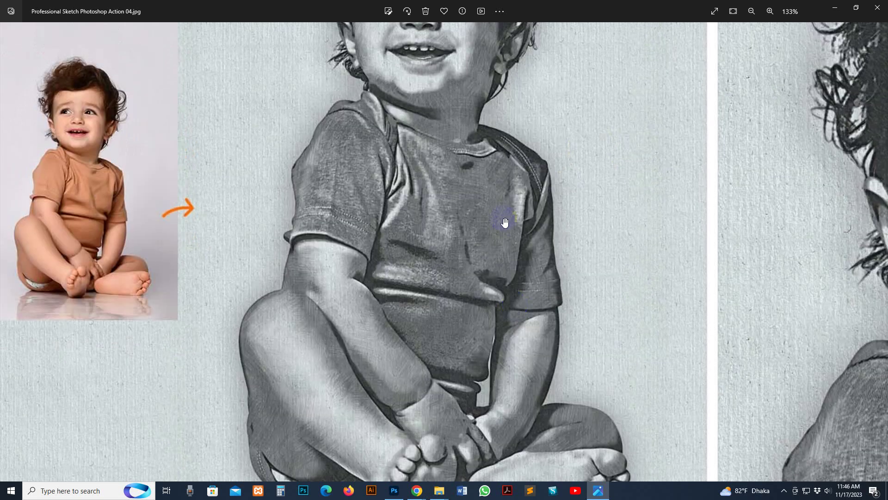
drag(470, 76, 507, 181)
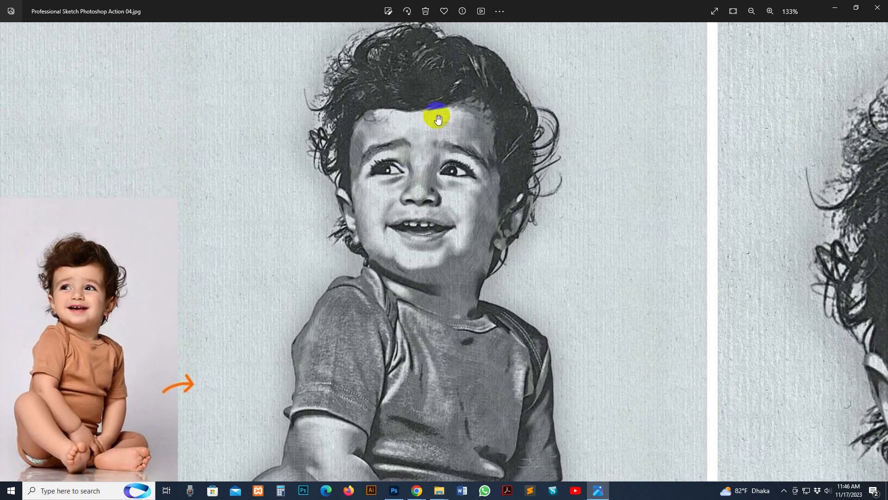
scroll(530, 255, down, 2)
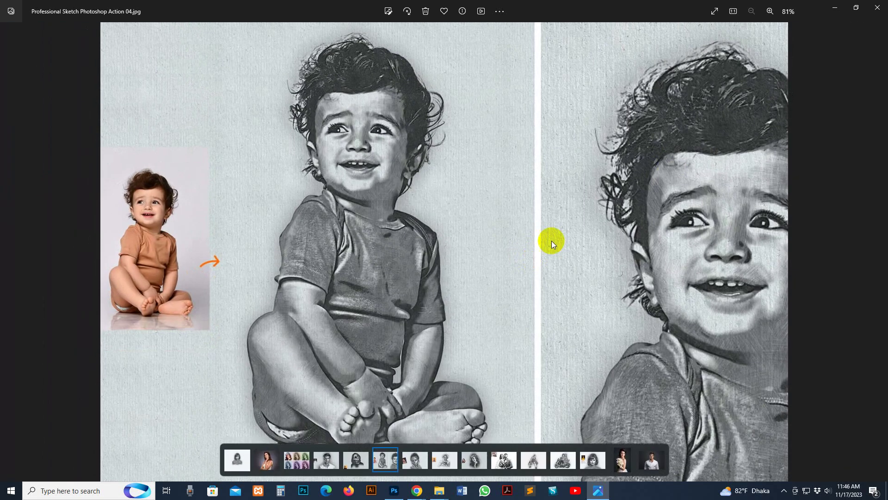
View preview images 05 to 09, inspect image 05 up close, and return to image 06.
key(Right)
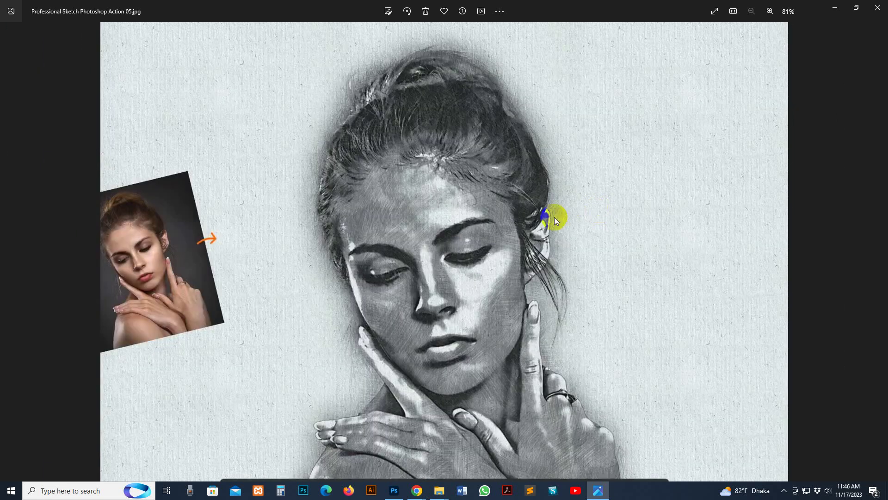
scroll(490, 255, up, 2)
scroll(490, 255, down, 2)
key(Right)
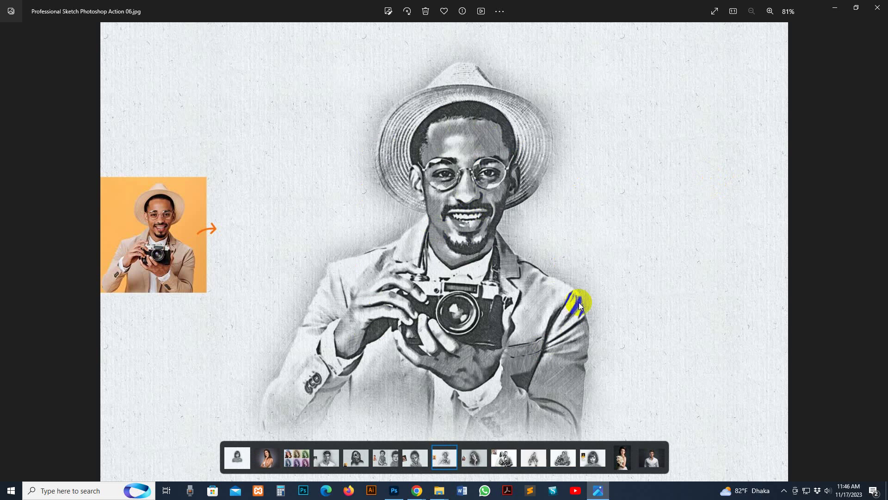
key(Right)
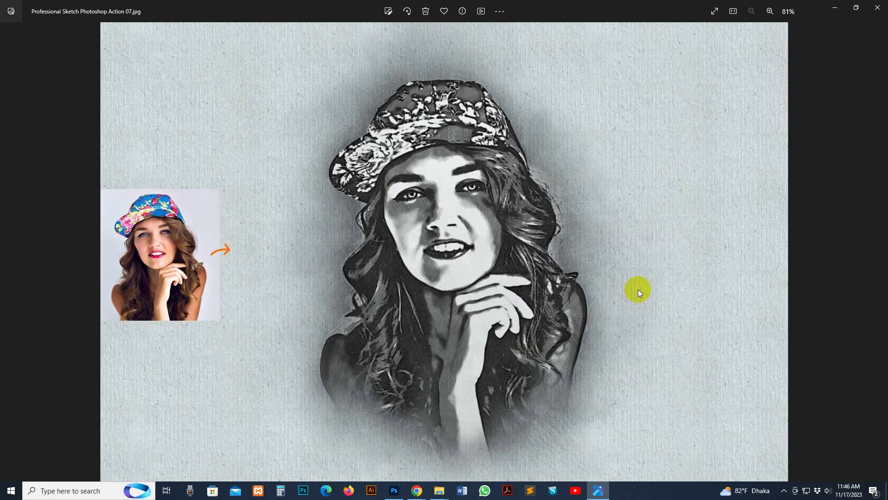
key(Right)
key(Right)
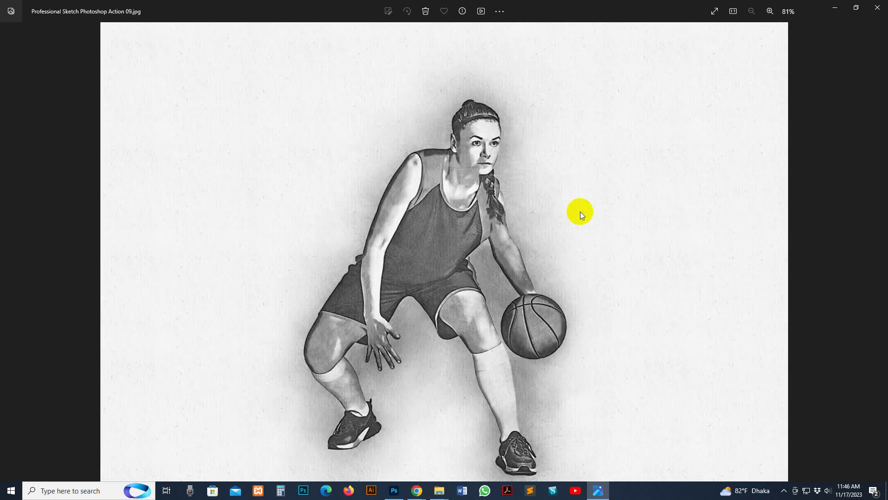
key(Left)
key(Left)
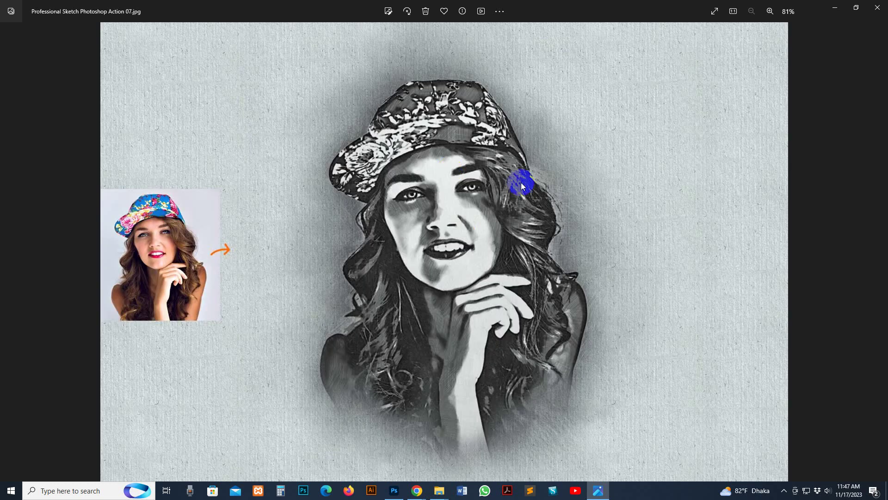
key(Left)
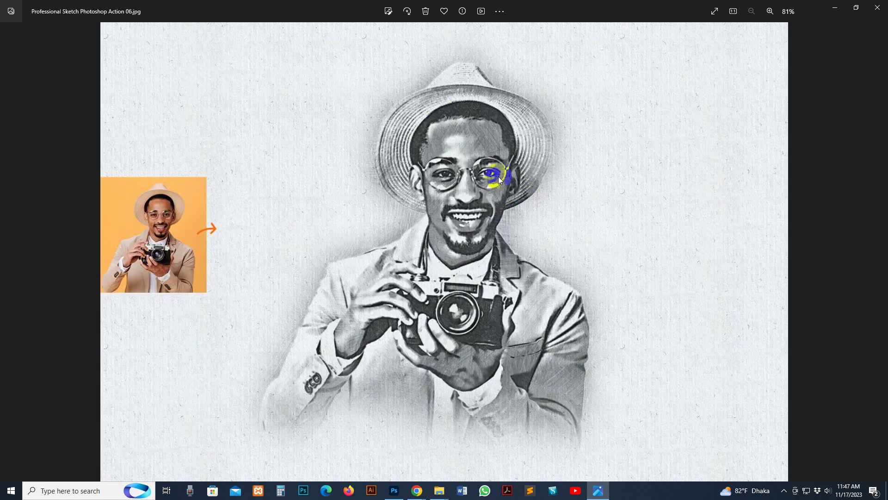
Go through the preview images from 07 to 10, the main Professional Sketch Photoshop Action image and the remaining photos.
key(Right)
key(Right)
key(Right)
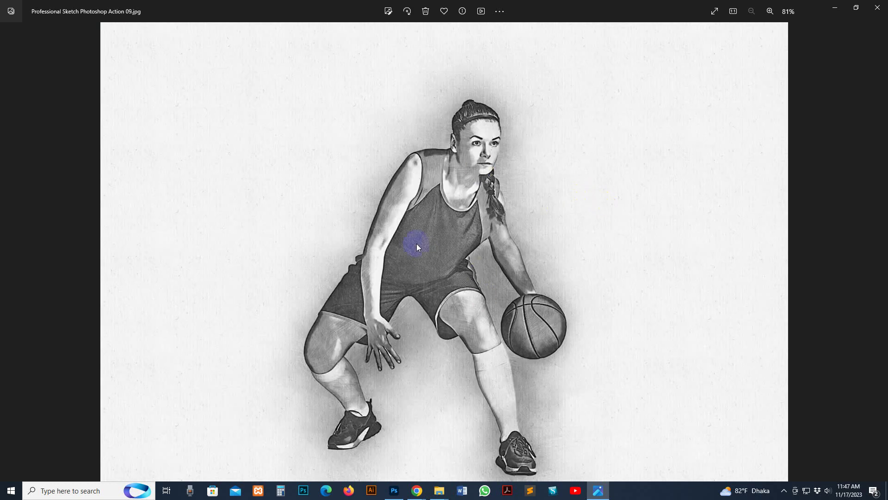
key(Right)
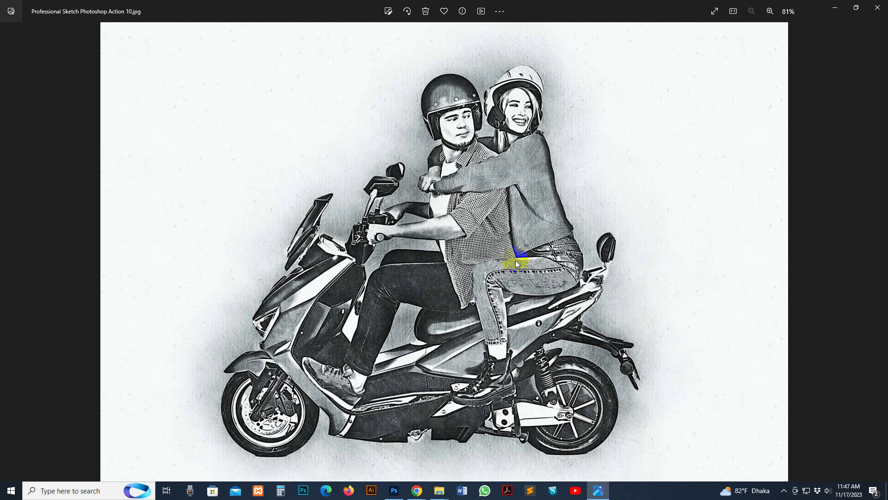
key(Right)
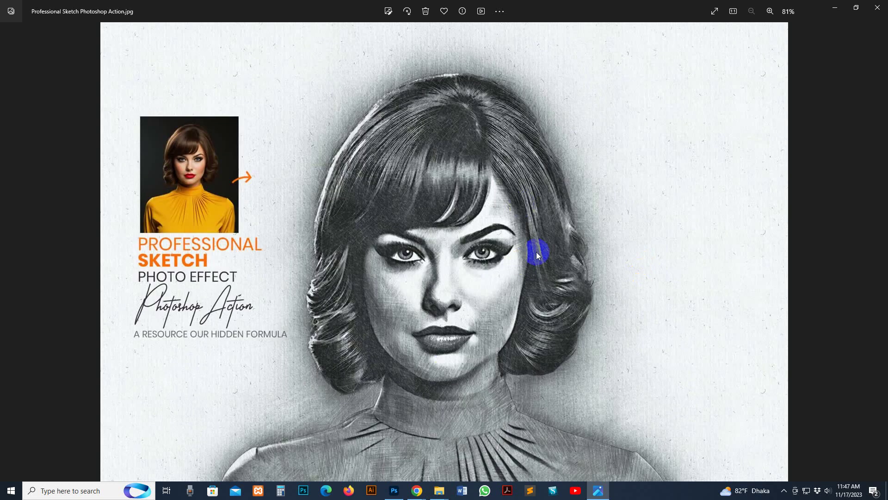
key(Right)
key(Left)
key(Right)
key(Right)
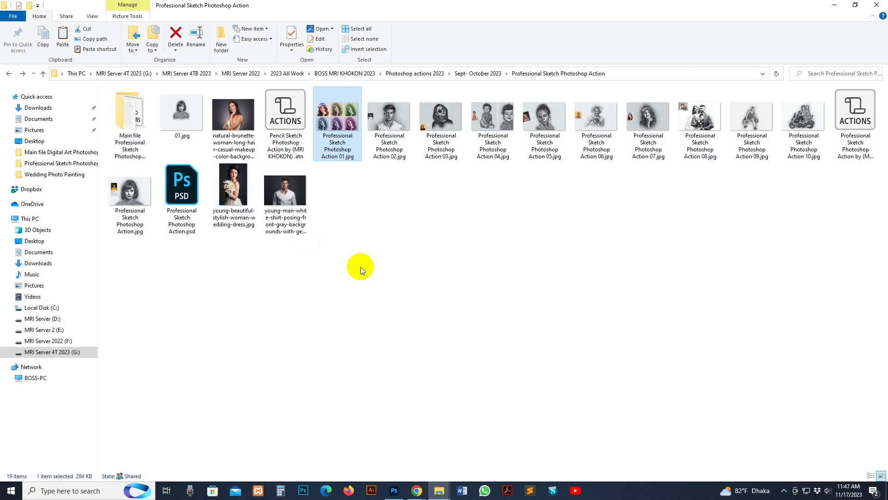
Open the main file folder of the Professional Sketch Photoshop Action and look over its brush, help, pattern and action files.
click(360, 265)
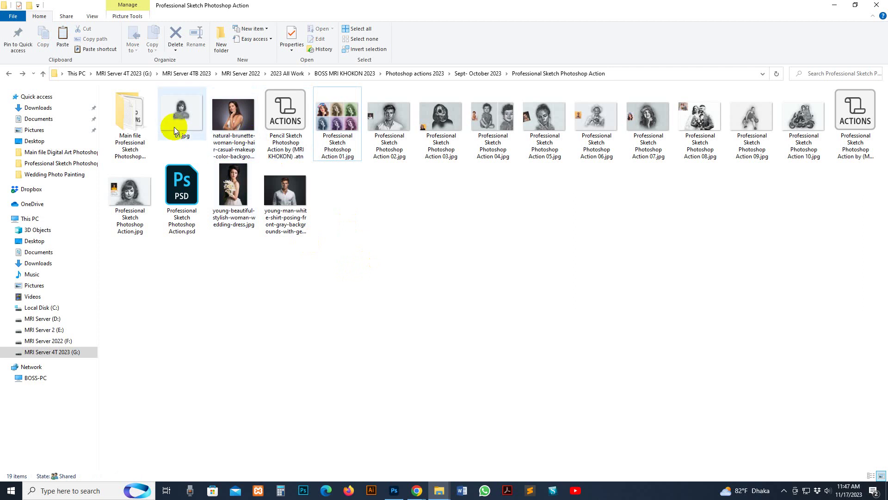
click(147, 115)
double_click(147, 116)
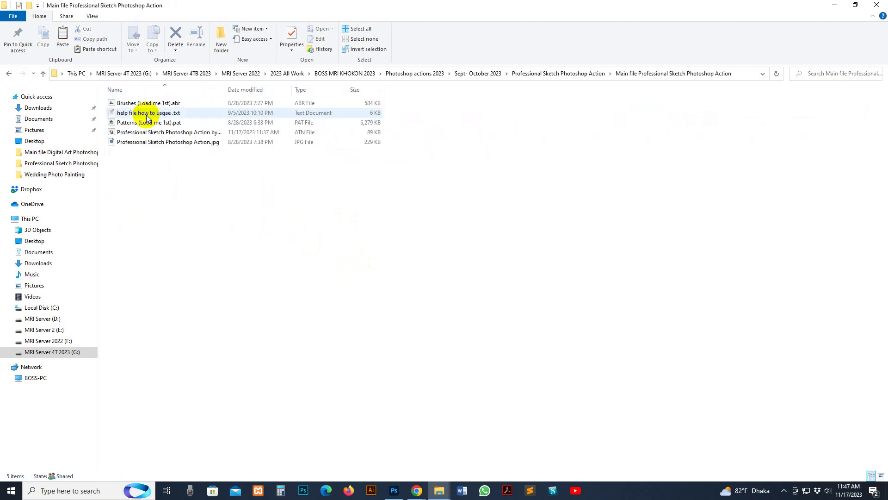
click(144, 104)
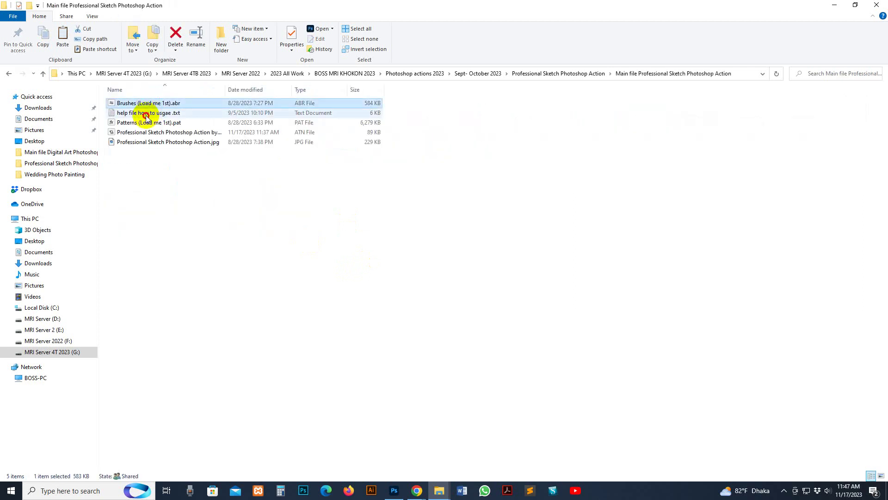
click(145, 114)
click(146, 124)
click(147, 133)
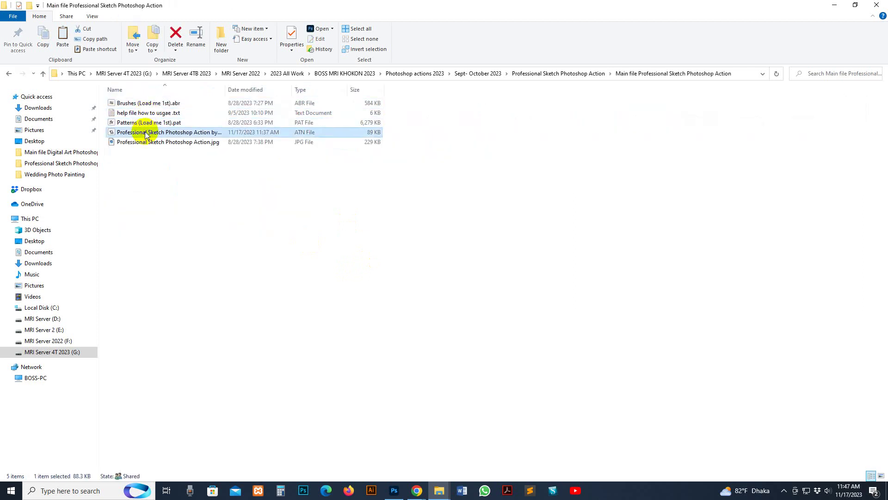
Open the help text file, highlight the minimum photo size advice and read through the support information.
double_click(144, 113)
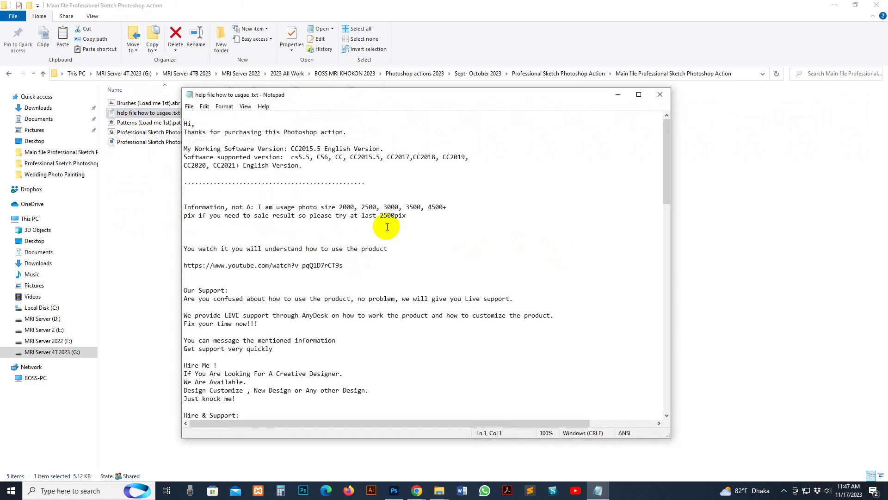
drag(406, 216, 184, 215)
scroll(292, 240, down, 3)
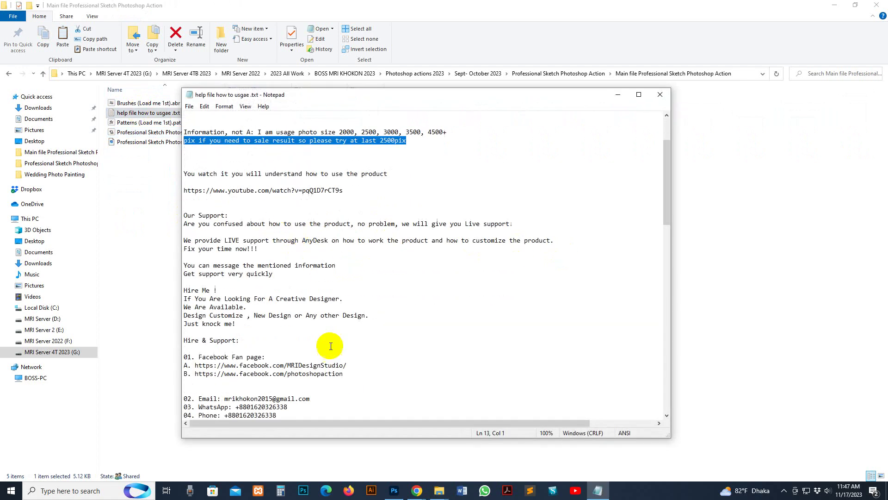
scroll(330, 346, down, 4)
scroll(296, 375, up, 3)
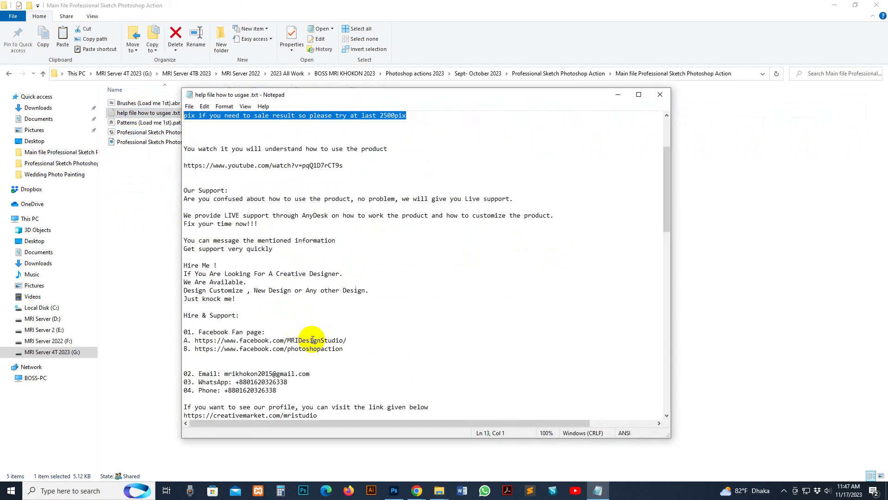
scroll(312, 340, up, 1)
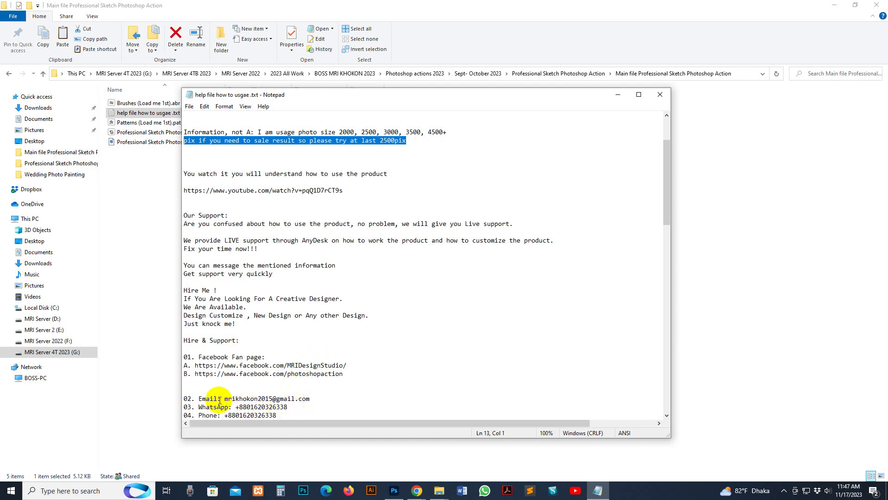
Highlight the WhatsApp, Facebook page, email and phone contact entries in the help file, and close it.
drag(200, 407, 292, 409)
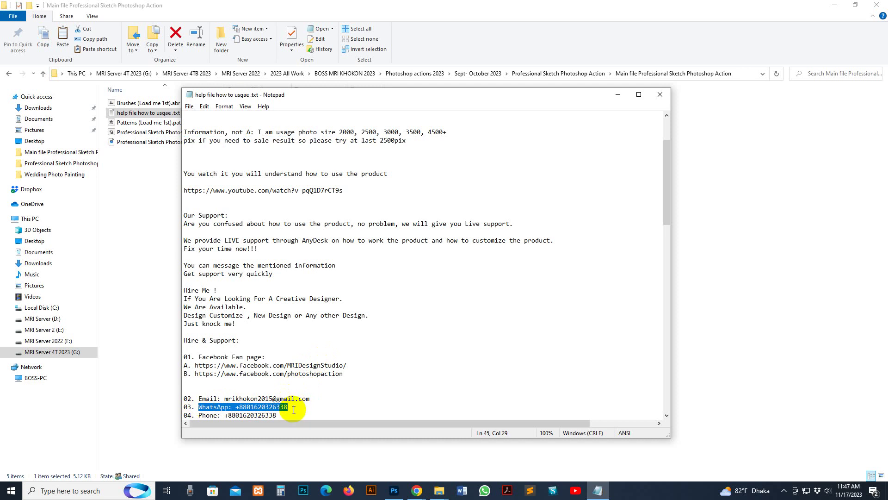
drag(346, 365, 206, 368)
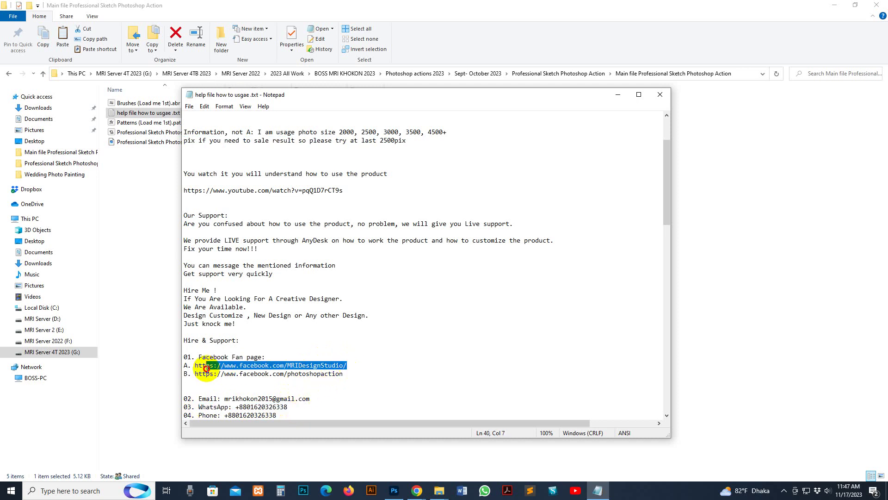
drag(311, 399, 240, 398)
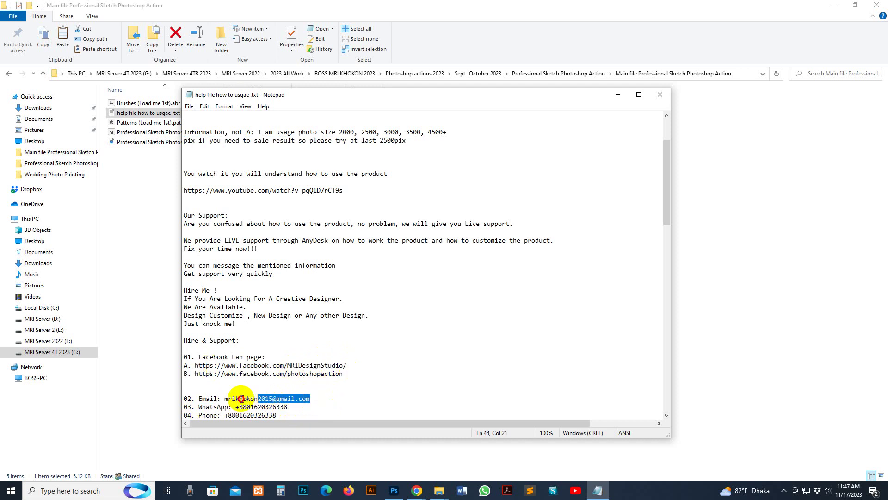
drag(290, 414, 196, 417)
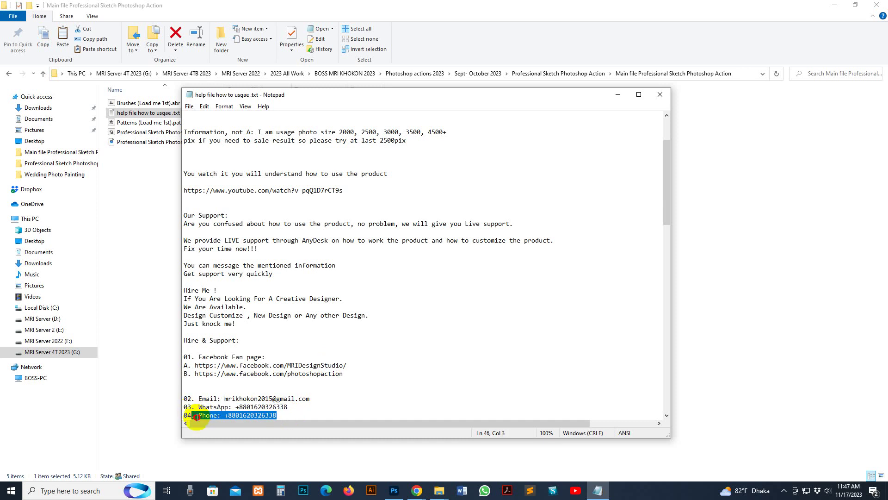
click(303, 390)
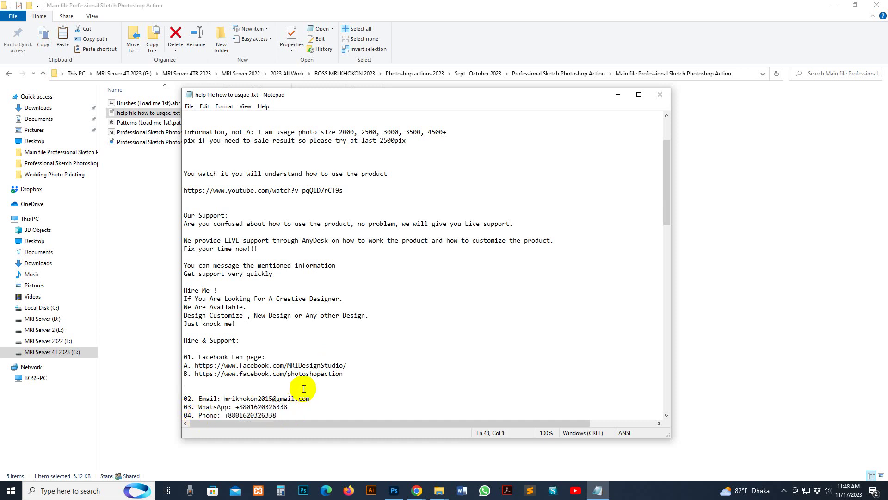
click(381, 318)
click(660, 94)
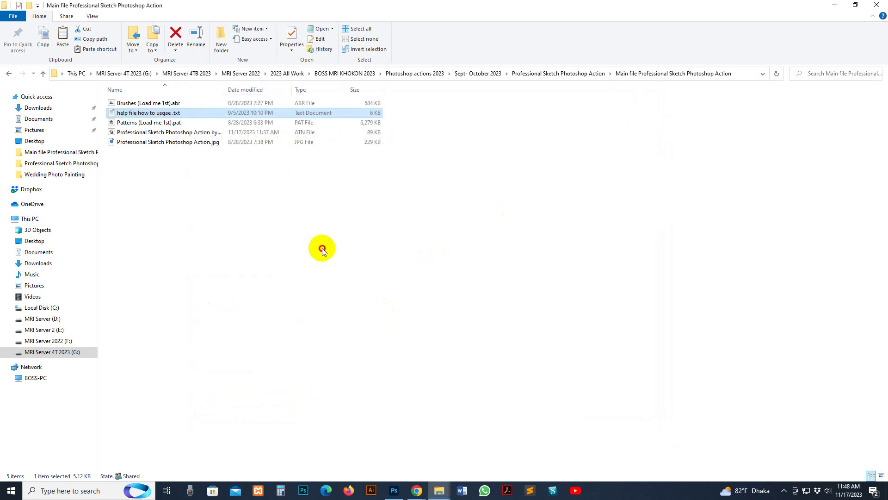
Point out the Brushes (Load me 1st).abr and Patterns (Load me 1st).pat files, and switch to Photoshop.
click(143, 105)
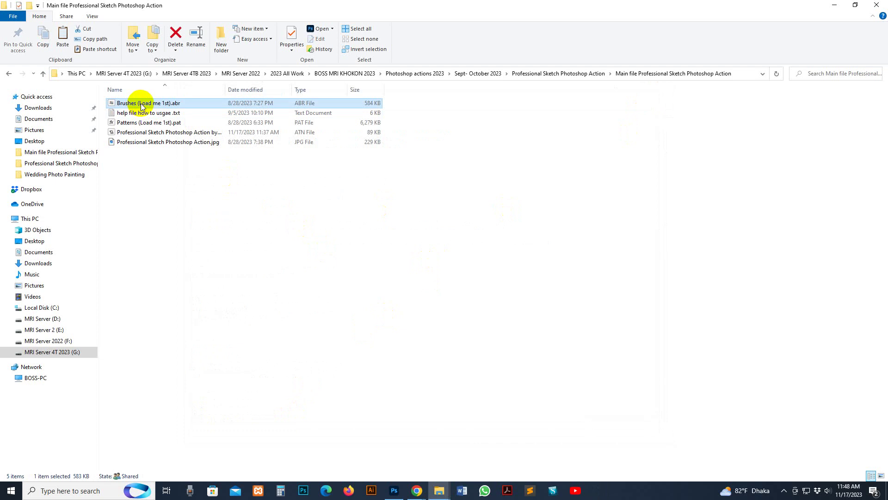
click(142, 123)
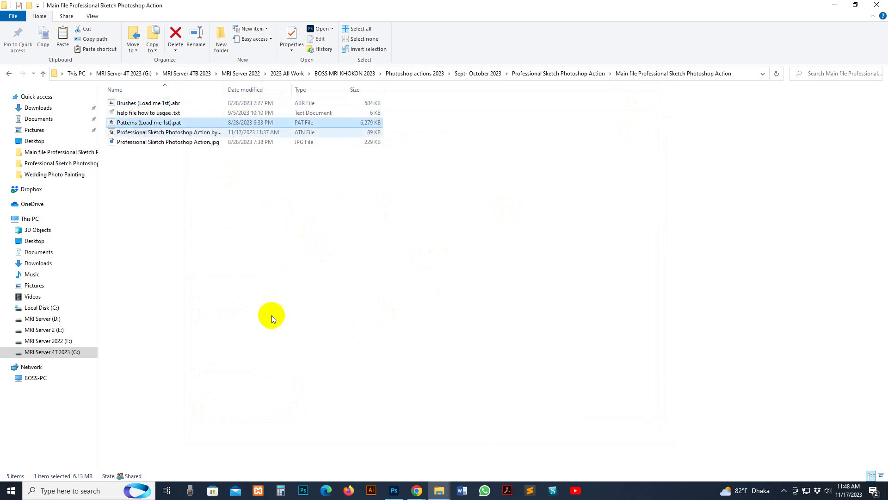
click(393, 492)
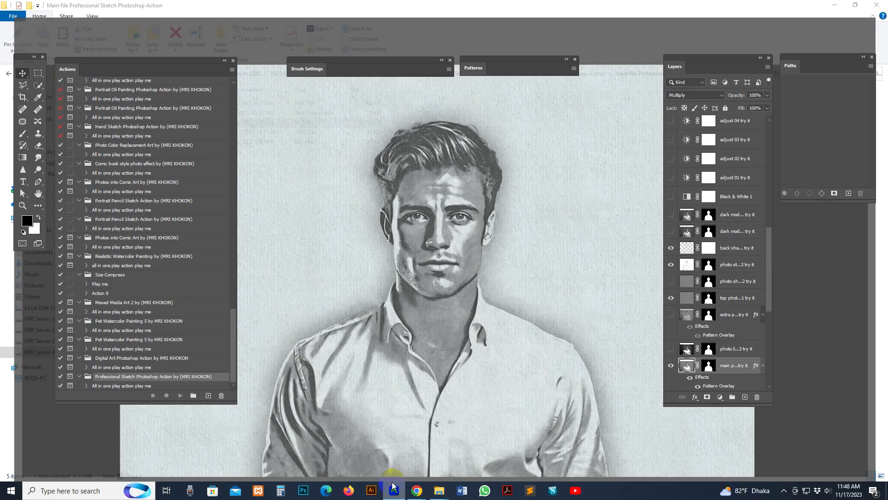
click(507, 13)
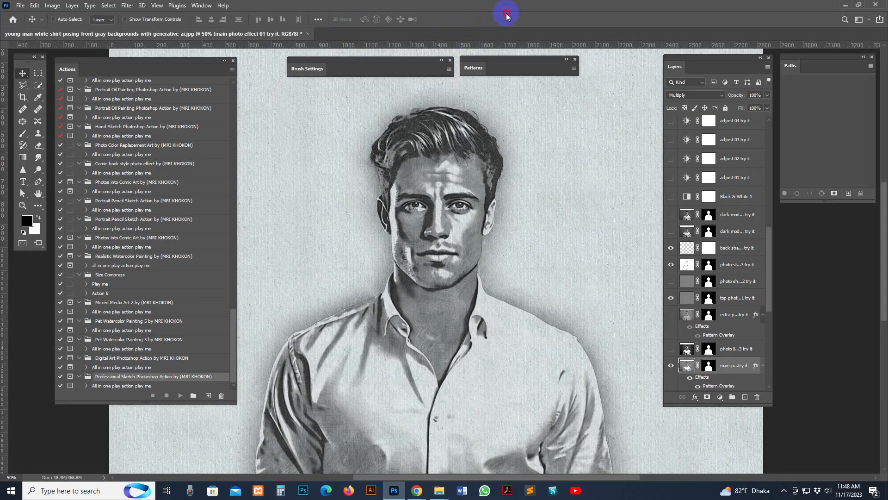
Import the brush file Brushes (Load me 1st).abr from the Main file Professional Sketch Photoshop Action folder, and put the brush library away.
click(481, 68)
click(202, 5)
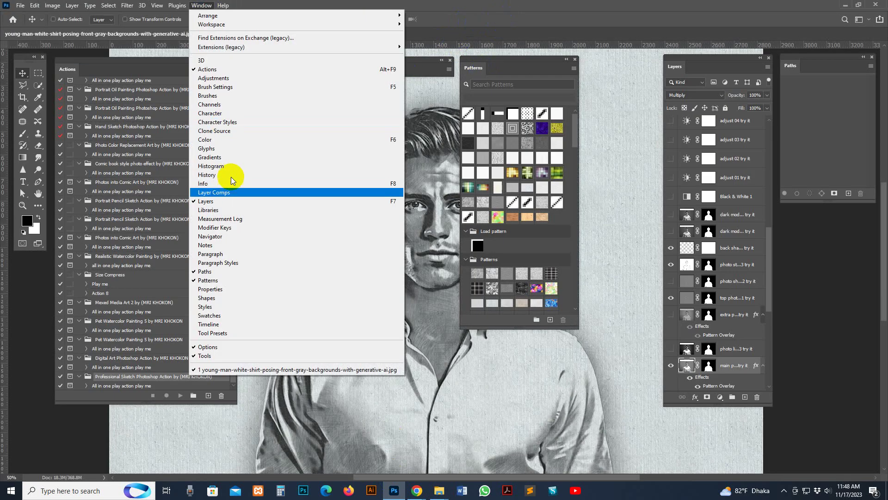
click(207, 95)
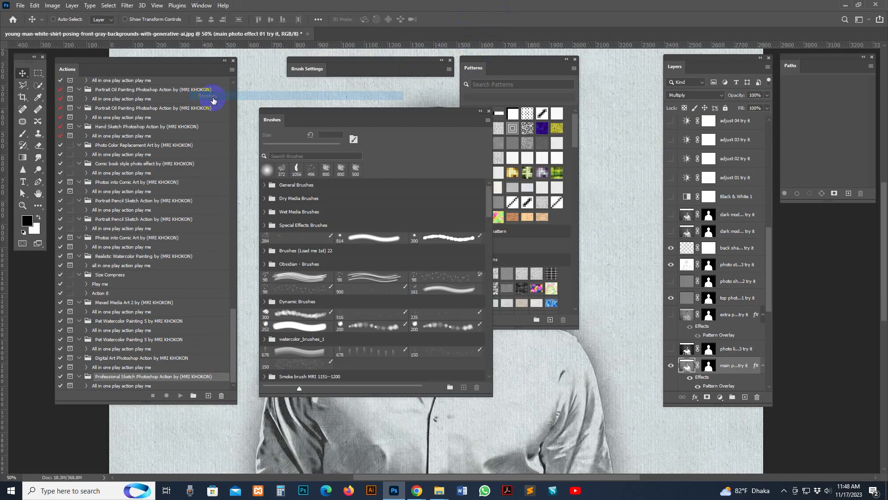
click(486, 121)
click(522, 254)
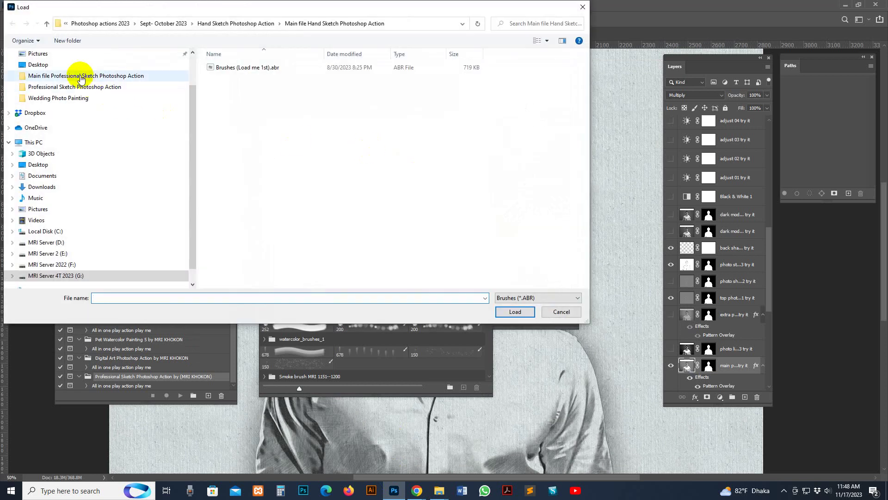
click(83, 78)
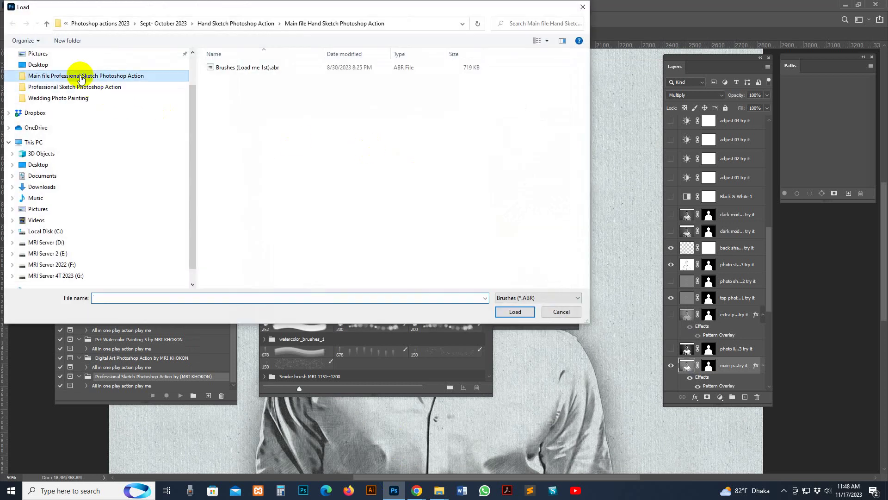
click(227, 68)
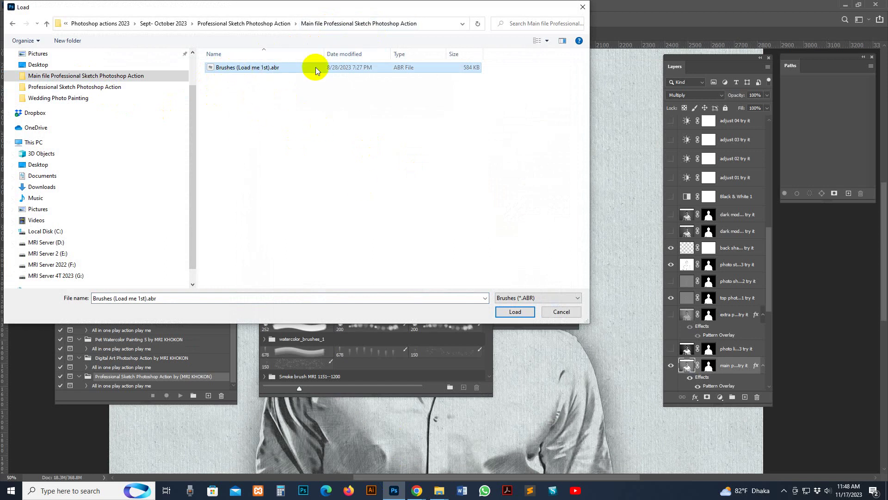
click(515, 312)
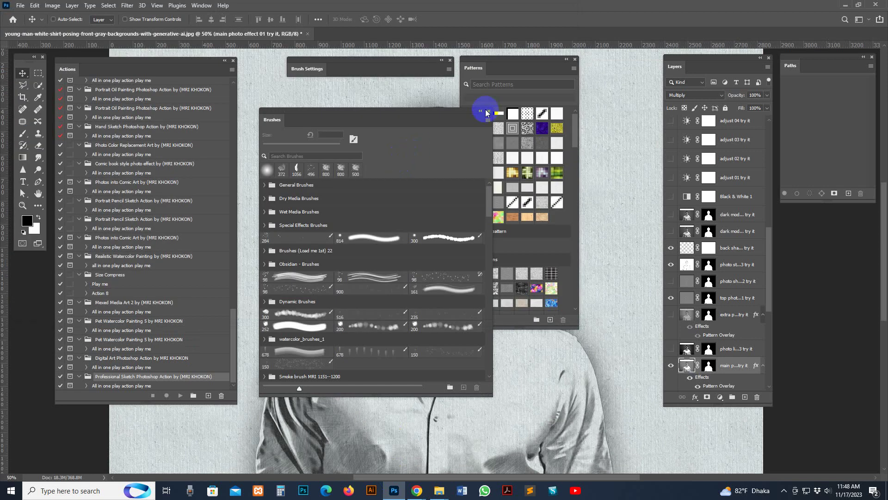
click(488, 112)
Import the pattern file Patterns (Load me 1st).pat from the same main file folder and check the end of the pattern list.
click(575, 60)
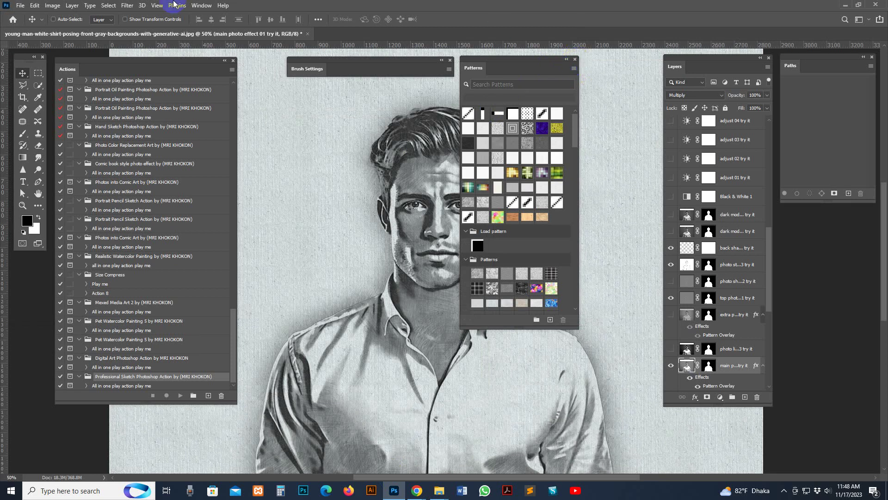
click(191, 6)
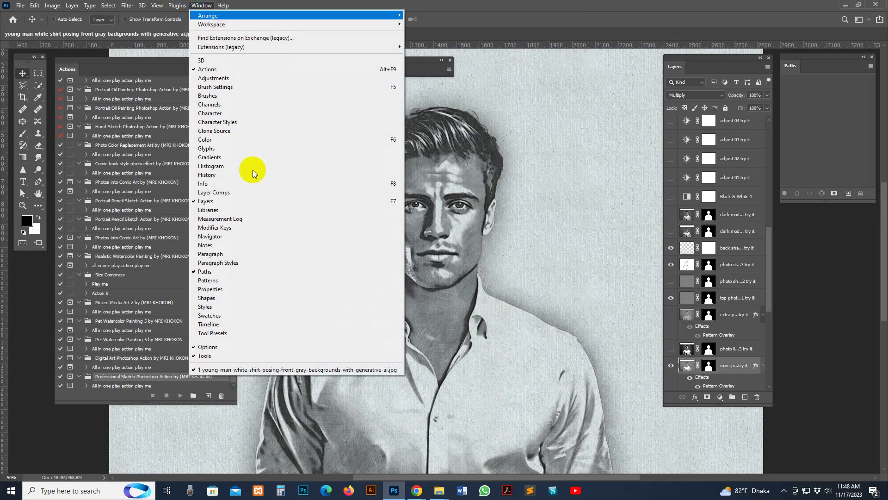
click(229, 280)
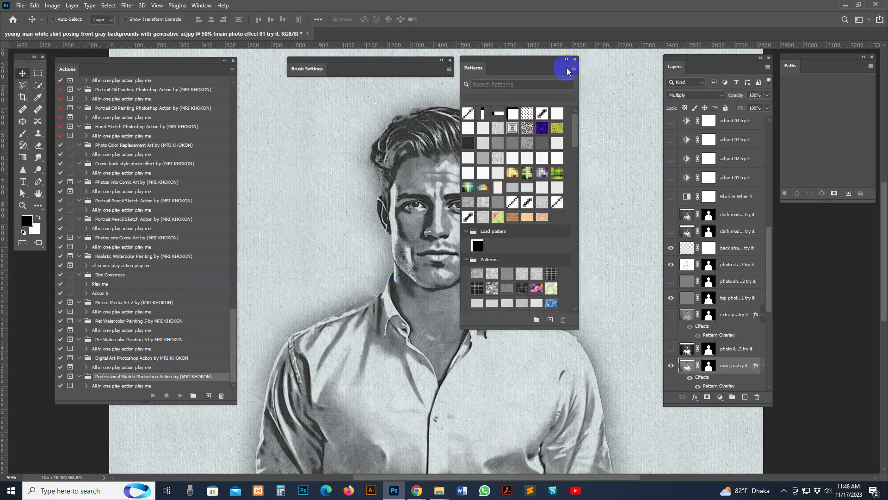
click(574, 69)
click(615, 201)
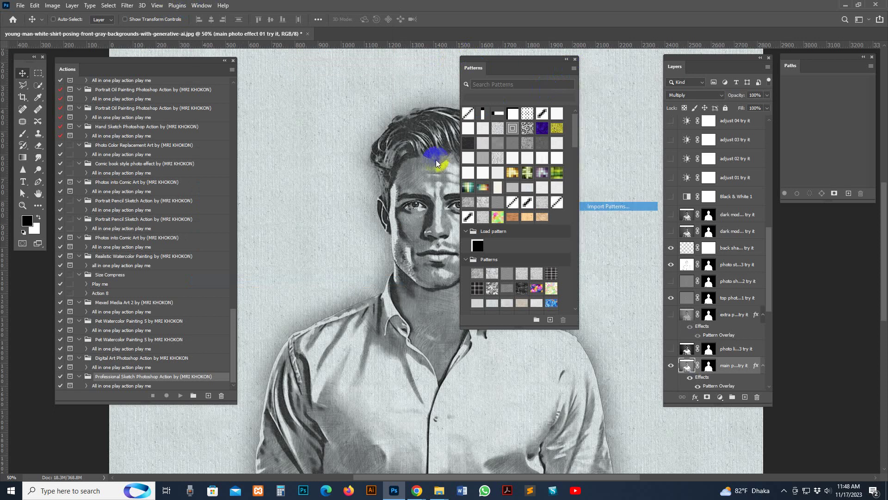
click(115, 117)
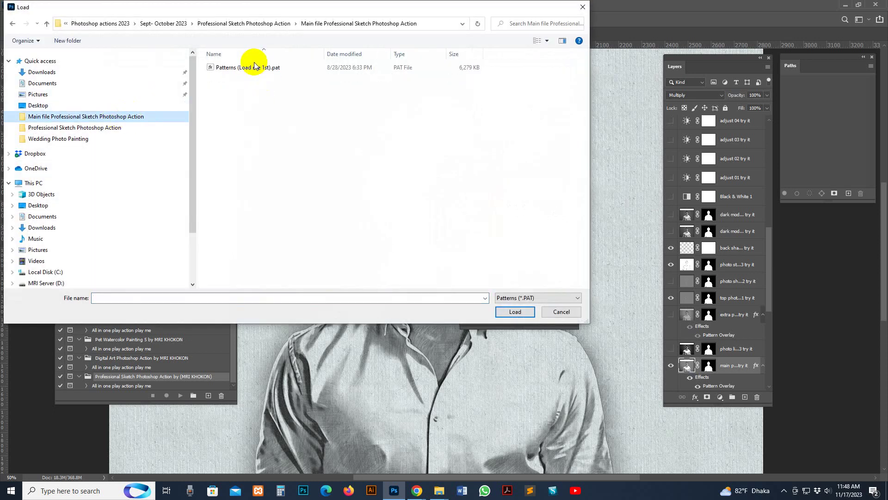
click(240, 70)
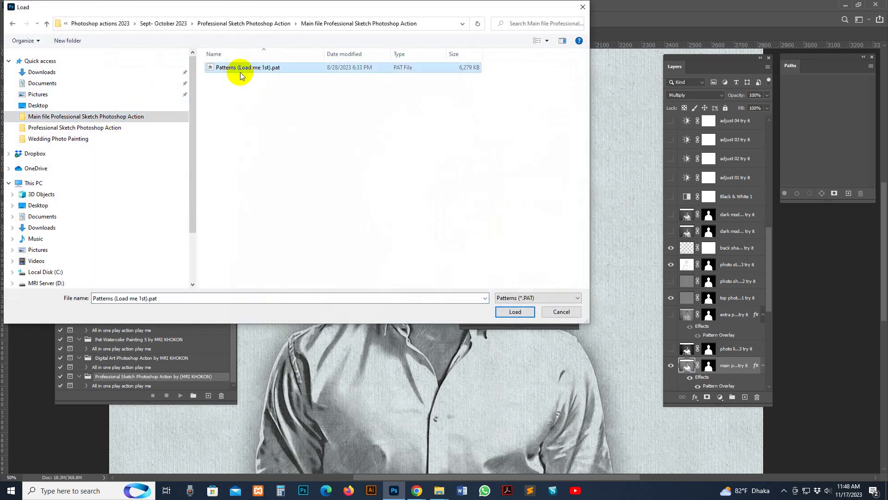
click(517, 312)
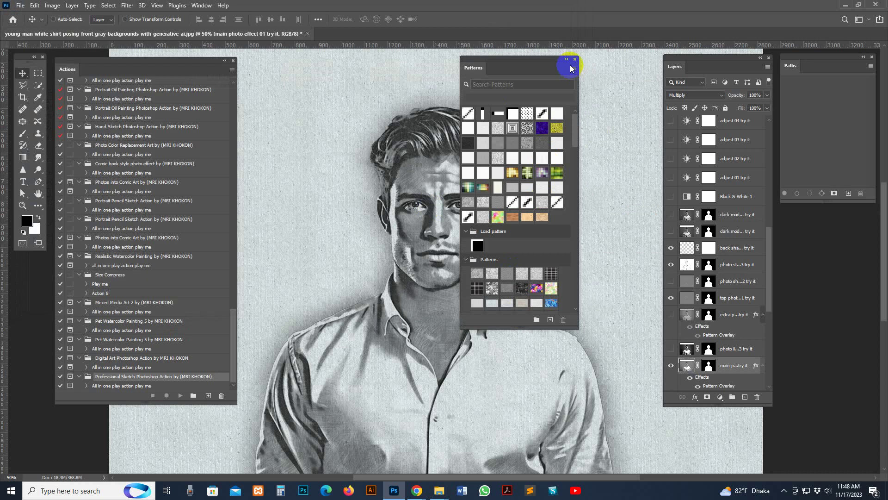
drag(574, 132, 575, 305)
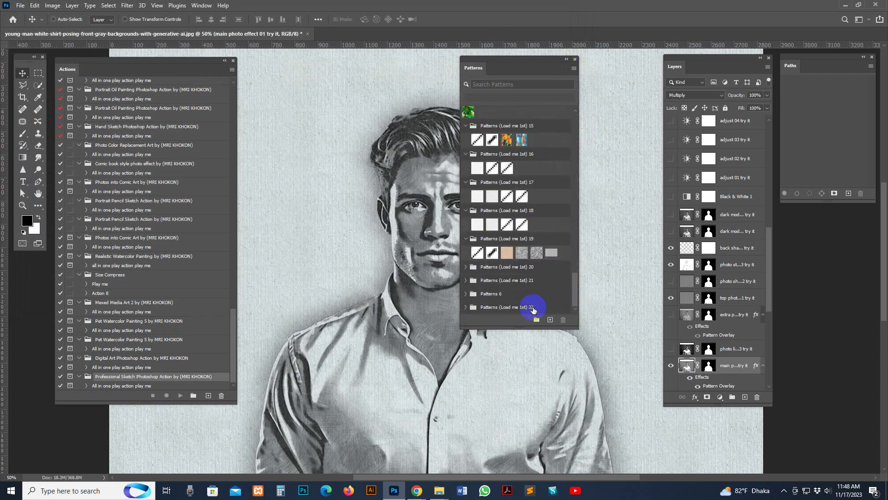
click(575, 59)
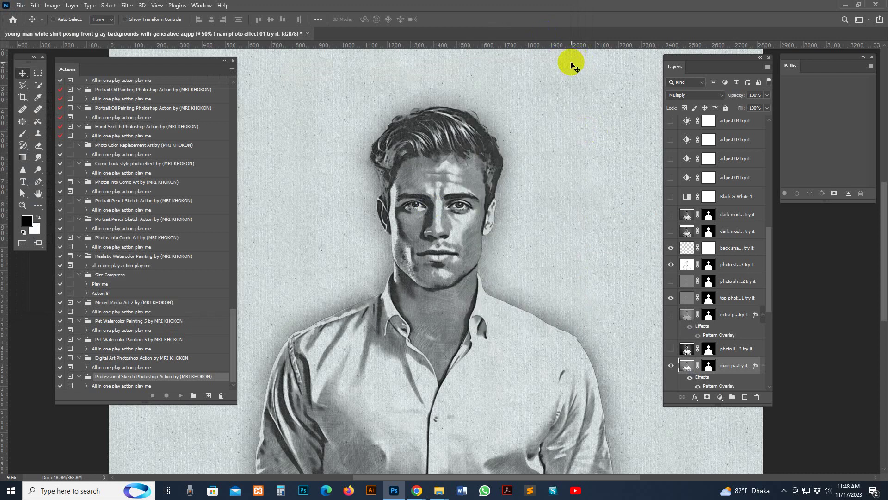
Close the open portrait document without saving and have the Actions panel displayed beside the tools.
click(308, 34)
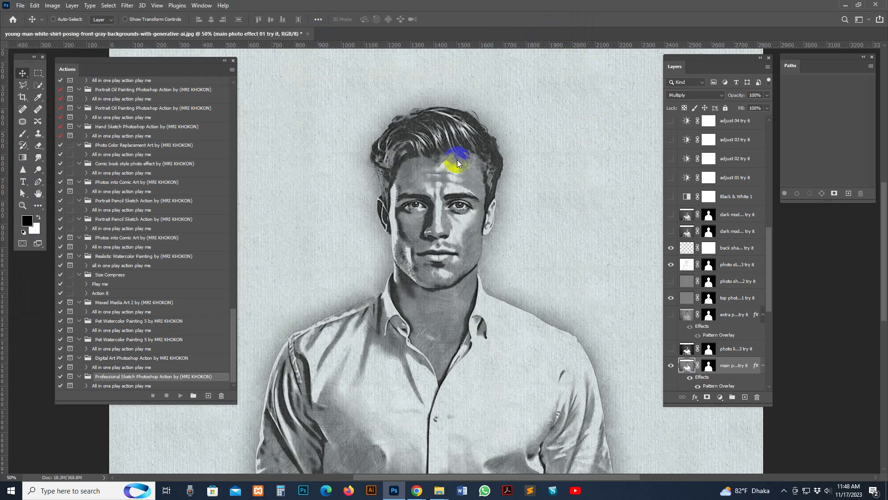
click(456, 184)
click(193, 8)
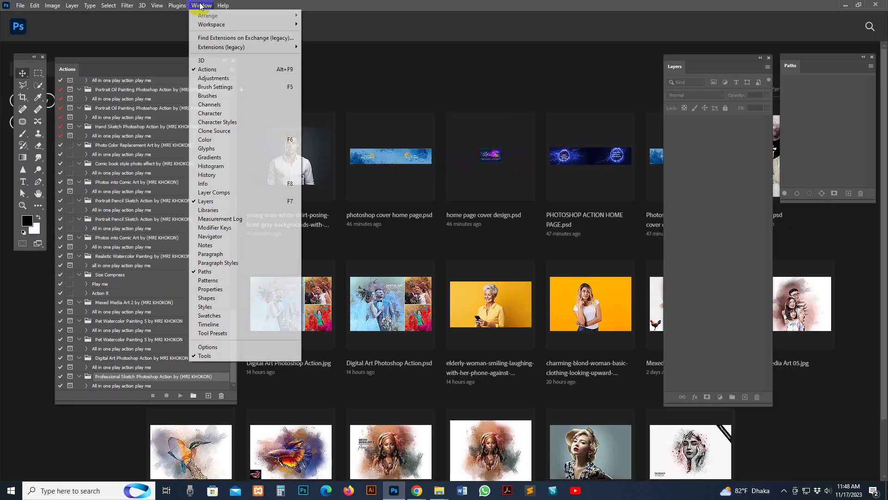
click(220, 69)
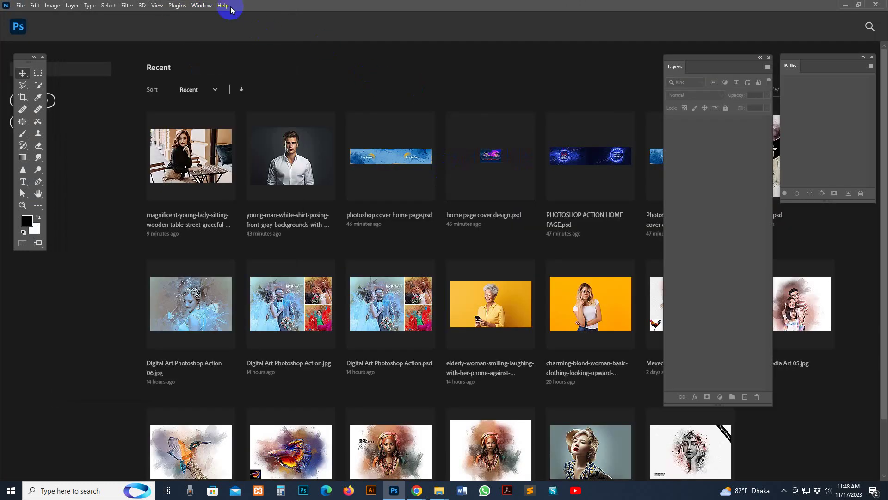
click(203, 5)
click(220, 70)
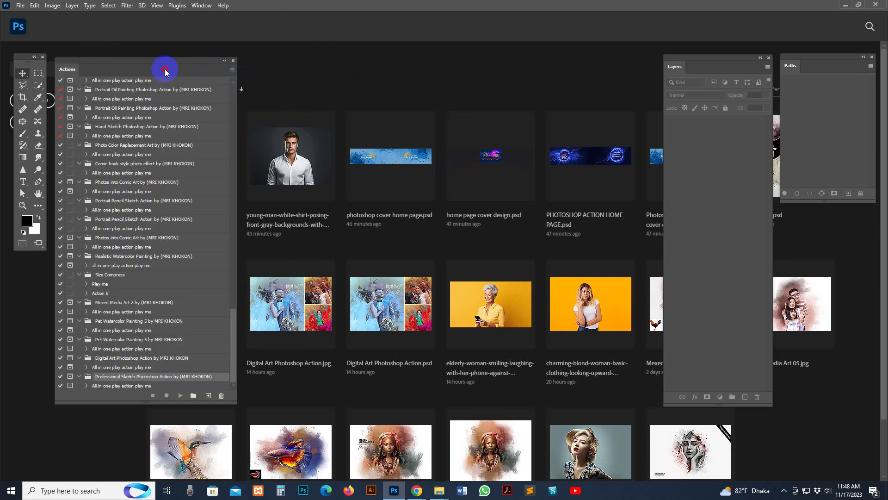
drag(166, 72, 731, 65)
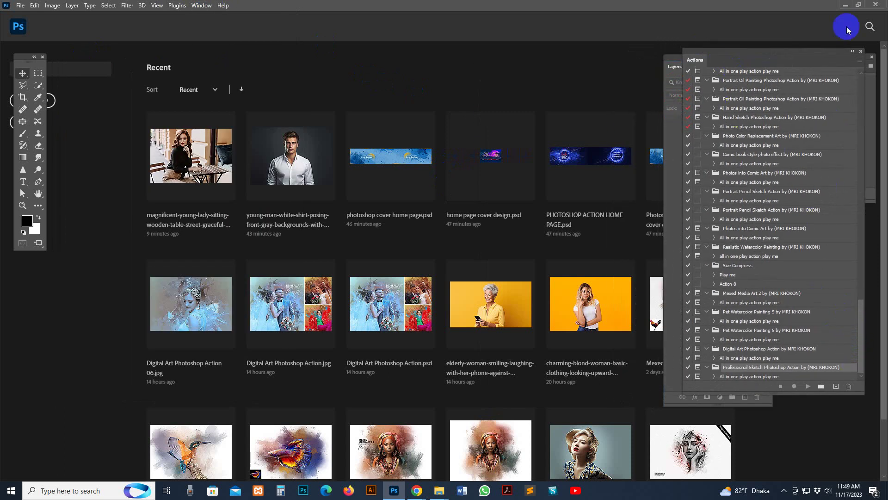
drag(819, 51, 241, 64)
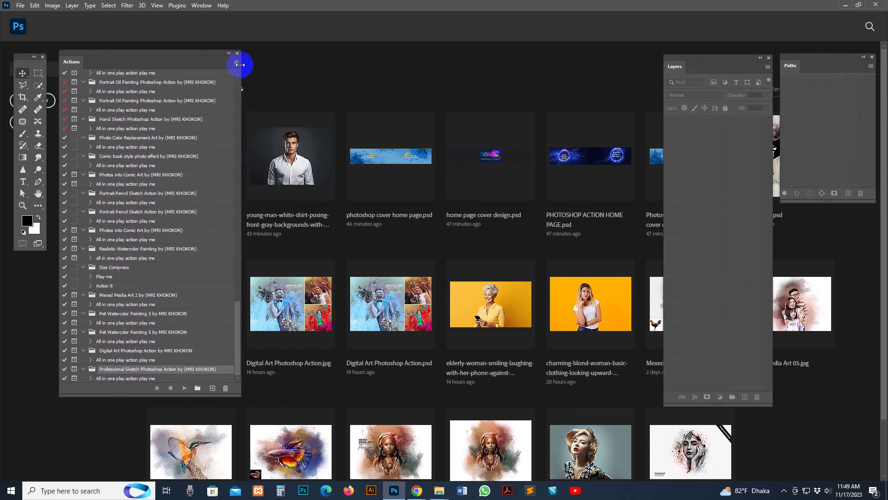
Load the Professional Sketch Photoshop Action .atn file from the main file folder and select its "All in one play action play me" action.
click(236, 63)
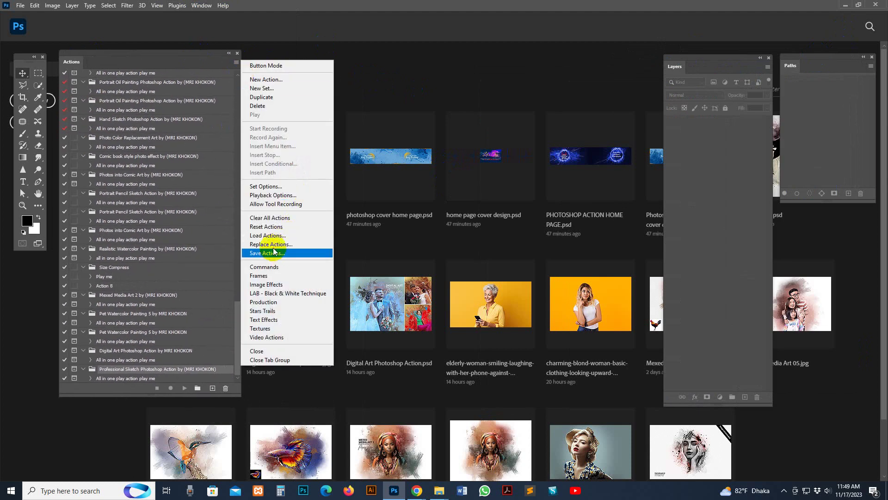
click(236, 63)
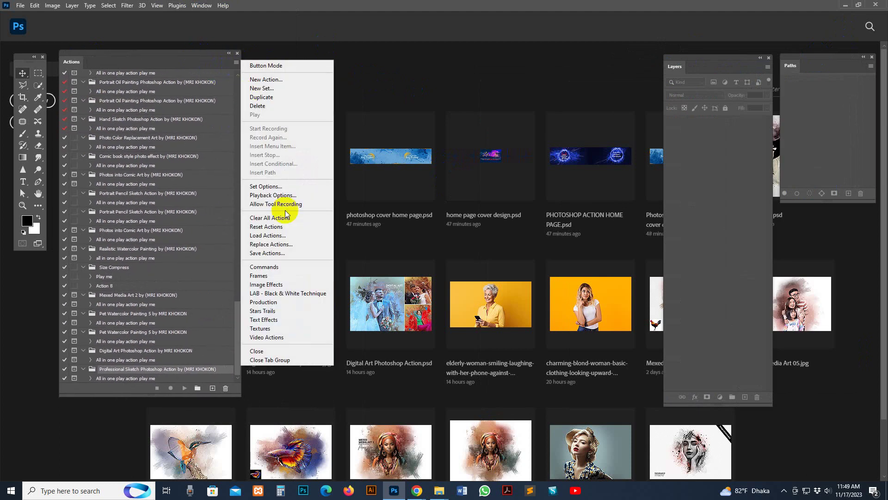
click(292, 235)
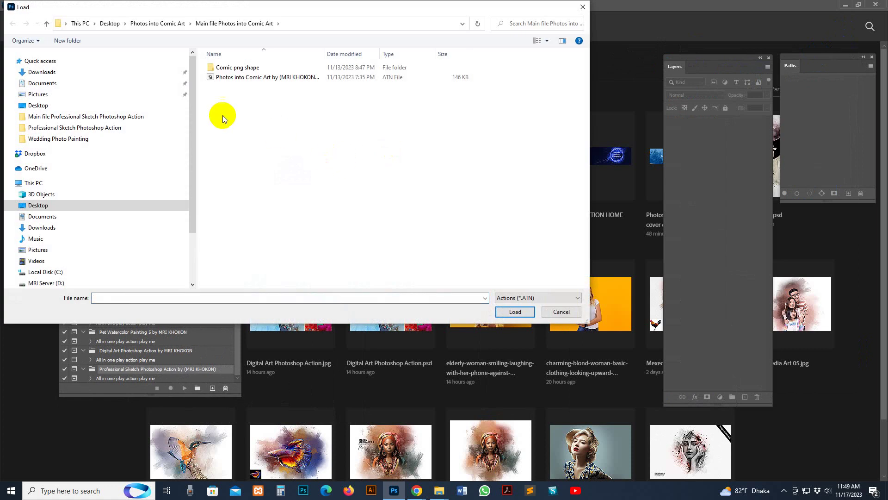
click(92, 116)
click(247, 68)
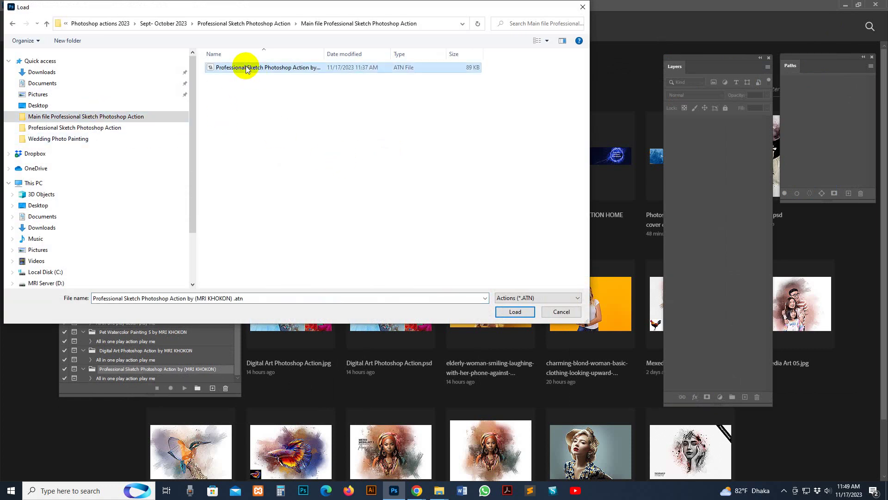
click(515, 312)
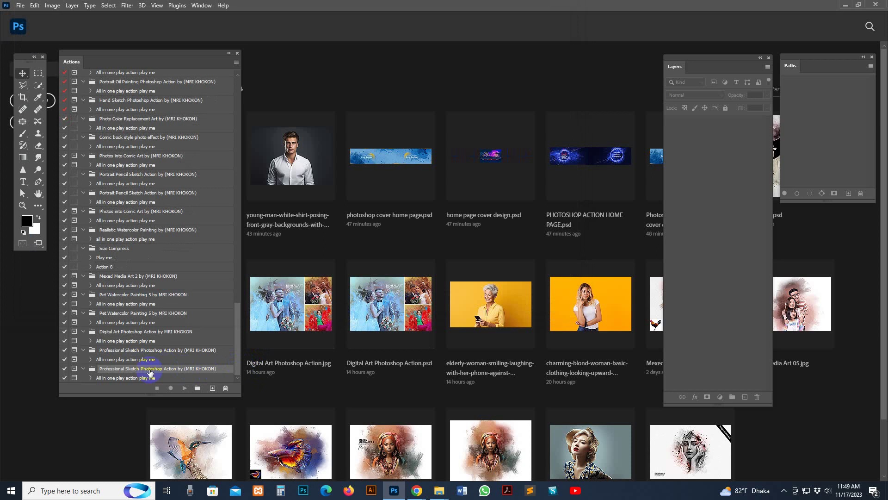
mouse_move(237, 358)
mouse_down()
mouse_move(233, 296)
mouse_move(237, 371)
mouse_up()
click(153, 378)
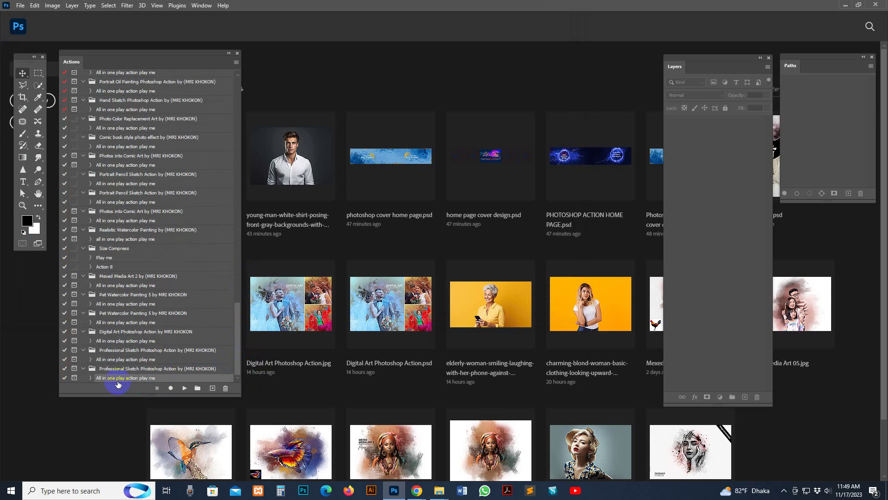
Make sure the Layers panel is displayed, close the Paths panel, and move Layers into its place.
click(201, 5)
click(206, 201)
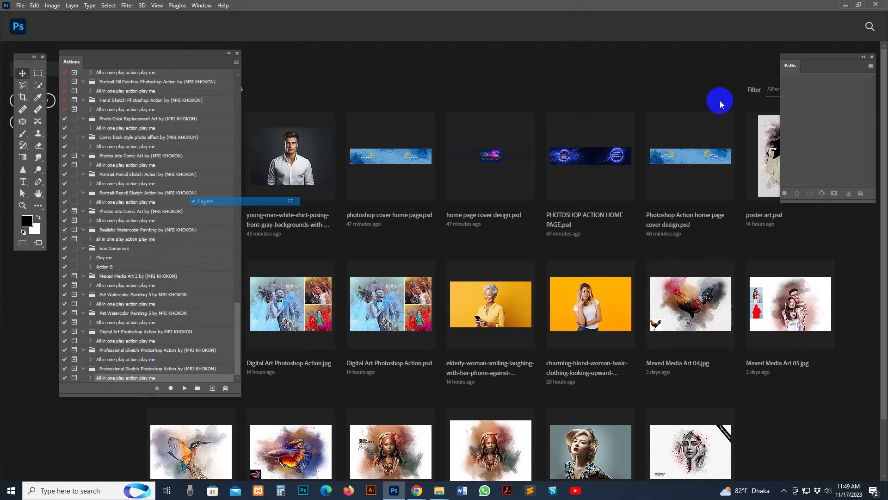
click(202, 5)
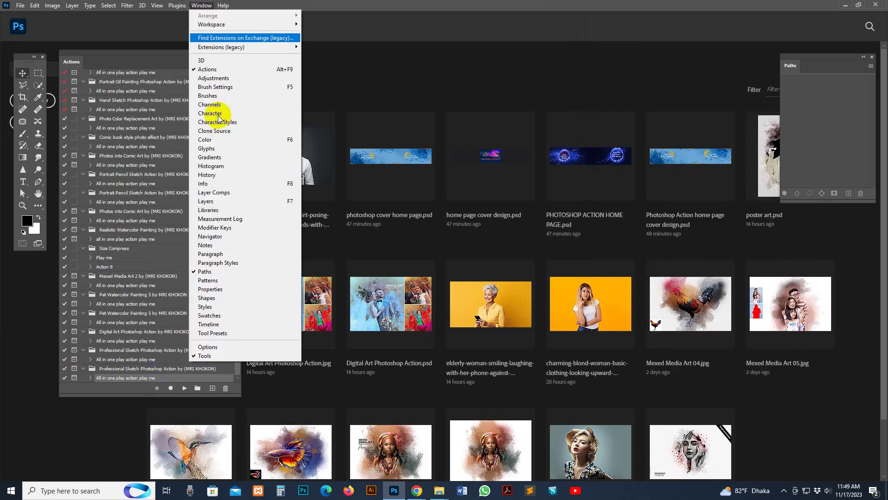
click(211, 202)
click(871, 57)
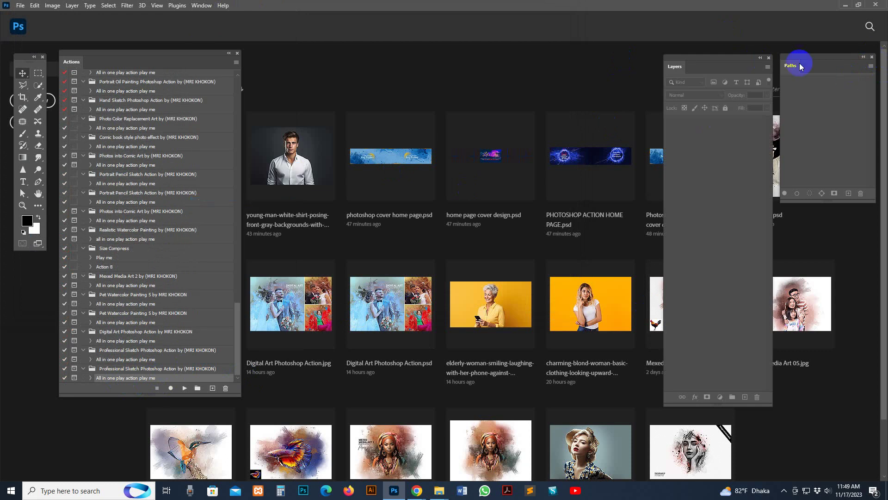
drag(775, 57, 840, 52)
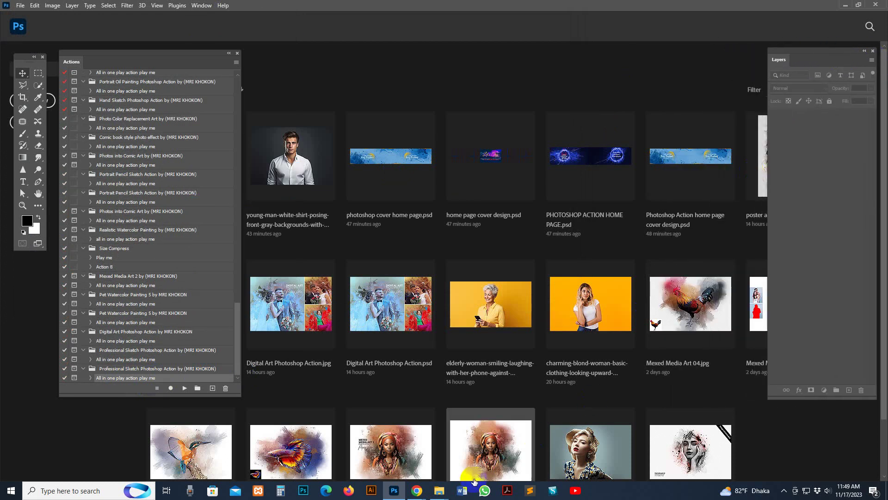
Switch to File Explorer, go up to the Professional Sketch Photoshop Action folder, and open the young-man-white-shirt photo in Photoshop.
click(439, 489)
click(417, 458)
click(476, 281)
key(BackSpace)
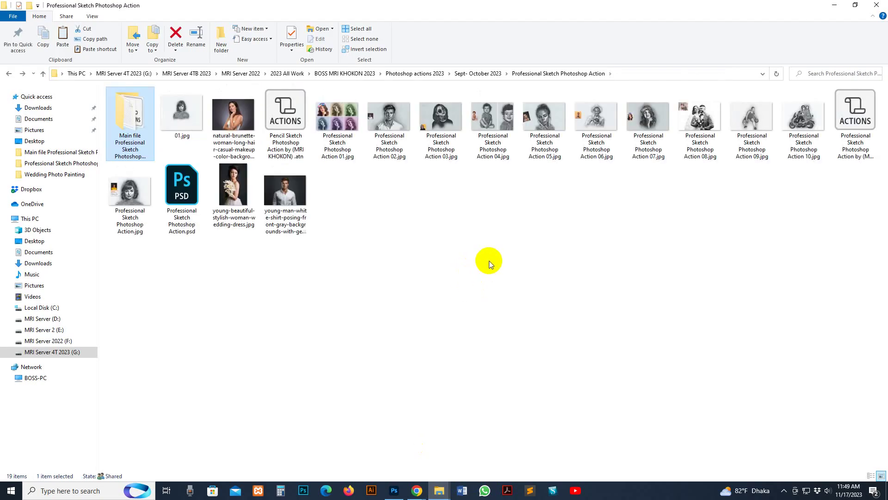
click(489, 259)
drag(298, 215, 426, 70)
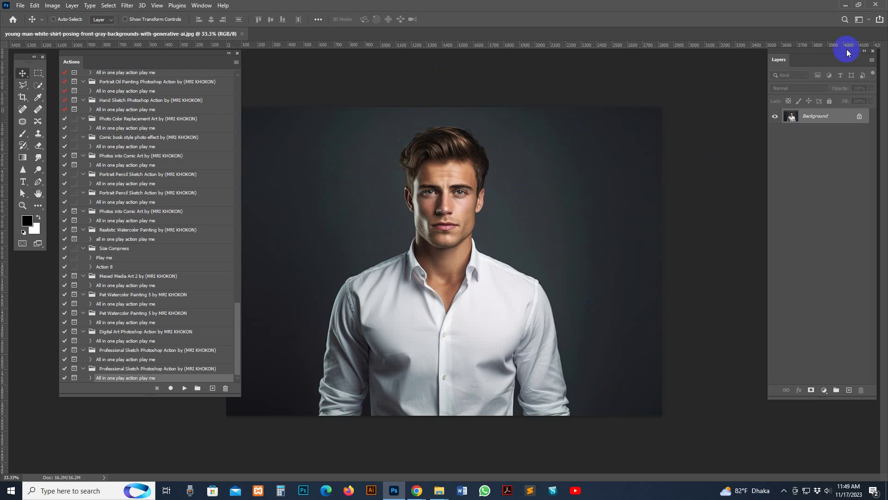
Move the Layers panel closer to the photo, and lower and narrow the Actions panel so it clears the image.
drag(847, 49, 791, 64)
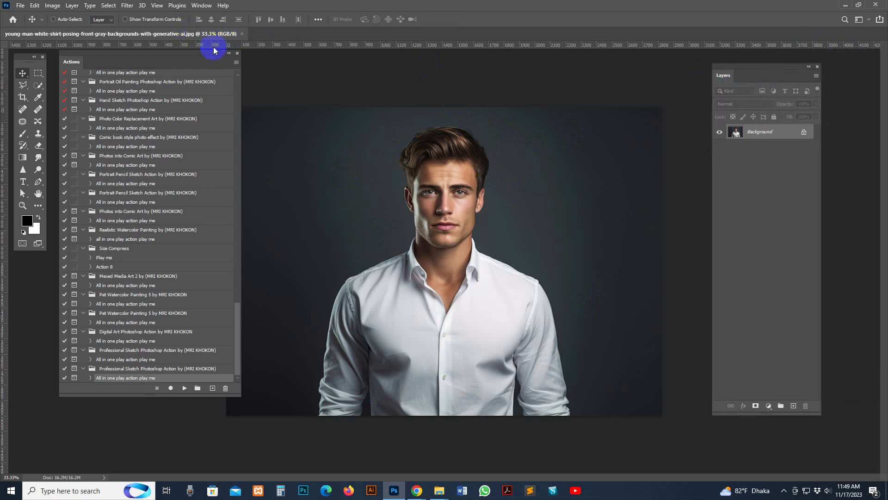
drag(174, 62, 175, 69)
drag(237, 403, 217, 410)
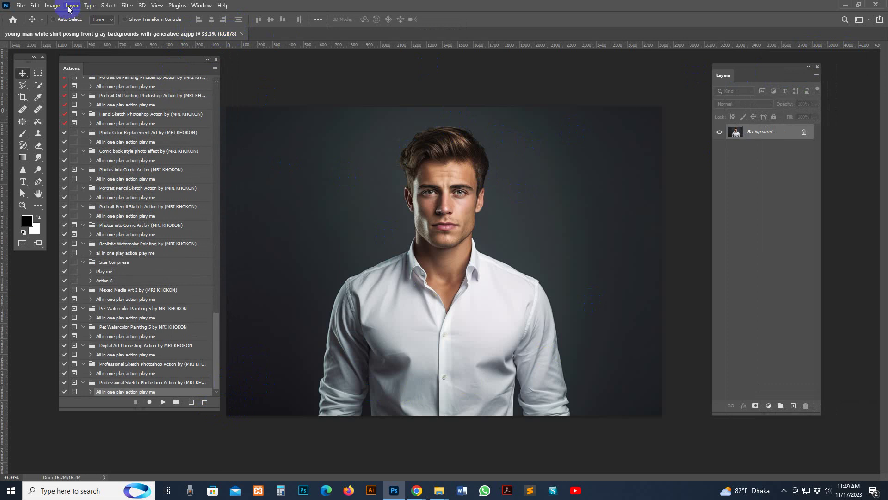
Set the young man photo's image mode to RGB Color.
click(52, 6)
mouse_move(56, 15)
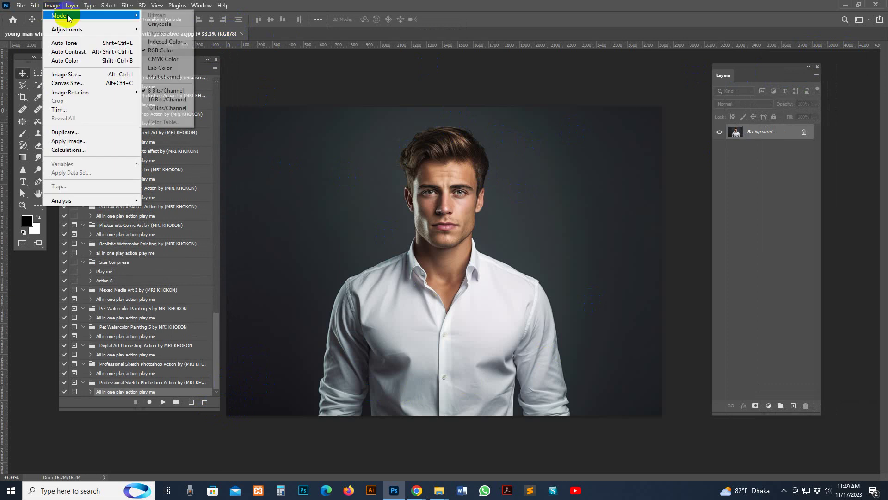
click(172, 53)
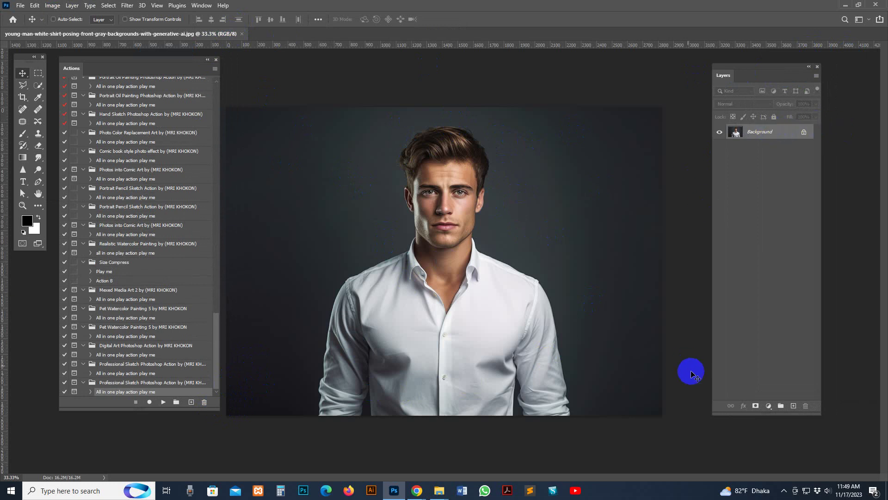
Set the Layers panel to its smallest image thumbnails, and move and widen the panel while keeping it clear of the photo.
drag(712, 415, 697, 416)
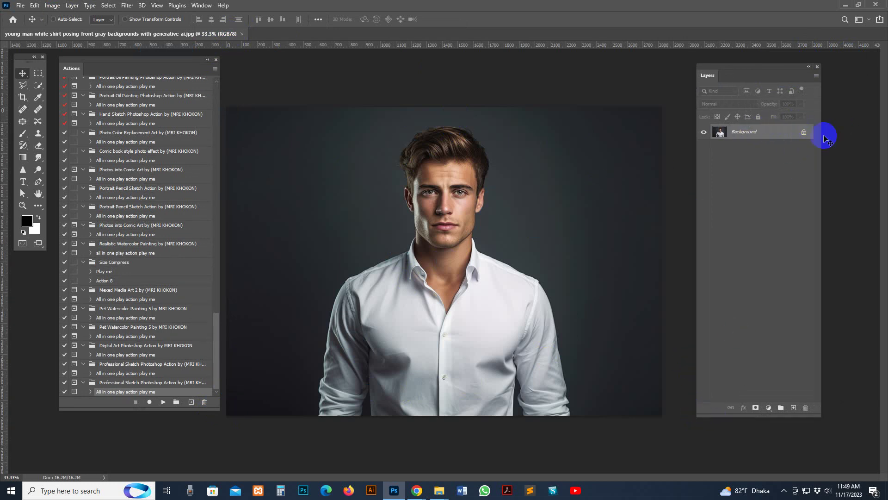
click(815, 76)
click(813, 401)
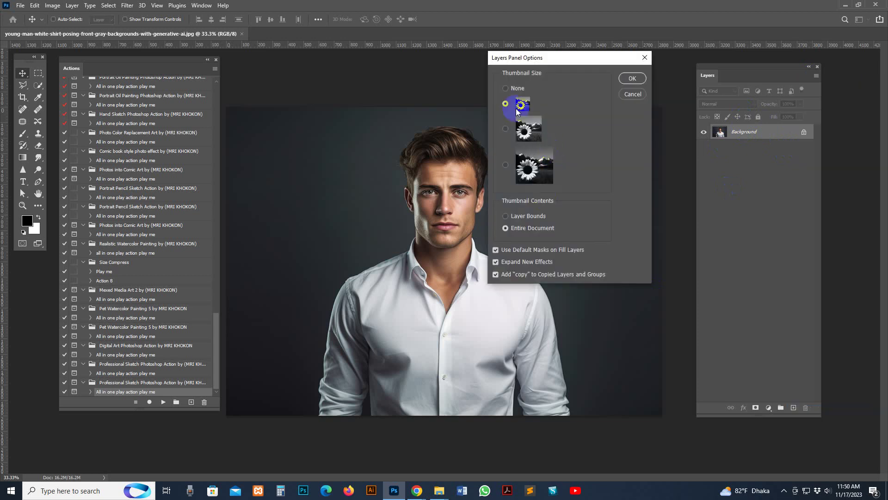
click(506, 103)
click(633, 79)
drag(748, 76, 764, 79)
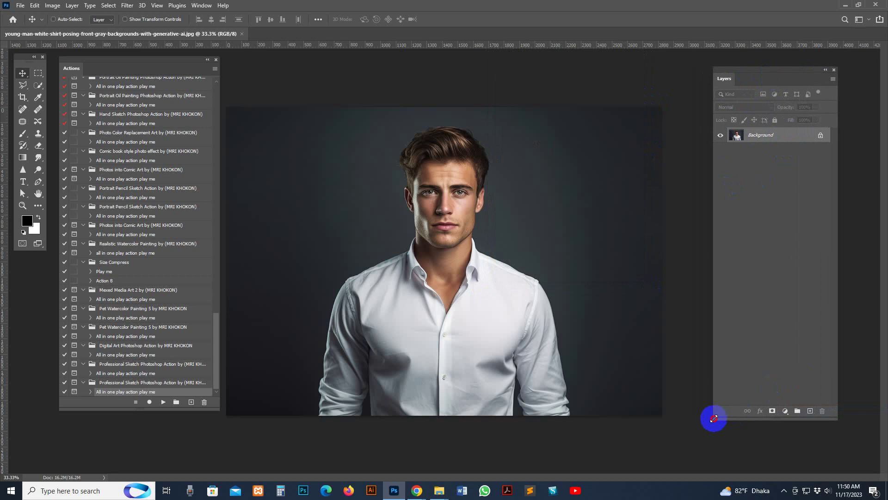
drag(714, 418, 685, 415)
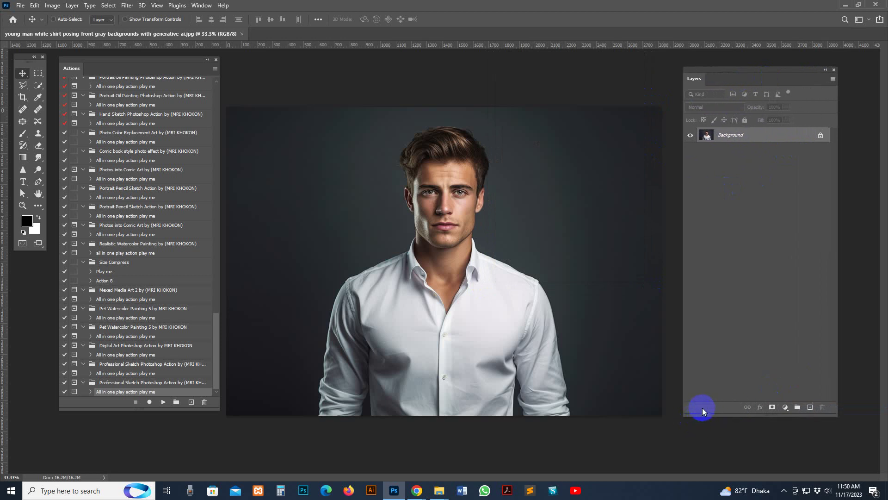
drag(684, 416, 713, 417)
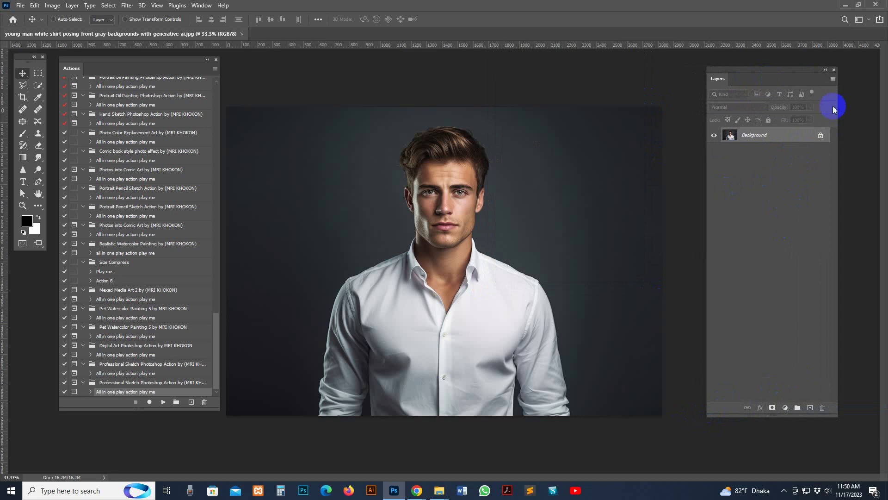
Convert the Background into a regular layer and flatten the image back into a locked Background.
double_click(795, 139)
click(521, 148)
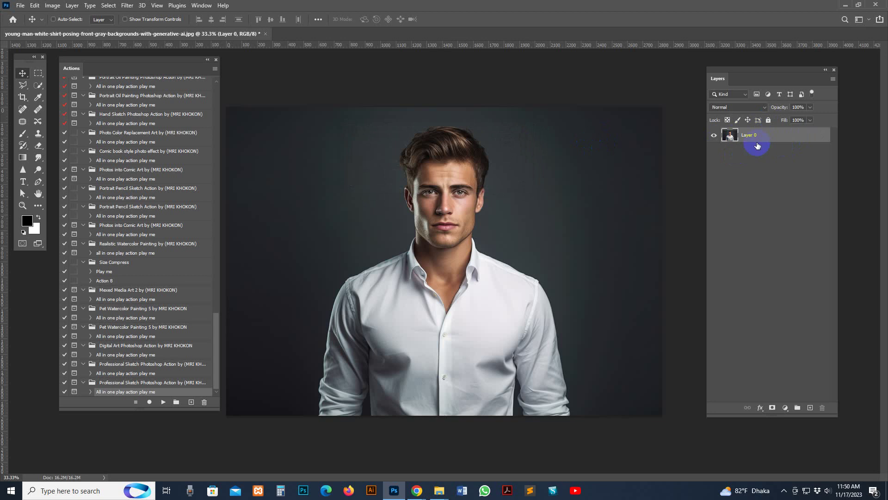
right_click(777, 135)
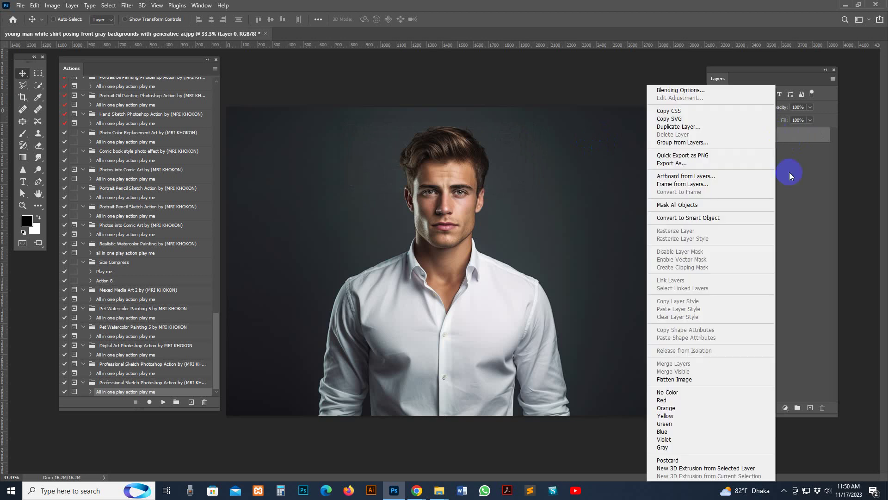
click(684, 380)
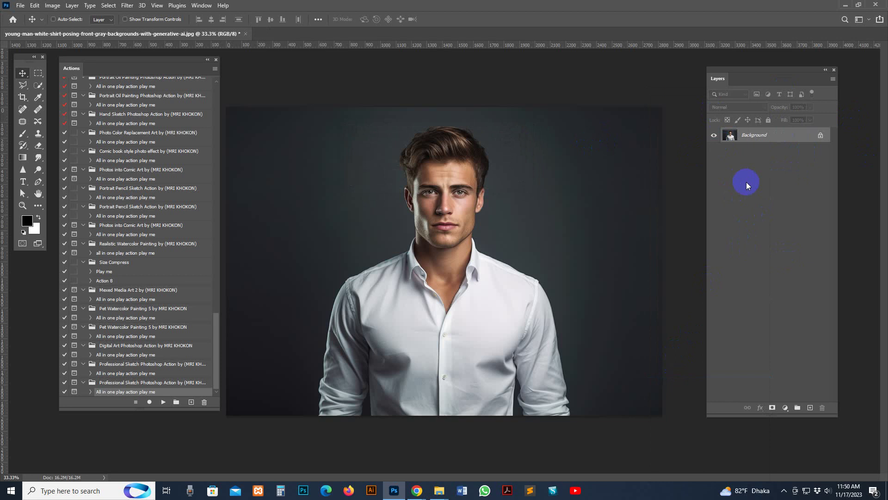
Extend the canvas above the man's head with the Crop tool and commit the crop.
click(23, 97)
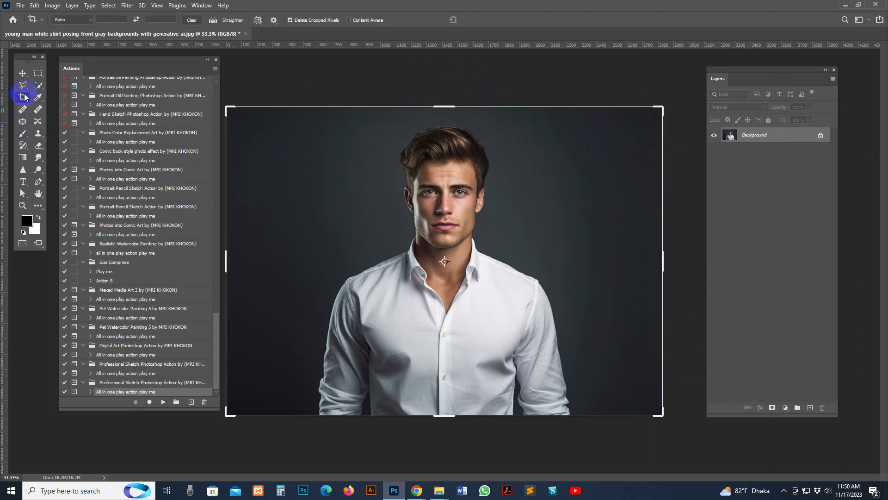
drag(445, 106, 441, 88)
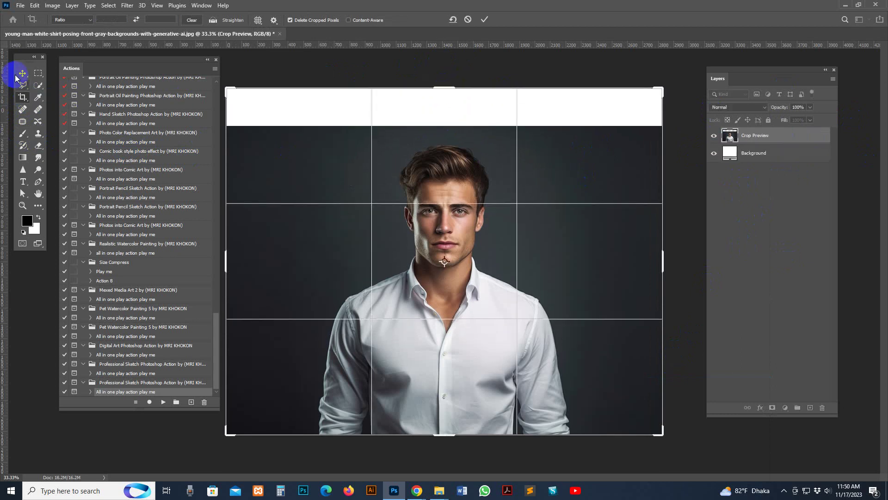
click(22, 74)
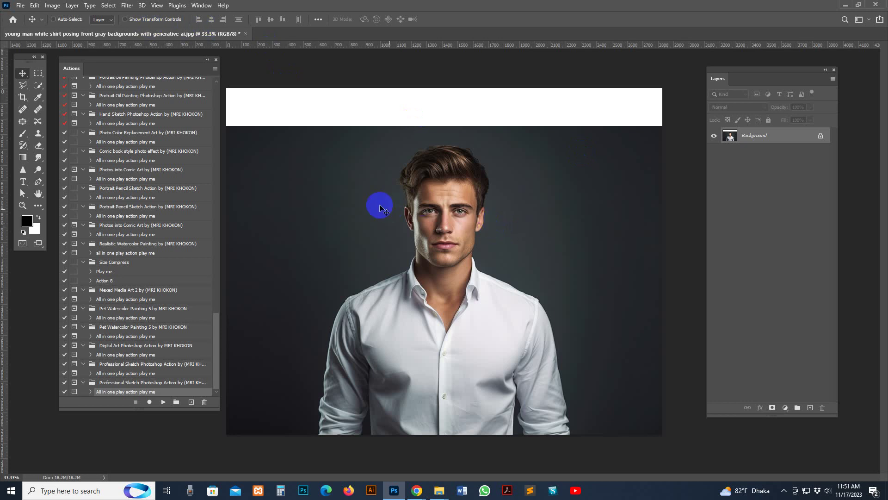
Select the man automatically using the Quick Selection Tool's Select Subject.
right_click(39, 87)
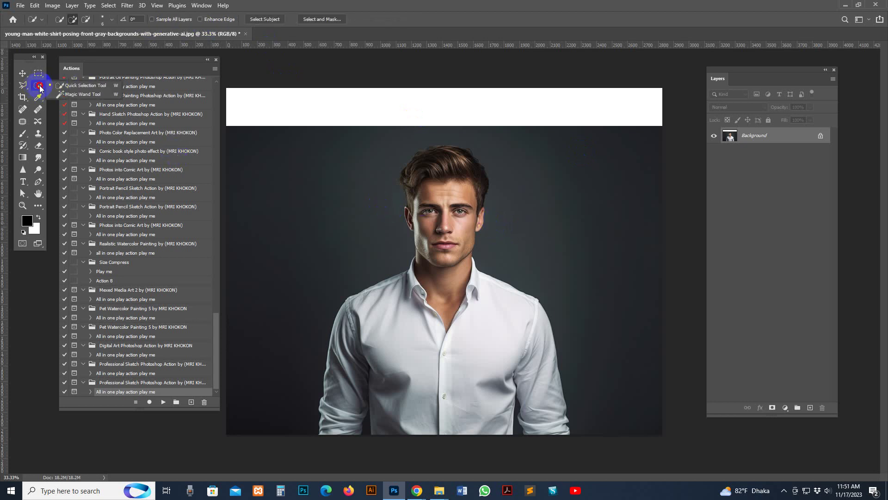
click(73, 86)
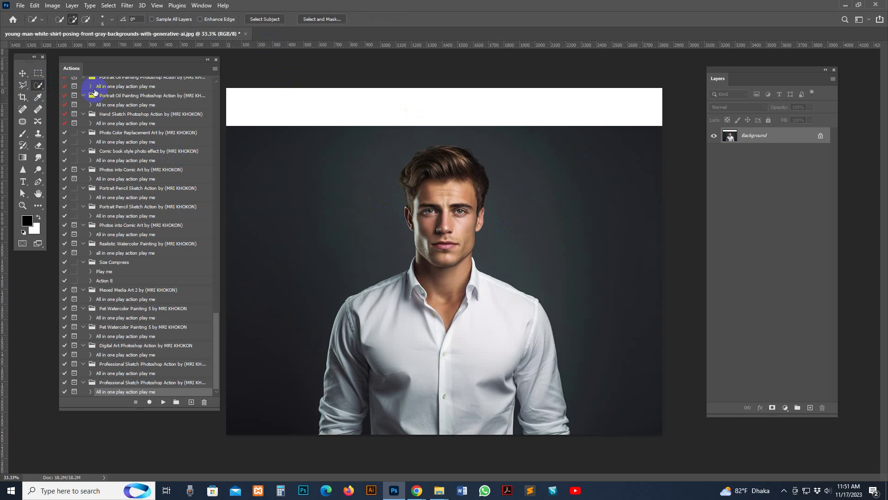
click(266, 20)
Refine the selection edge along the man's hair with the Quick Selection Tool and check the rest of the outline.
key(ctrl+plus)
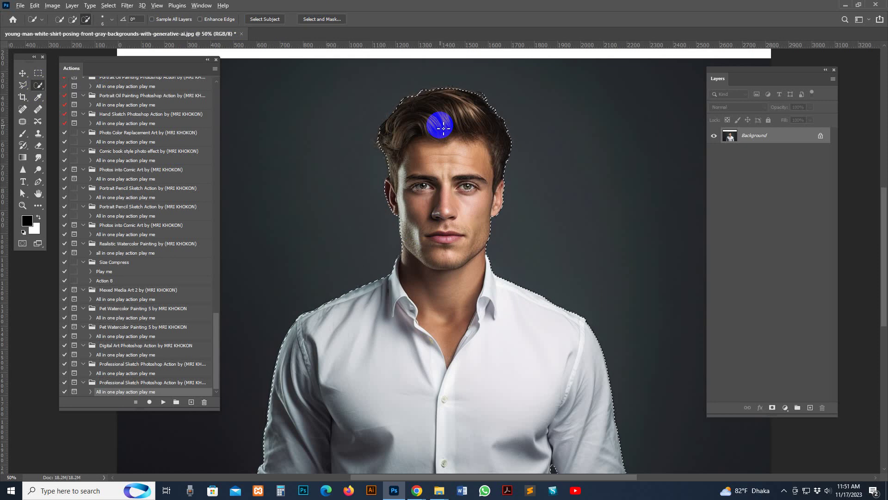
alt+click(485, 107)
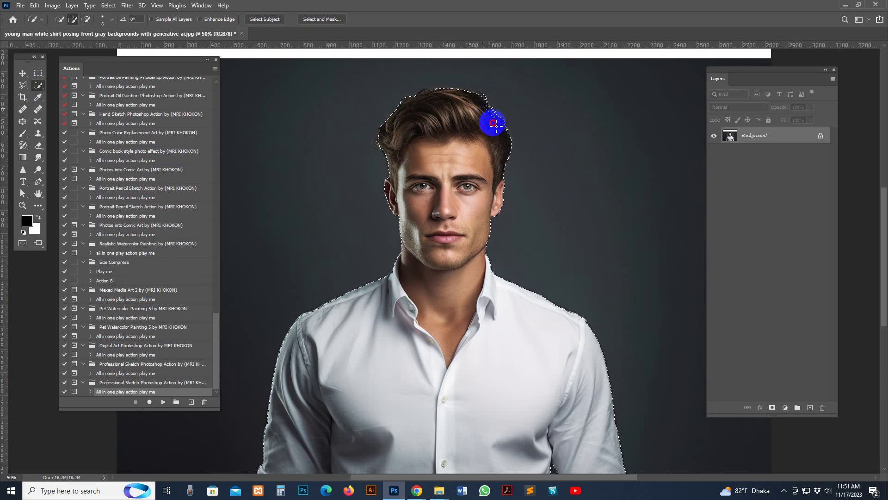
mouse_move(484, 104)
mouse_down()
mouse_move(500, 121)
mouse_move(486, 107)
mouse_up()
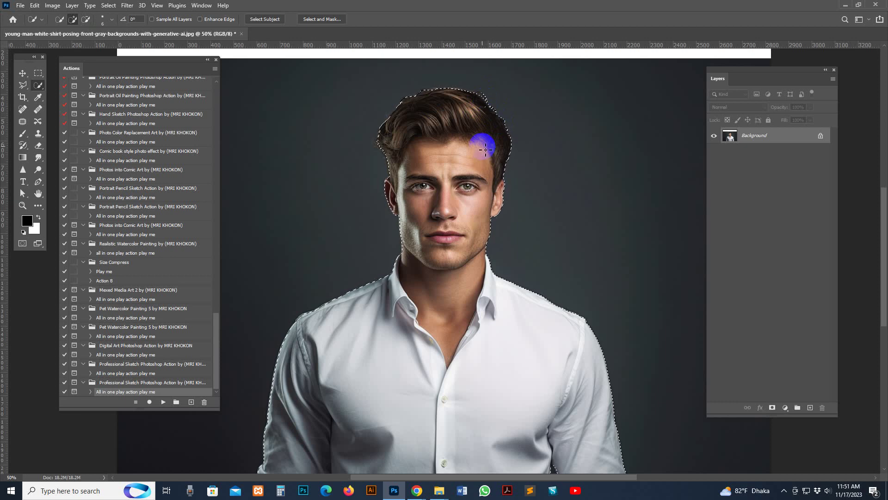
drag(592, 345, 584, 180)
drag(486, 159, 513, 293)
drag(512, 191, 499, 206)
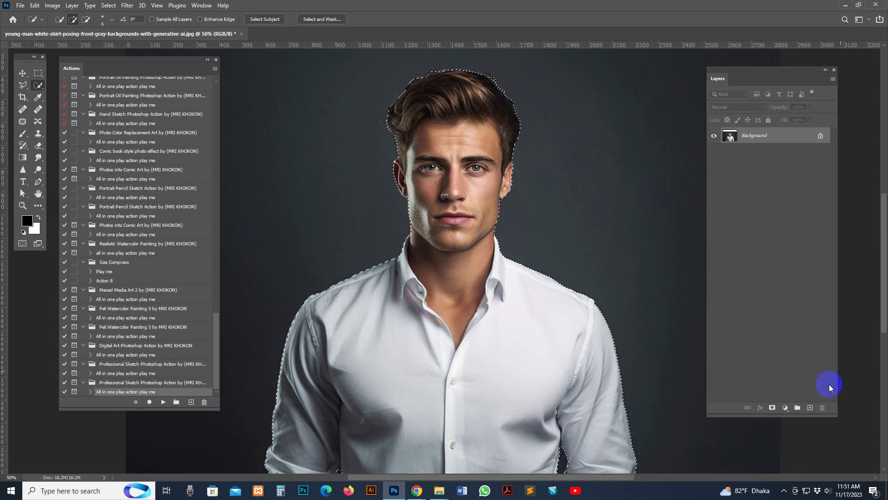
Add a new layer named brush above the Background.
click(810, 411)
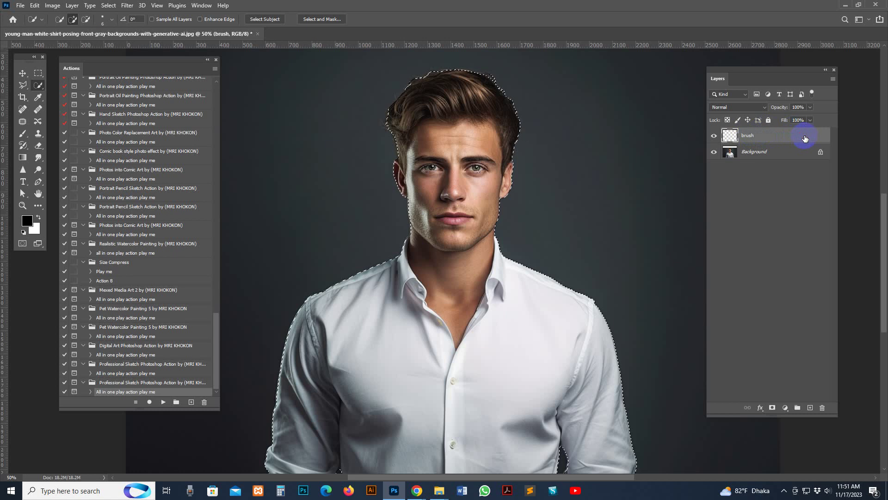
Try filling the selected man with black on the brush layer using the Paint Bucket Tool.
click(39, 208)
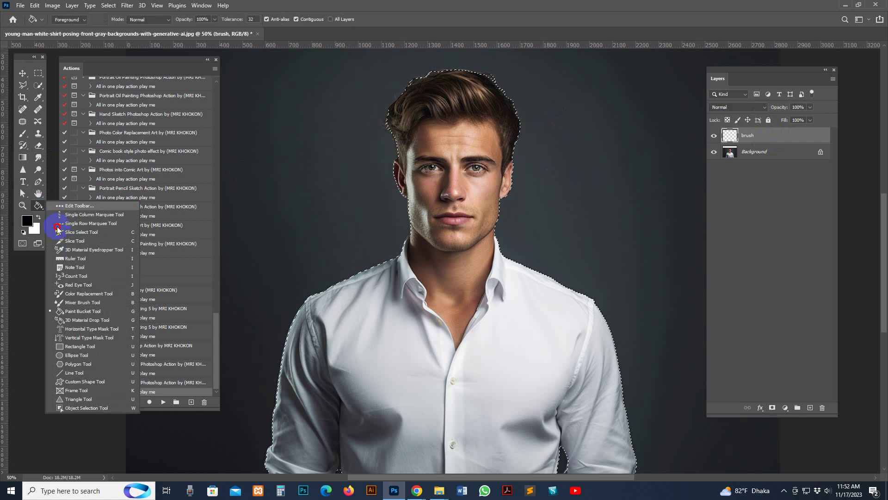
click(73, 311)
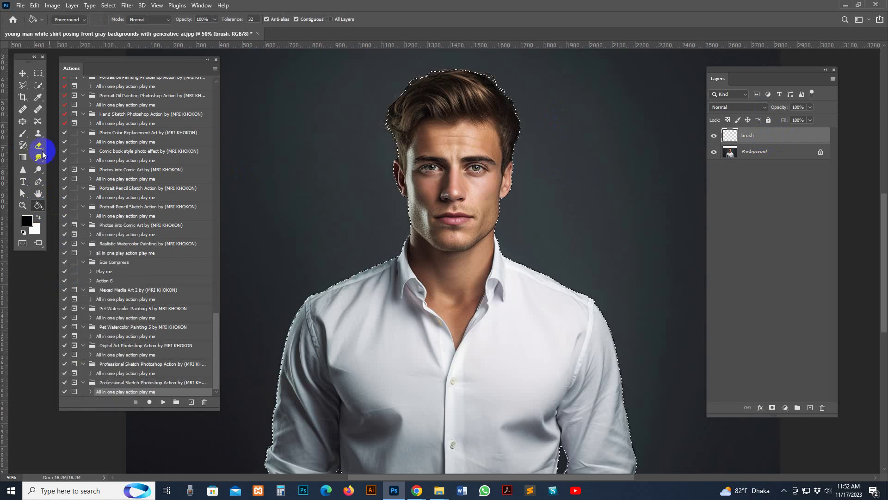
click(476, 200)
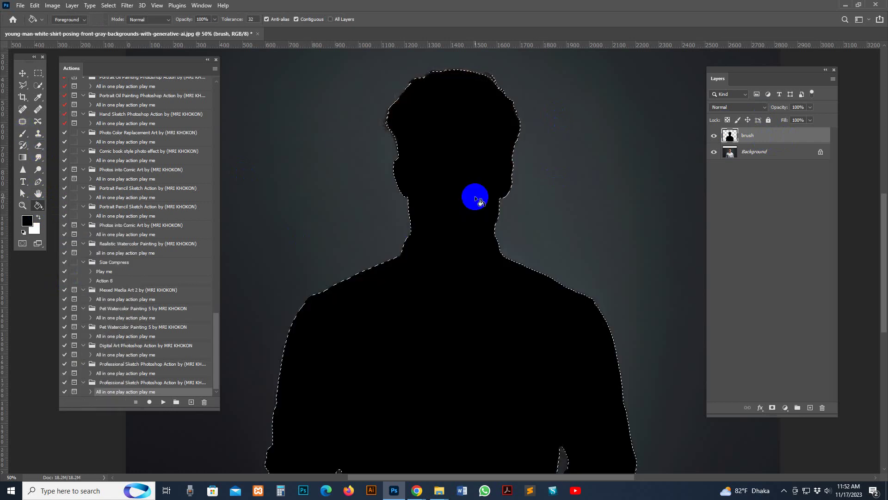
key(ctrl+z)
Set the foreground color to bright red and try a Paint Bucket fill of the selected man.
click(28, 222)
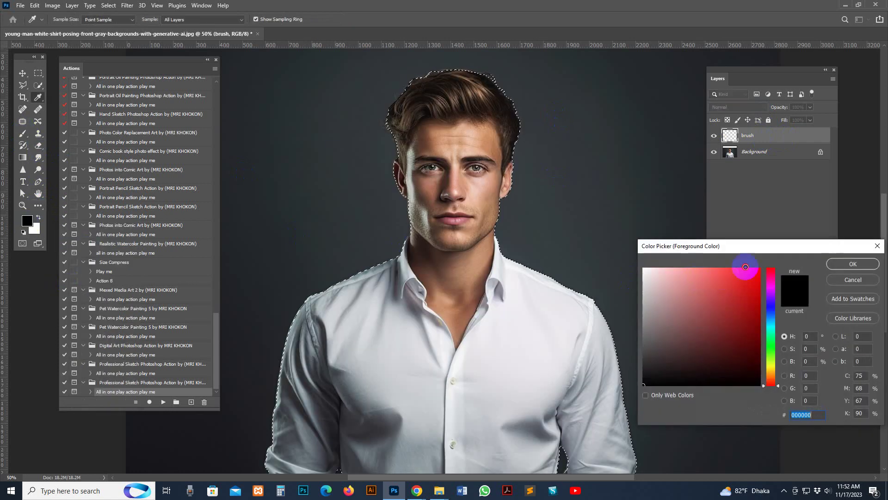
click(758, 267)
click(852, 265)
click(434, 219)
key(ctrl+z)
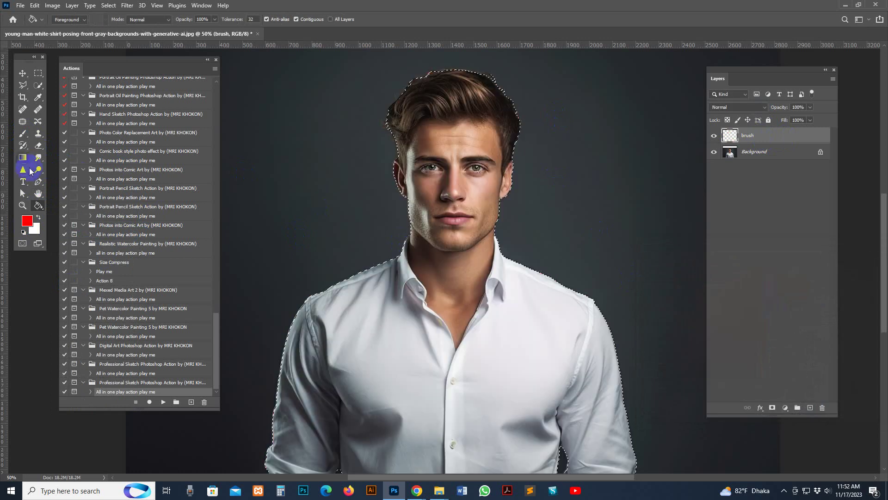
Paint red over the man's head, neck and upper chest inside the selection with the Brush Tool.
click(23, 134)
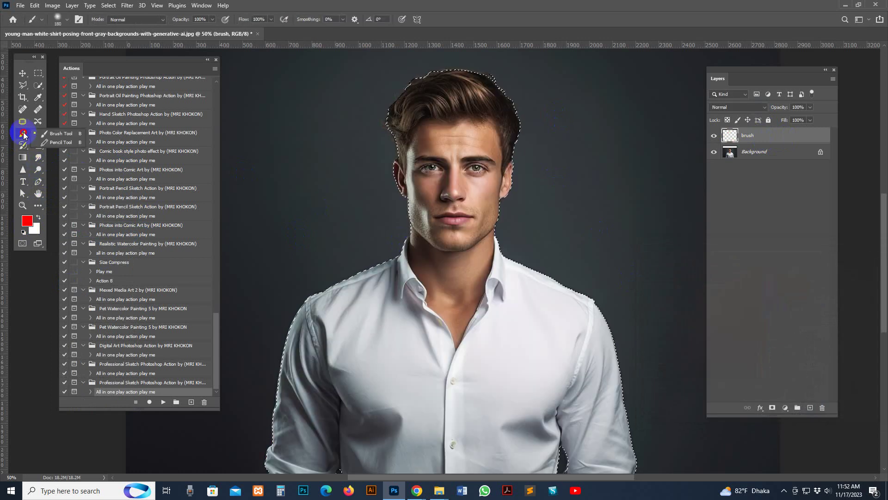
click(77, 133)
mouse_move(433, 97)
mouse_down()
mouse_move(478, 97)
mouse_move(461, 68)
mouse_move(429, 201)
mouse_move(390, 244)
mouse_move(495, 372)
mouse_move(496, 275)
mouse_move(468, 362)
mouse_move(490, 337)
mouse_move(525, 133)
mouse_move(472, 160)
mouse_move(466, 208)
mouse_move(452, 224)
mouse_up()
mouse_move(463, 311)
mouse_down()
mouse_move(482, 198)
mouse_move(470, 288)
mouse_up()
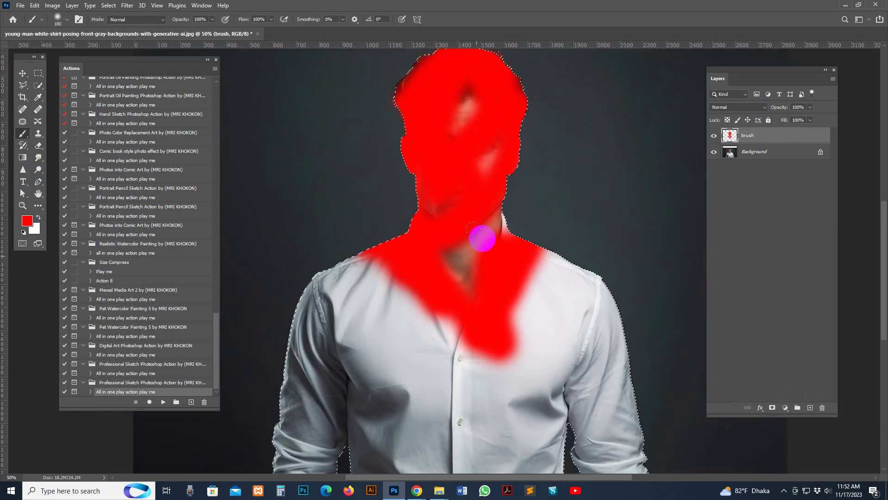
drag(461, 90, 423, 204)
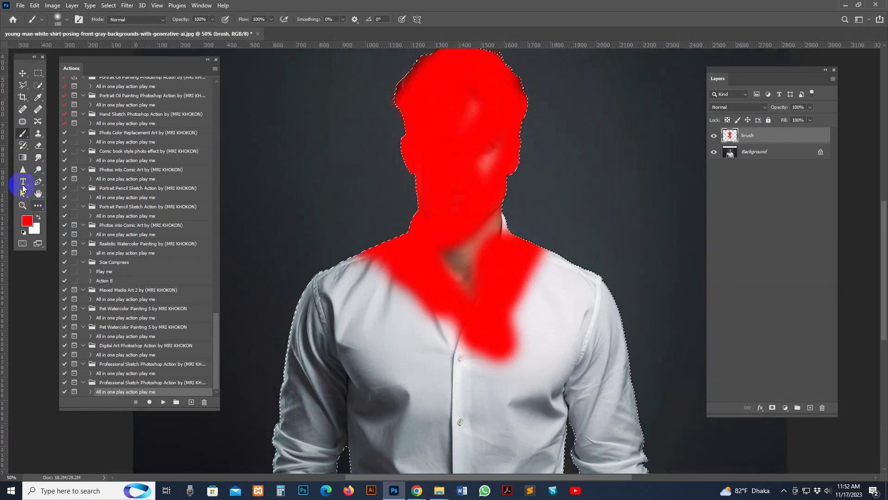
Fill the remaining gaps and shirt area of the selected man with red using the Paint Bucket Tool.
click(38, 204)
click(476, 295)
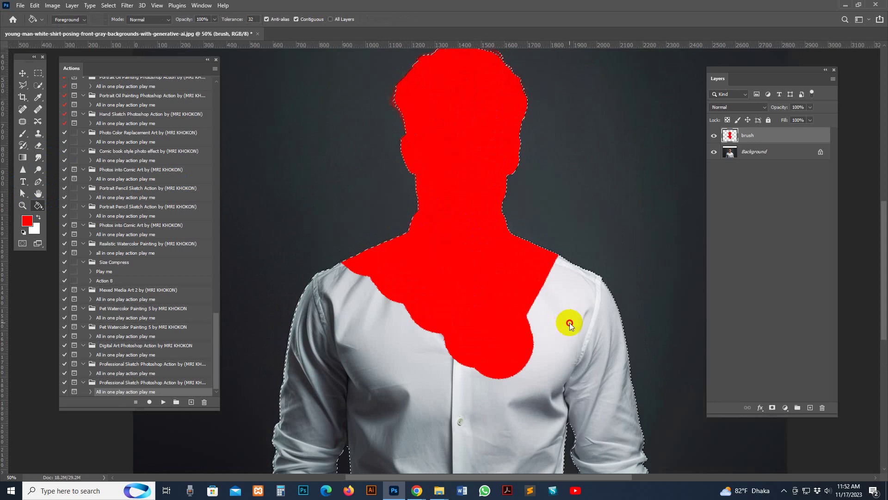
click(569, 322)
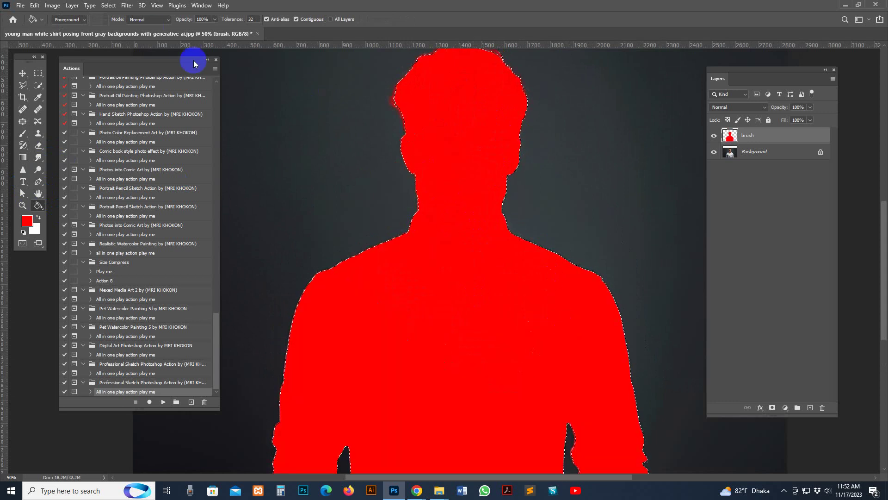
Deselect the outline around the red-filled man.
drag(511, 101, 511, 135)
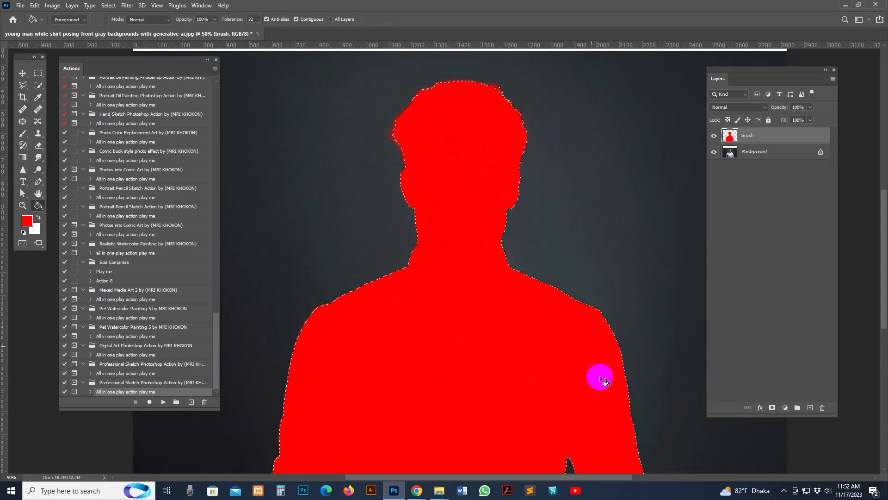
click(22, 73)
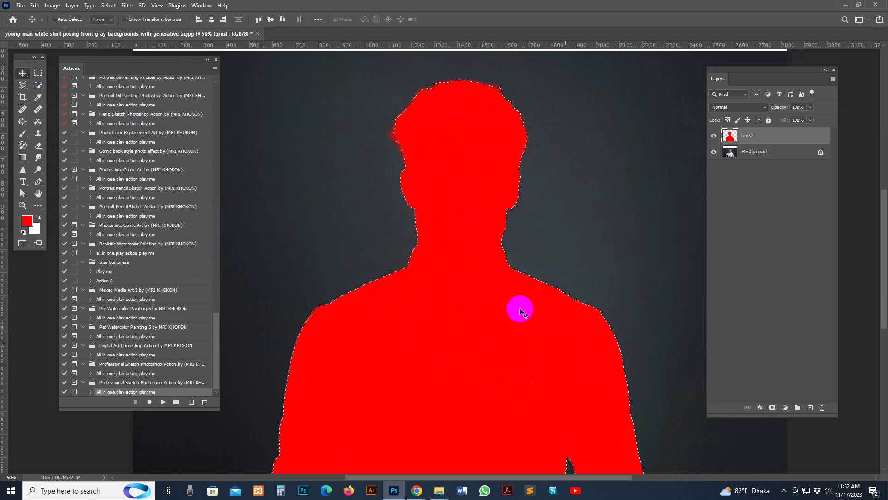
click(108, 6)
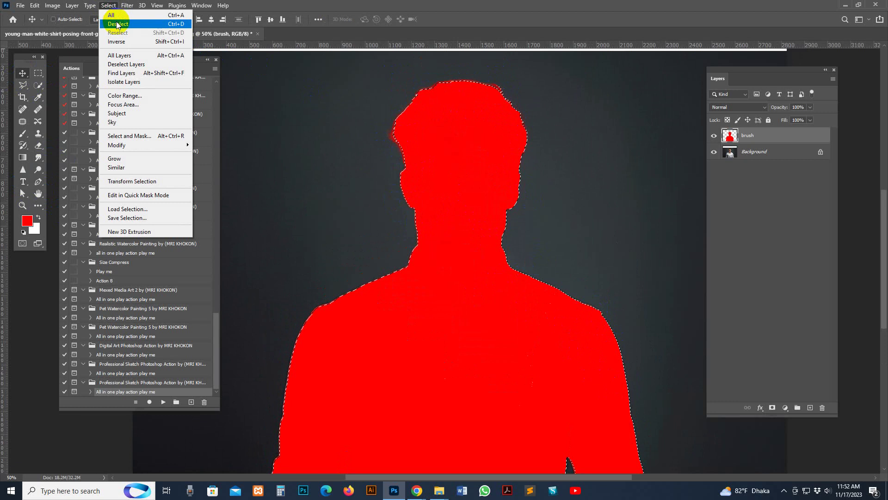
click(120, 25)
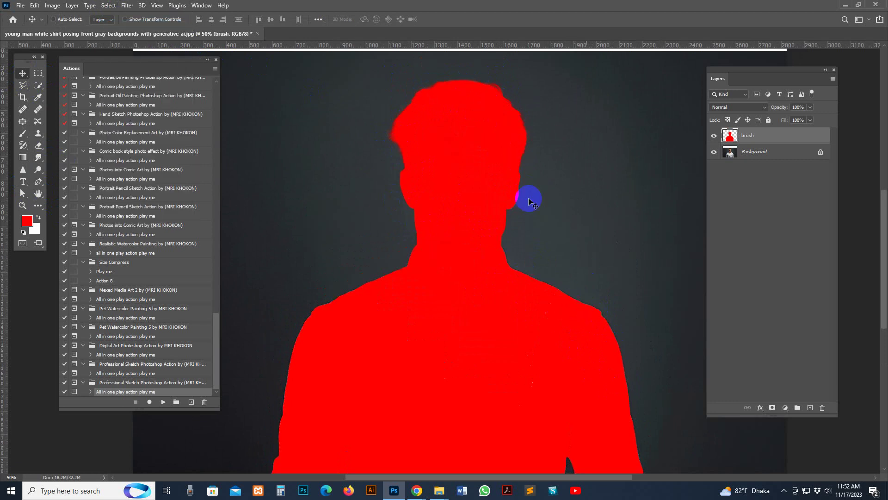
Touch up the red edges around the man's hair with the Brush Tool at about 60 px on the brush layer.
click(23, 135)
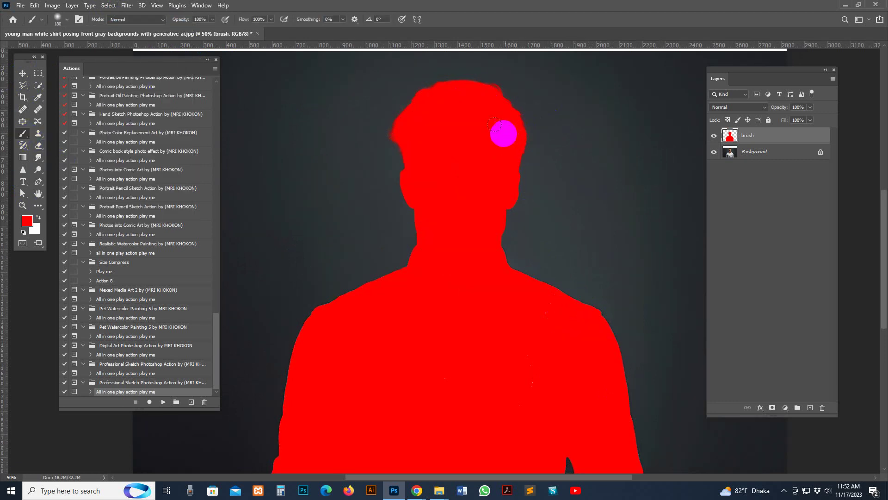
key(bracketleft)
key(bracketleft)
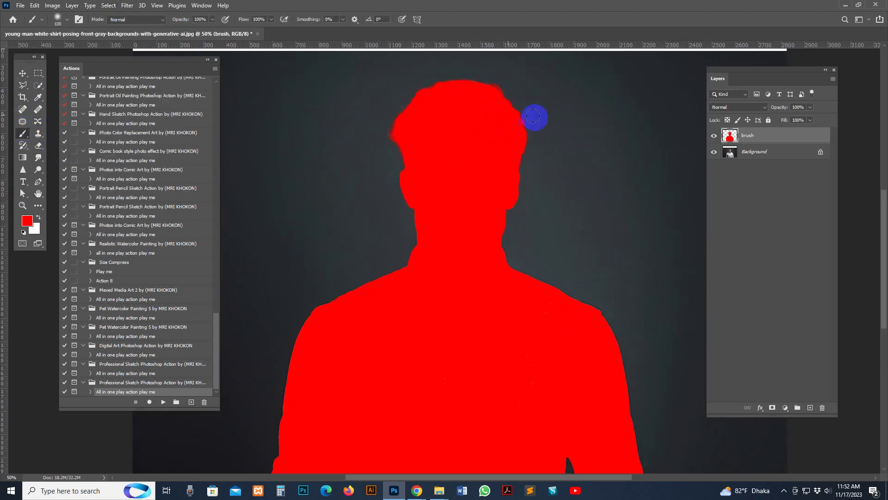
click(712, 137)
click(712, 137)
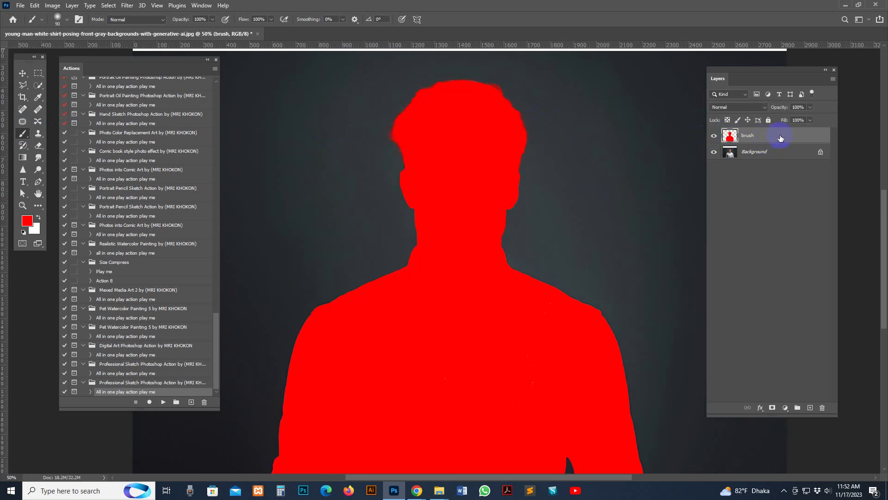
key(bracketleft)
key(bracketleft)
key(bracketleft)
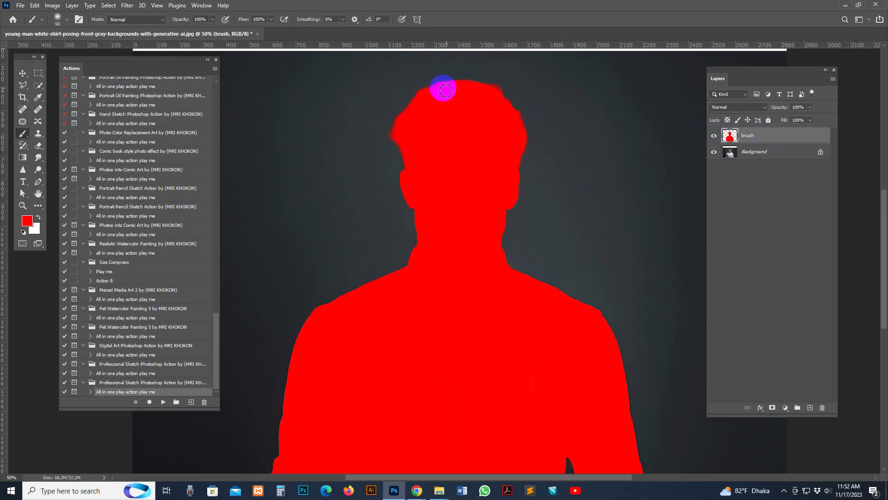
mouse_move(437, 93)
mouse_down()
mouse_move(458, 84)
mouse_move(494, 91)
mouse_move(518, 132)
mouse_up()
mouse_move(415, 132)
mouse_down()
mouse_move(408, 125)
mouse_move(396, 133)
mouse_up()
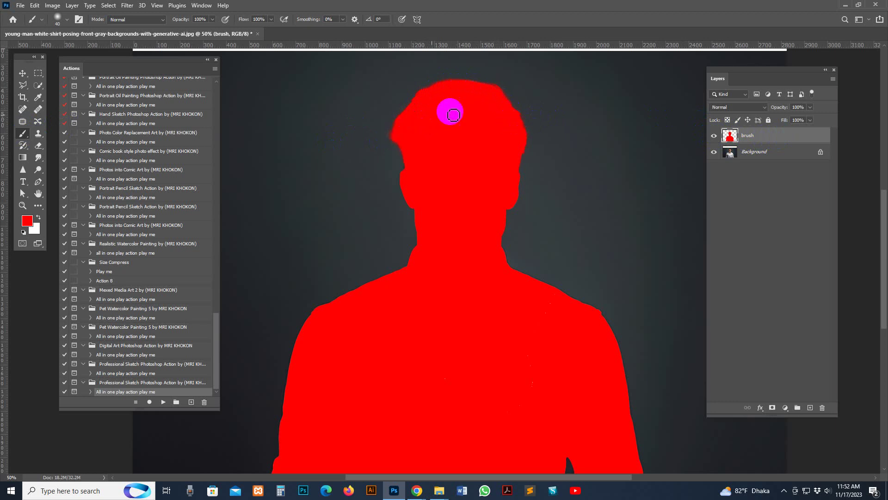
Play the last Professional Sketch action, "All in one play action play me", and dismiss its closing message.
scroll(537, 259, down, 3)
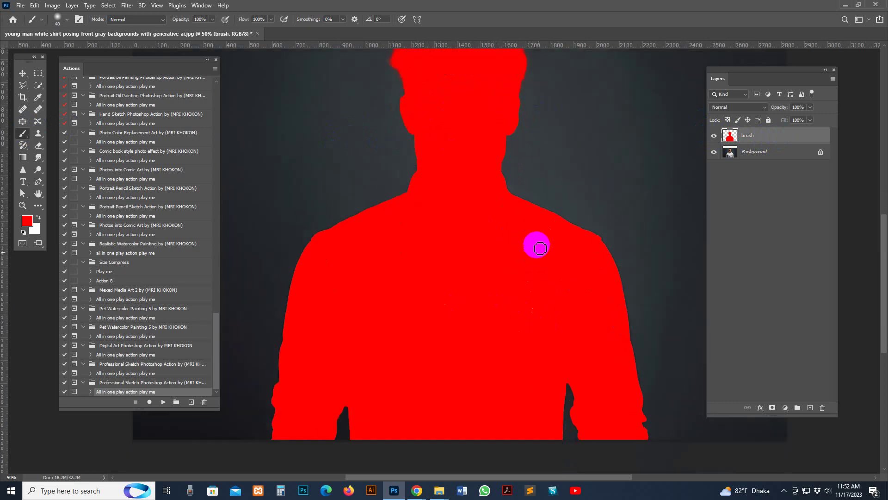
scroll(471, 266, up, 1)
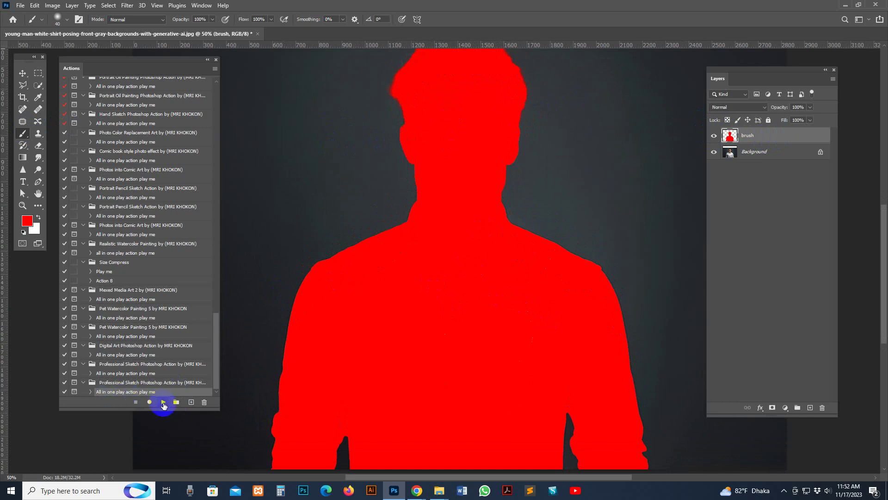
click(163, 403)
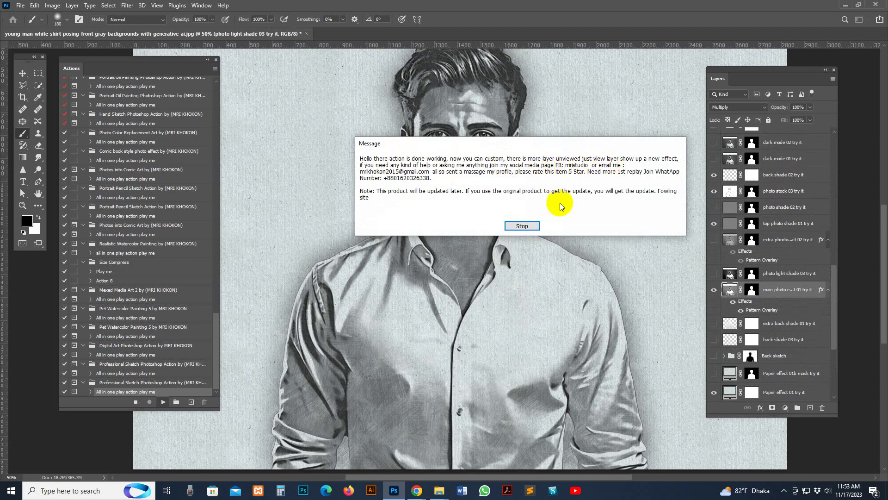
click(522, 226)
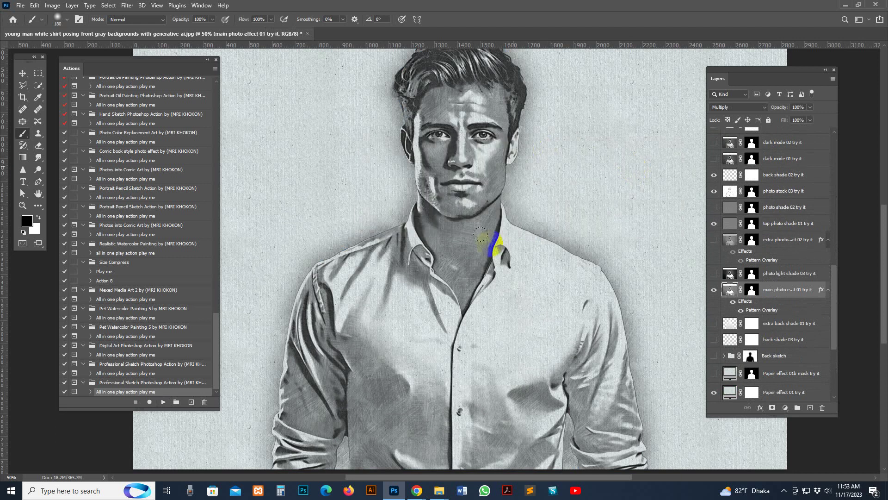
Zoom out to 33.3% to see the whole sketch, and enlarge the layer list beside it.
scroll(504, 223, up, 3)
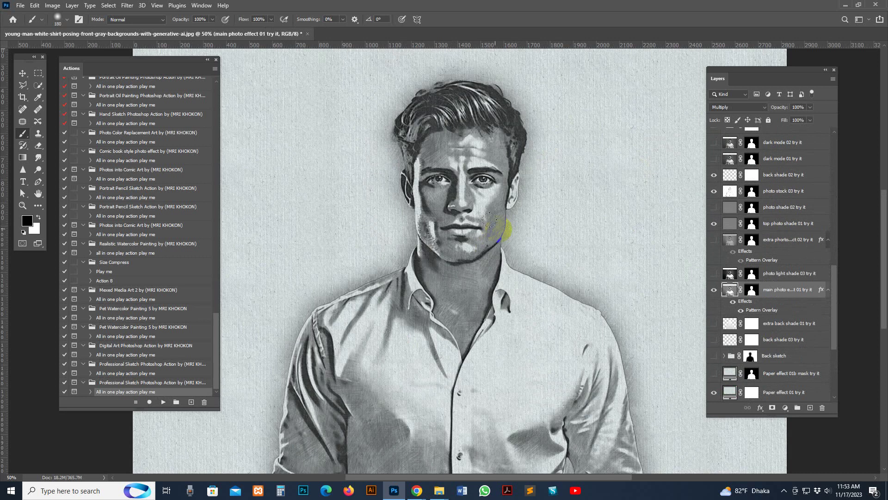
drag(588, 232, 593, 233)
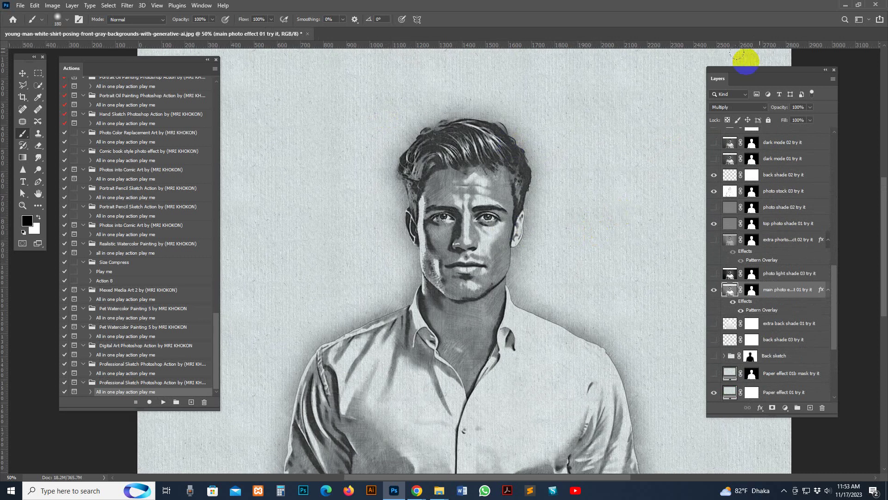
drag(758, 79, 783, 72)
key(z)
alt+click(526, 232)
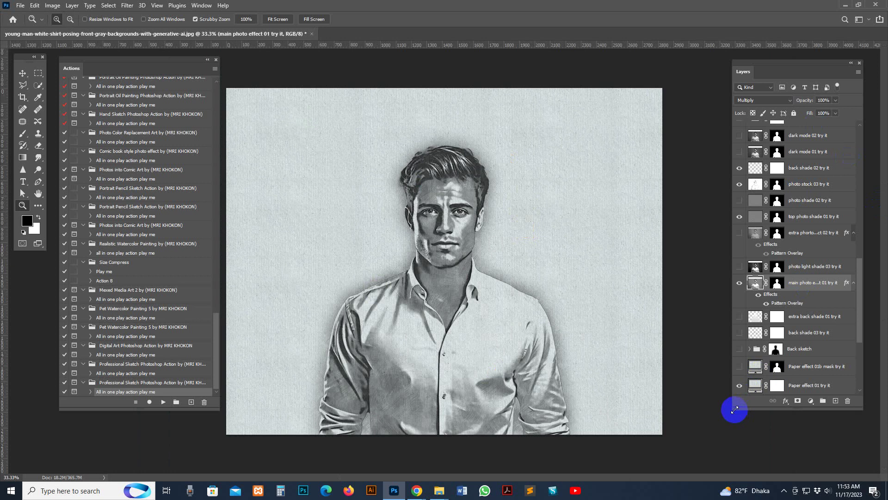
drag(734, 409, 687, 437)
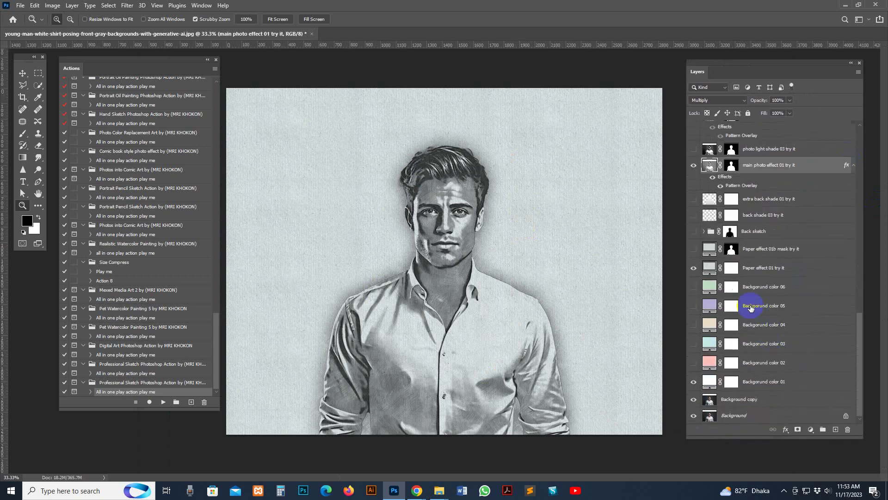
Look through the background, effect, adjustment and color layers generated by the action, and view the sketched face closer.
scroll(754, 315, up, 6)
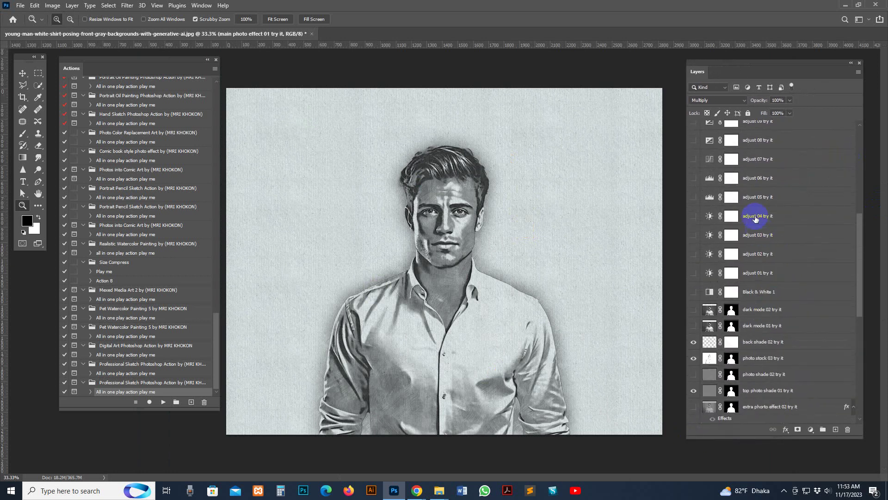
scroll(755, 219, up, 5)
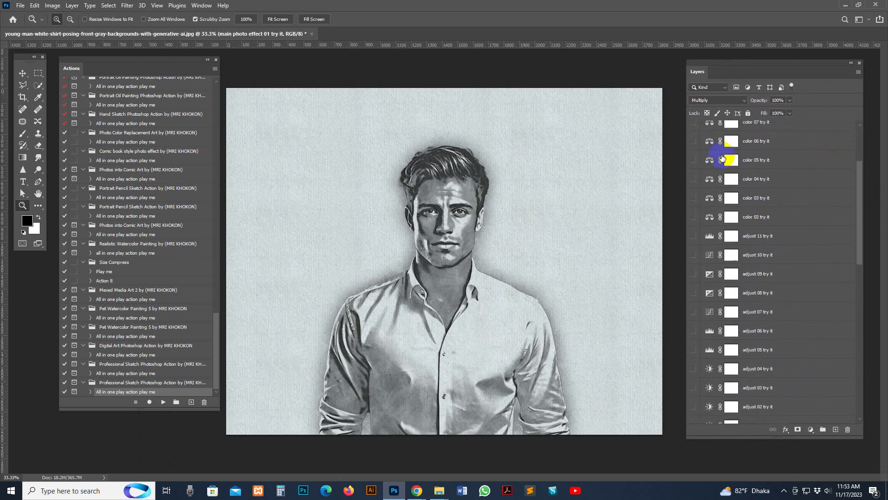
scroll(707, 296, down, 9)
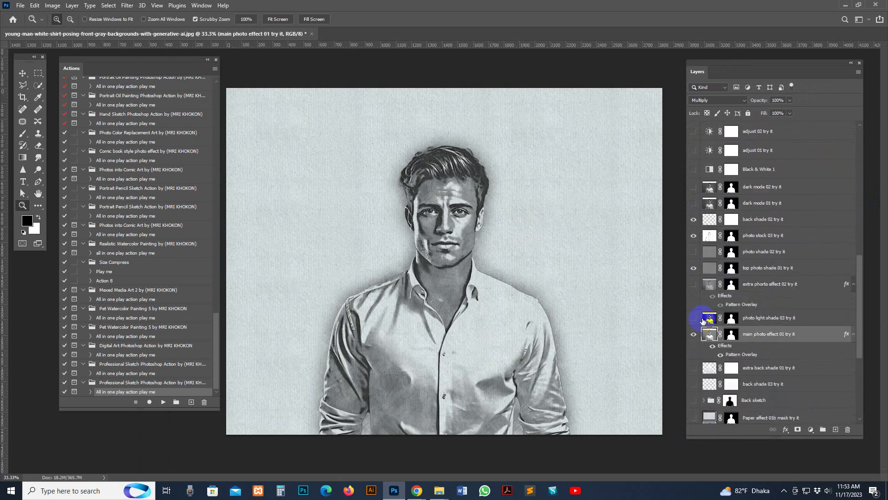
scroll(702, 319, down, 2)
click(448, 226)
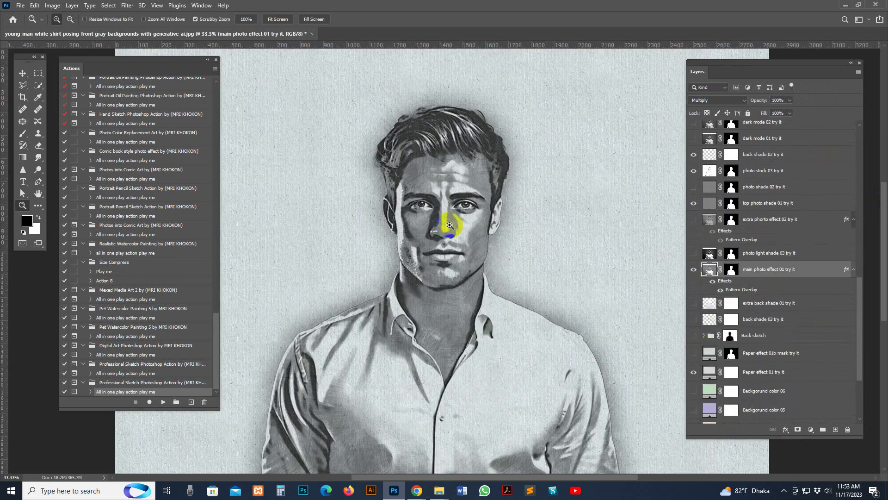
mouse_move(507, 264)
mouse_down()
mouse_move(525, 210)
mouse_move(501, 249)
mouse_up()
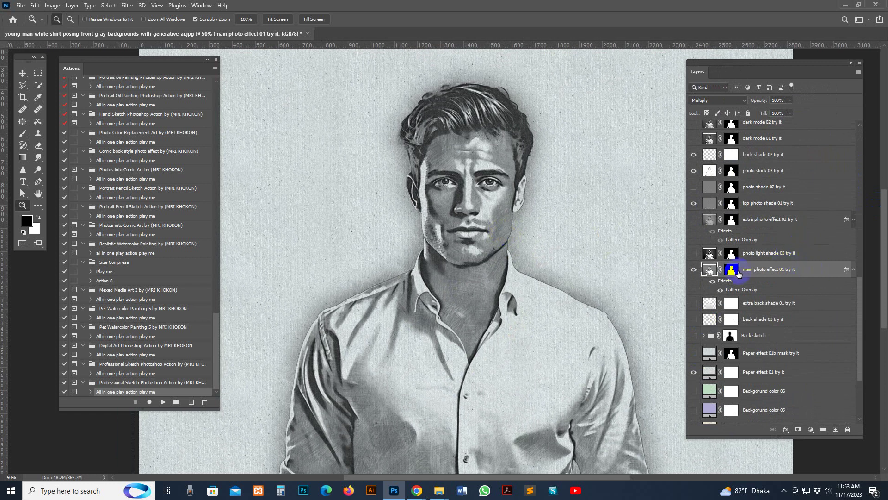
Compare the sketch with and without the "photo light shade 03 try it" layer, leaving that layer hidden.
click(693, 273)
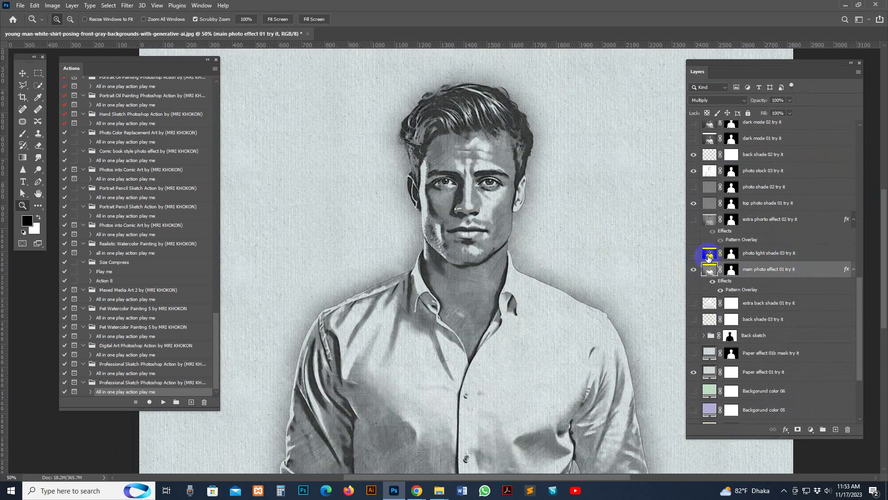
click(707, 255)
click(692, 255)
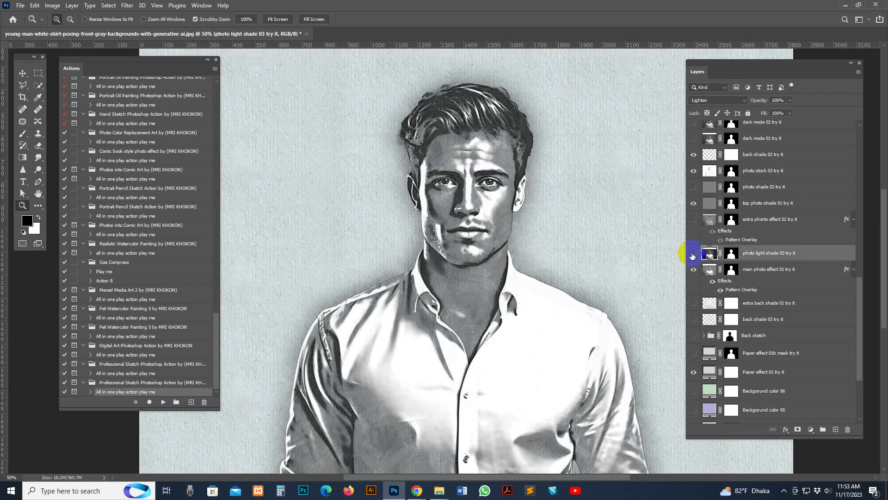
click(692, 255)
click(692, 255)
click(692, 255)
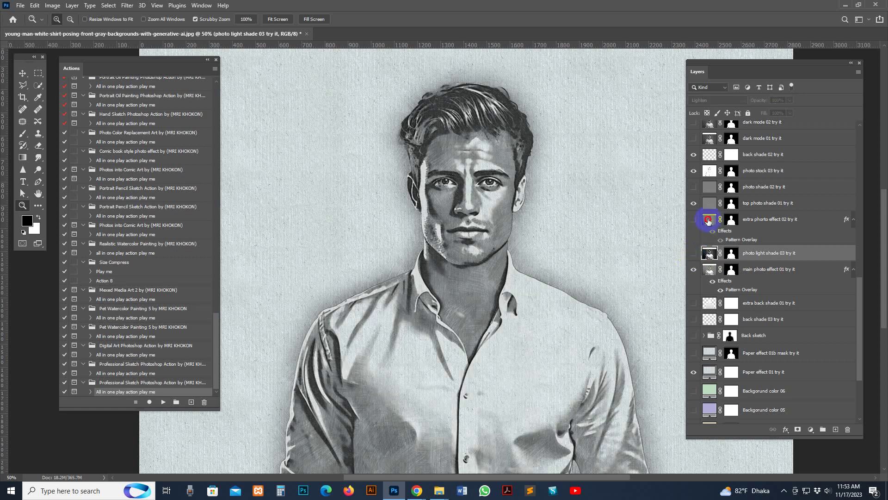
Try the "extra phorto effect 02 try it" layer with the main photo effect hidden, also testing "photo light shade 03 try it".
click(710, 220)
click(693, 222)
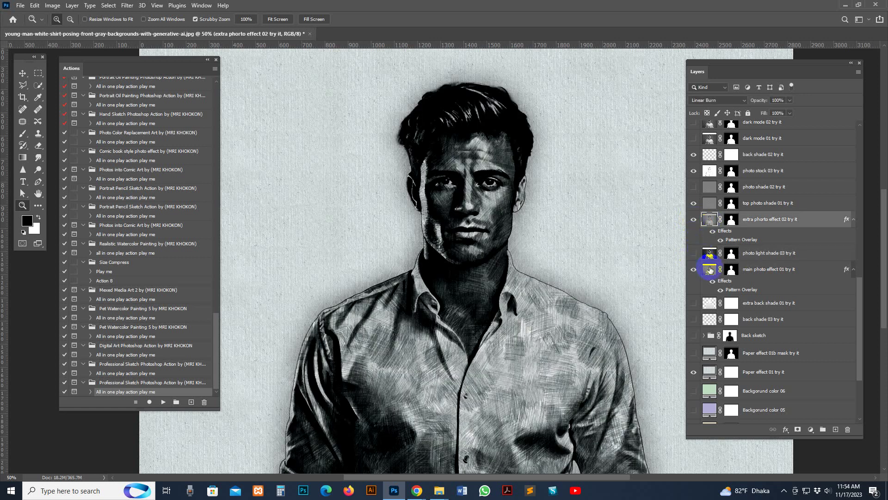
click(709, 270)
click(694, 270)
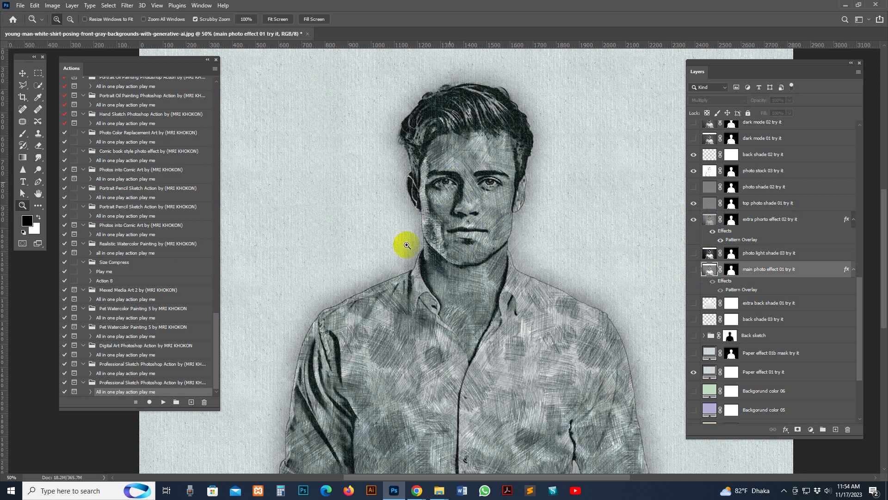
click(709, 255)
click(693, 255)
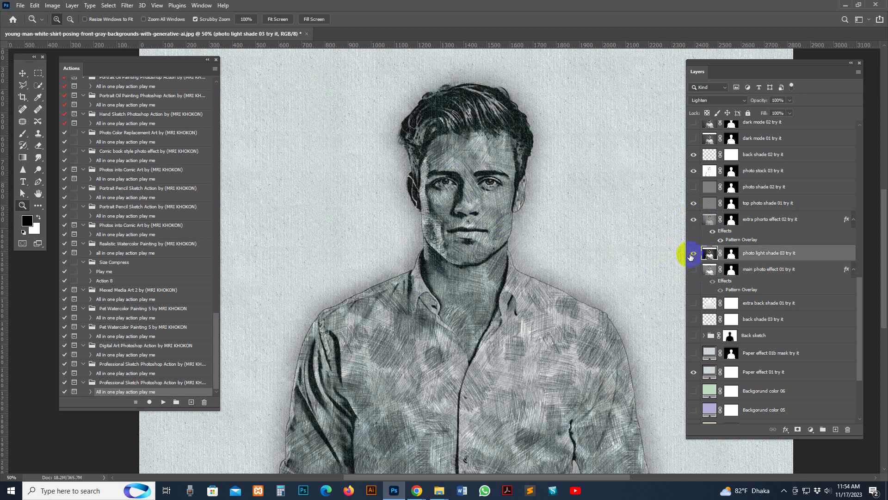
click(693, 253)
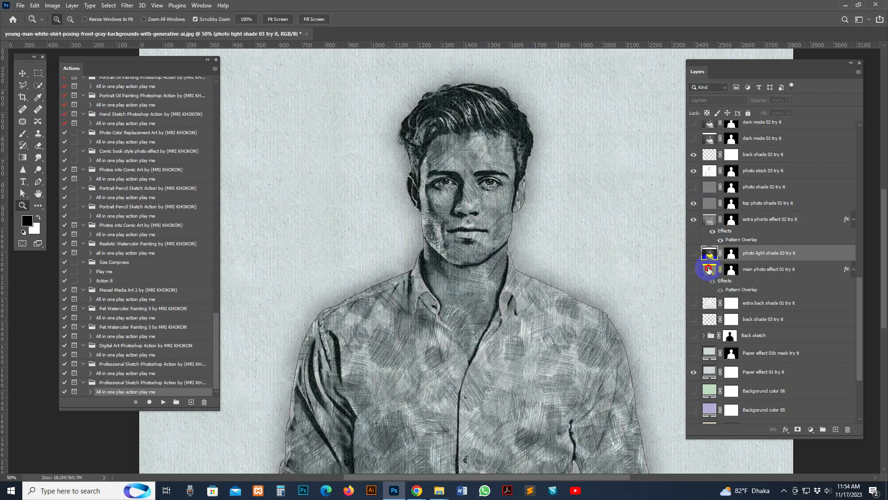
Show the "main photo effect 01 try it" layer again and hide "extra phorto effect 02 try it".
click(709, 269)
click(693, 269)
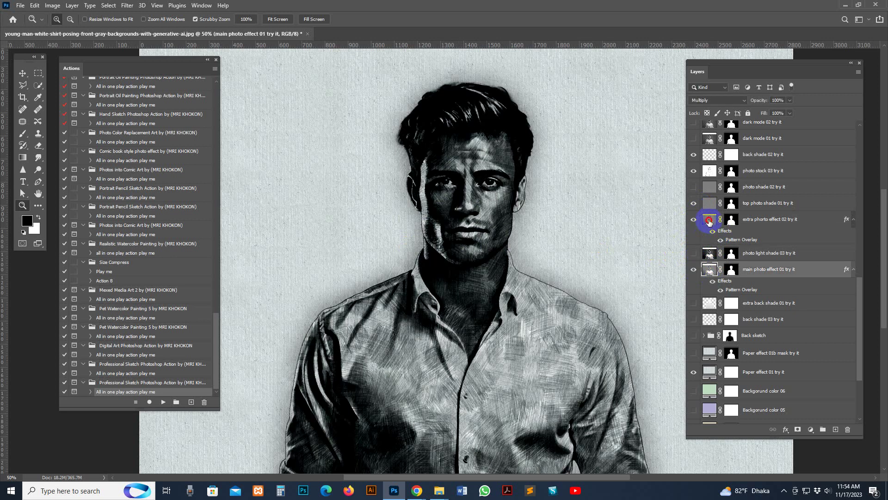
click(709, 220)
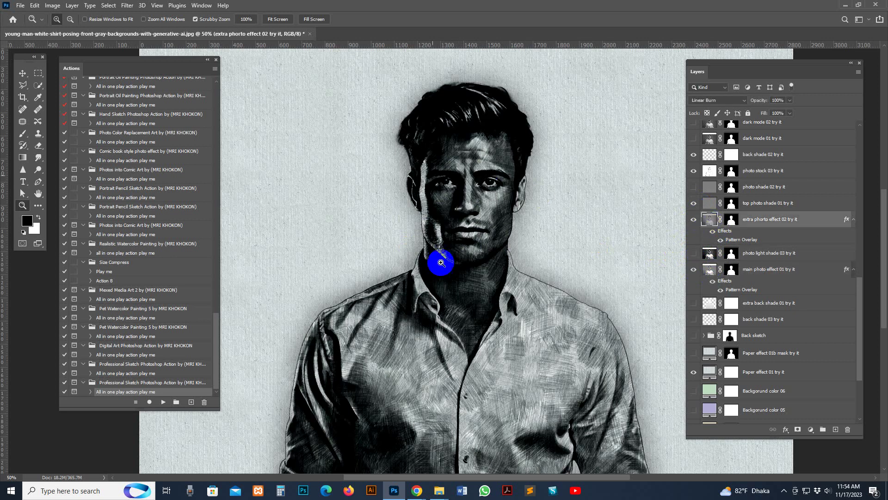
click(694, 219)
click(800, 268)
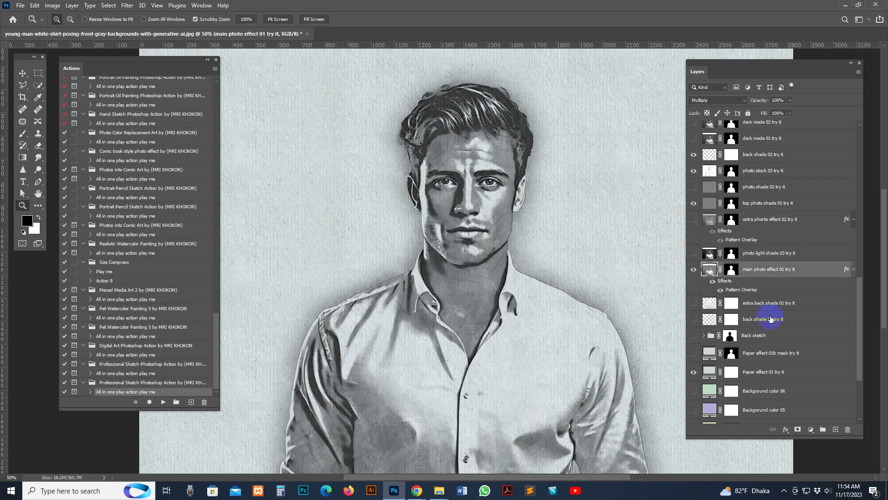
Compare the sketch with and without the "extra back shade 01 try it" layer, leaving that layer hidden.
click(710, 306)
click(693, 304)
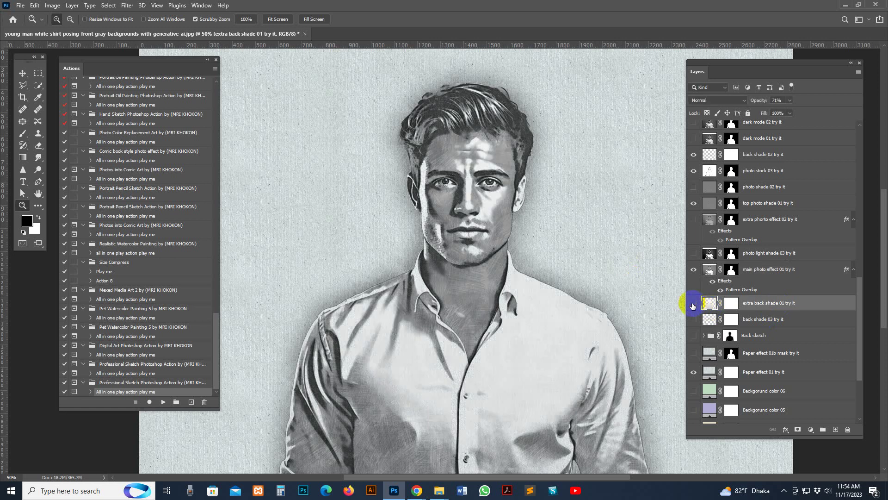
click(693, 304)
click(692, 304)
click(692, 303)
click(693, 304)
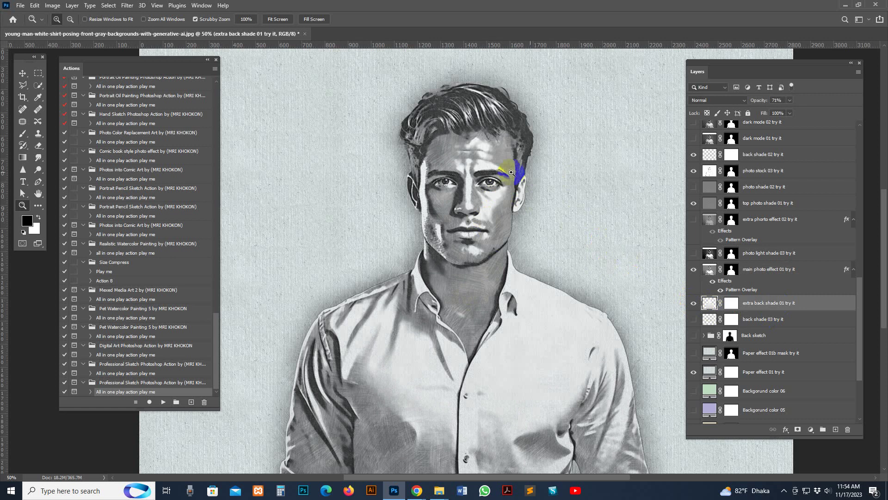
click(693, 304)
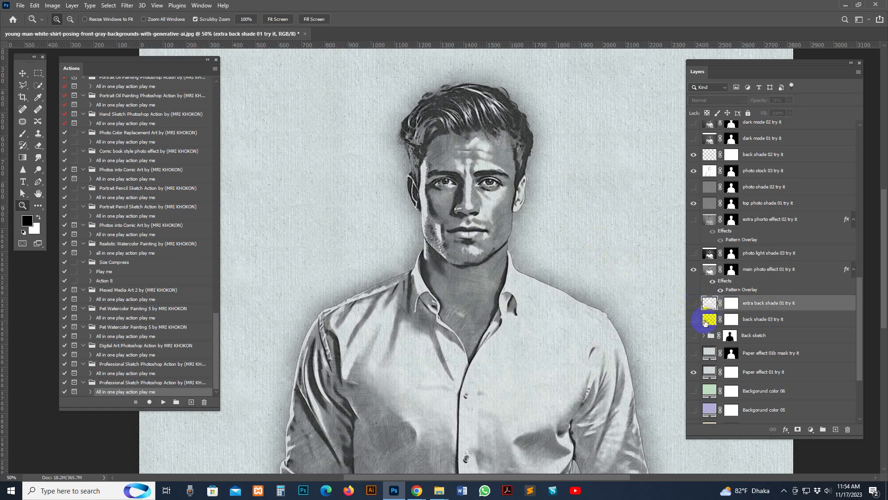
Compare the background with and without the "back shade 03 try it" layer, leaving that layer hidden.
click(703, 321)
click(694, 321)
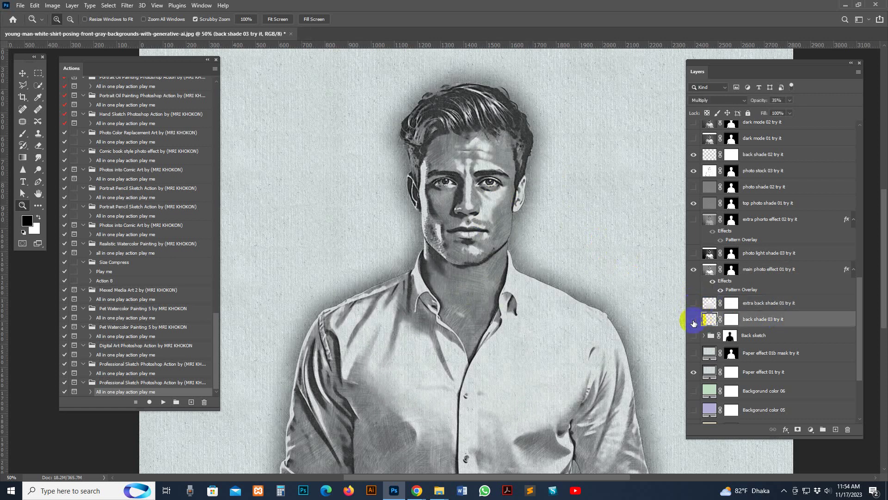
click(693, 320)
click(693, 320)
click(692, 320)
Show the Back sketch group to add sketched shading to the background around the man.
click(707, 337)
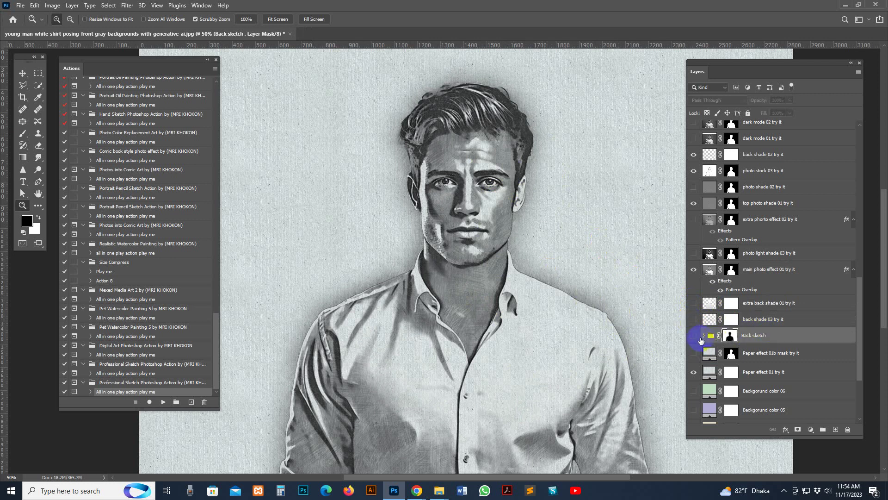
click(693, 336)
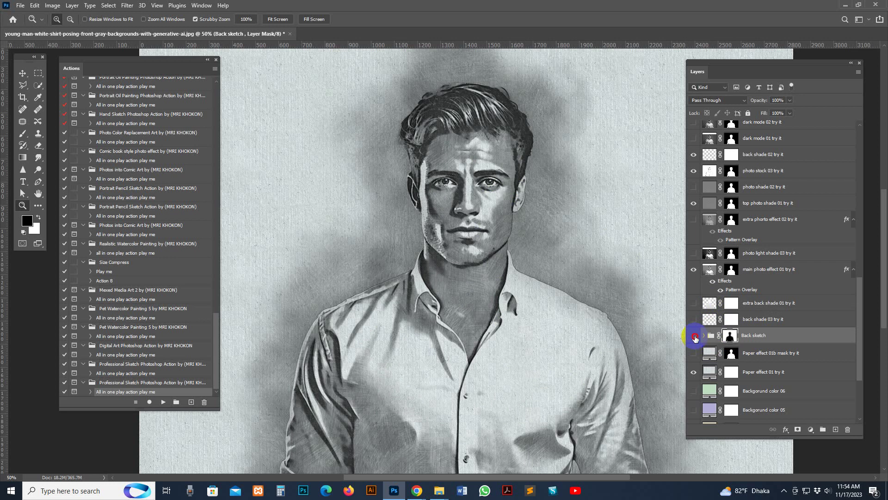
click(694, 336)
click(693, 336)
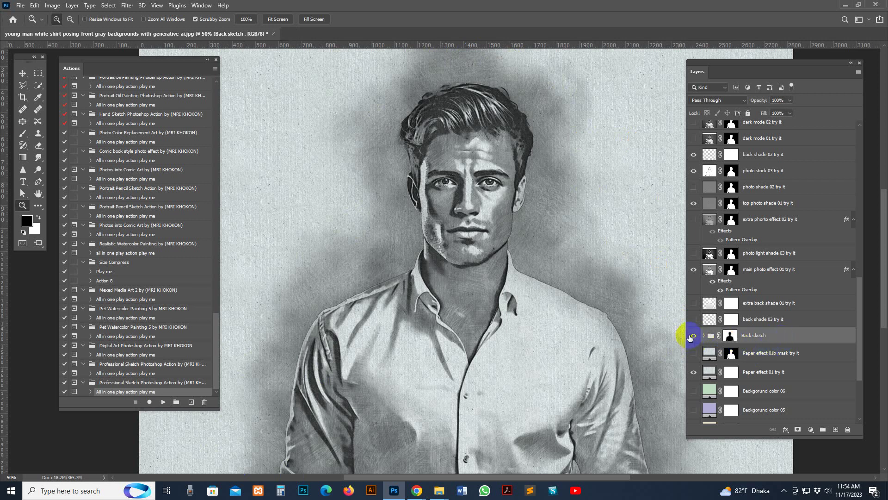
Hide the Back sketch group and the "Paper effect 01 try it" layer.
click(694, 335)
click(789, 353)
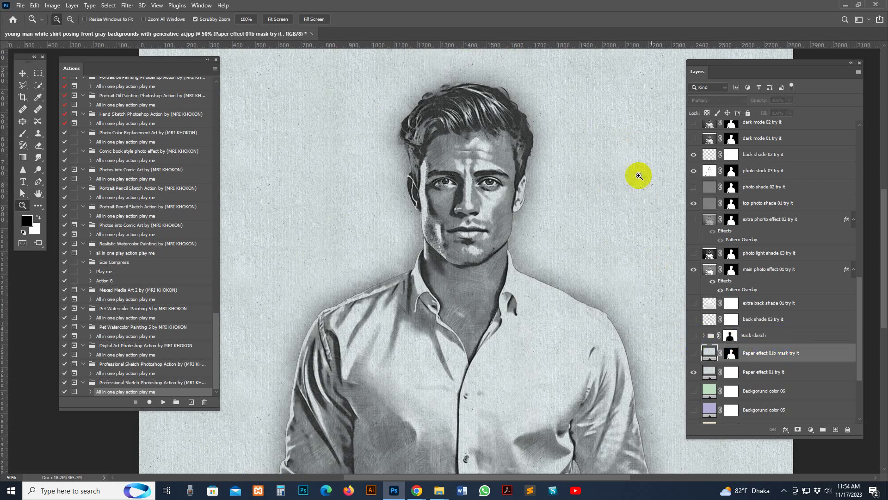
click(768, 373)
click(694, 372)
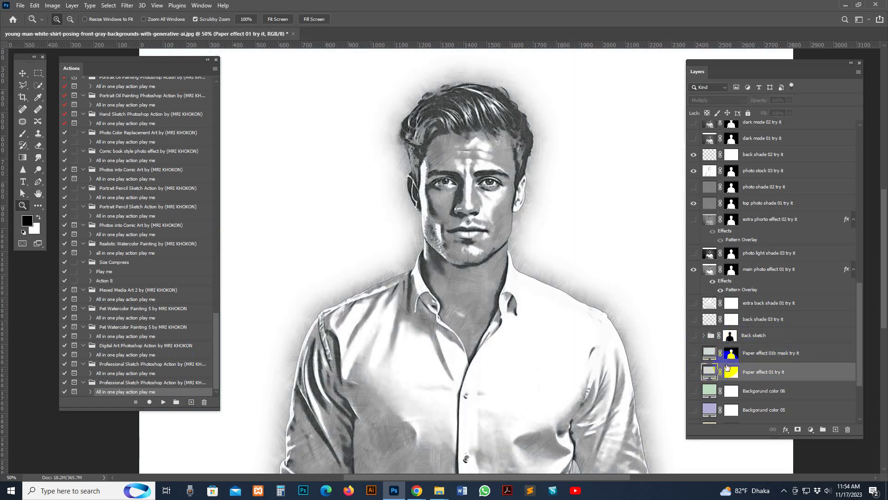
Hide the Background color 01, Background copy and Background layers to leave the sketch on transparency.
scroll(775, 293, down, 3)
click(759, 381)
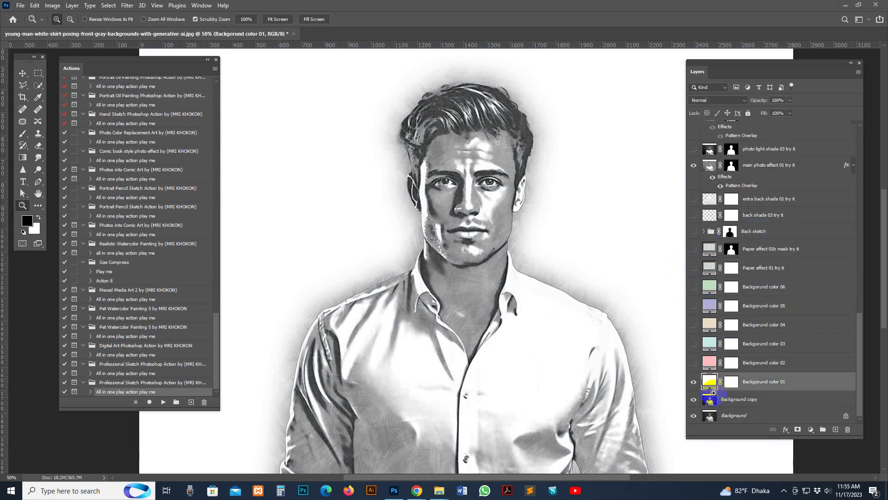
click(694, 382)
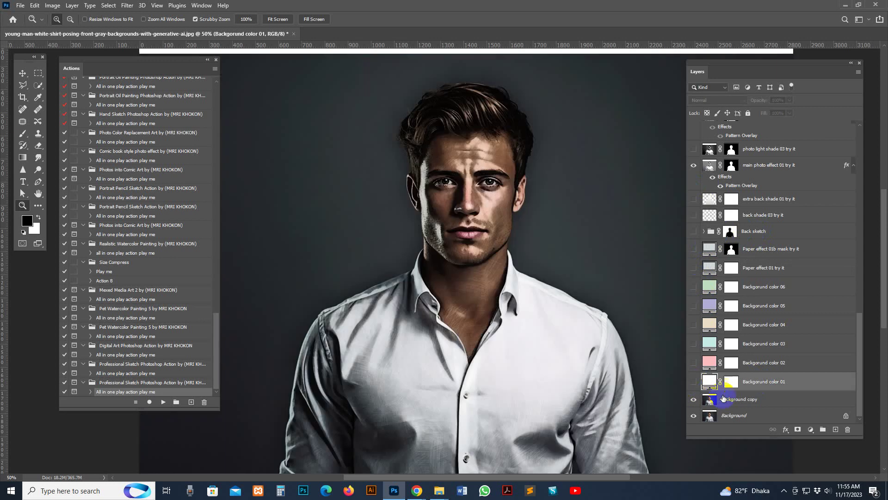
click(727, 399)
click(694, 401)
click(725, 417)
click(694, 416)
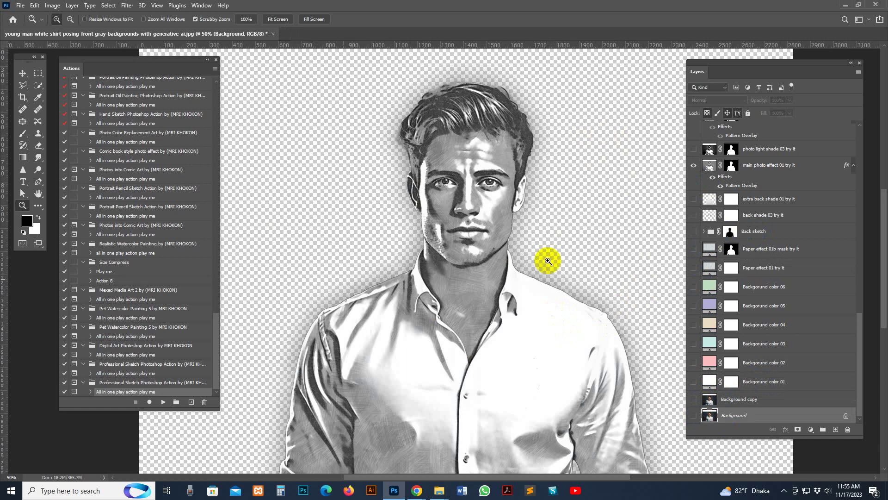
Preview the "Paper effect 01b mask try it" layer on the man and hide it again.
click(774, 388)
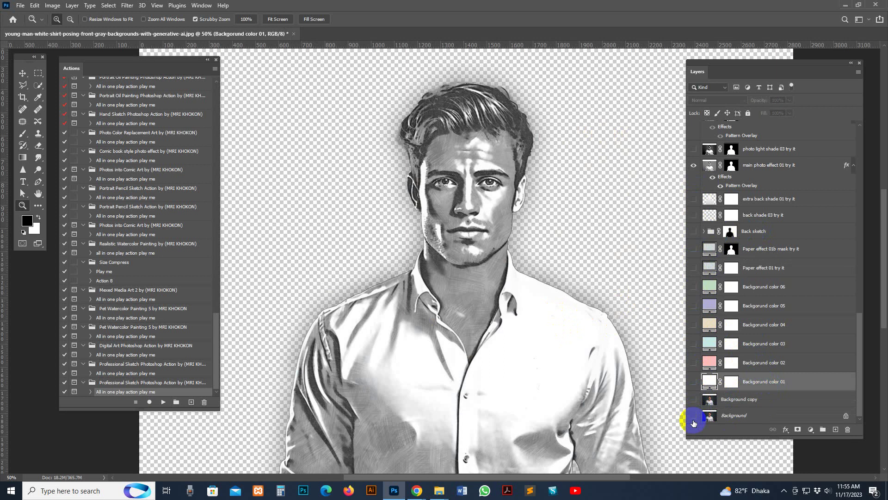
click(777, 207)
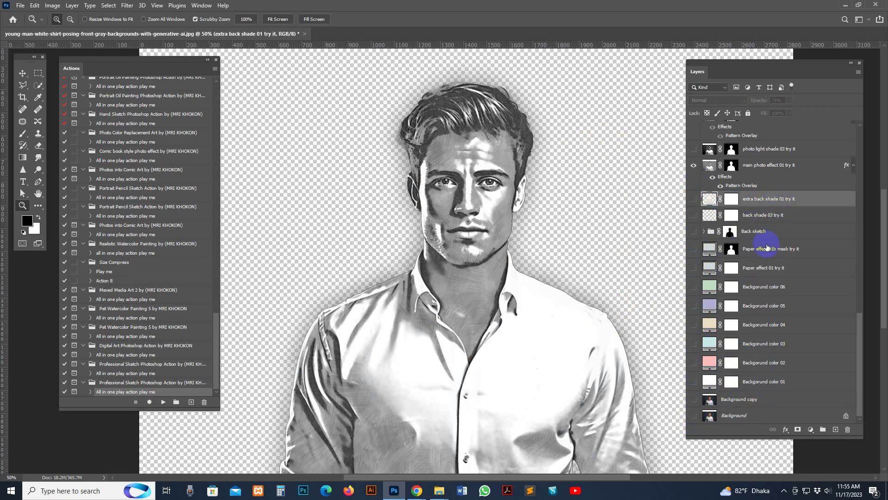
click(780, 251)
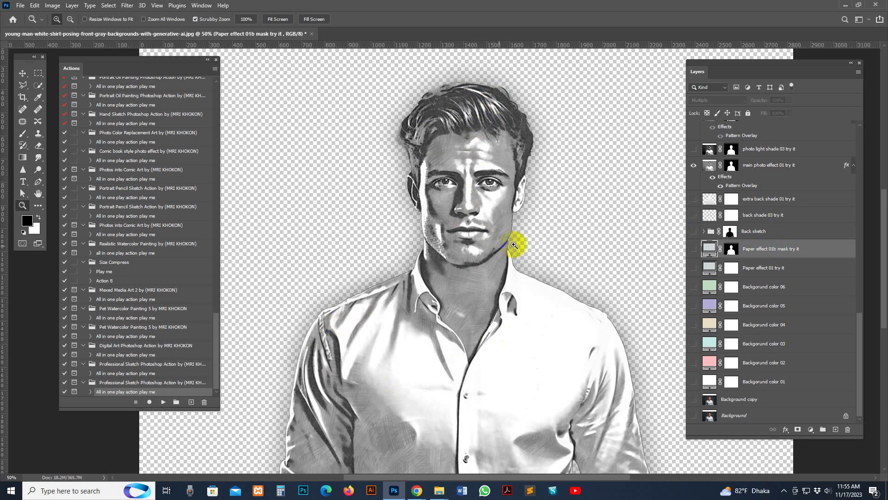
click(692, 250)
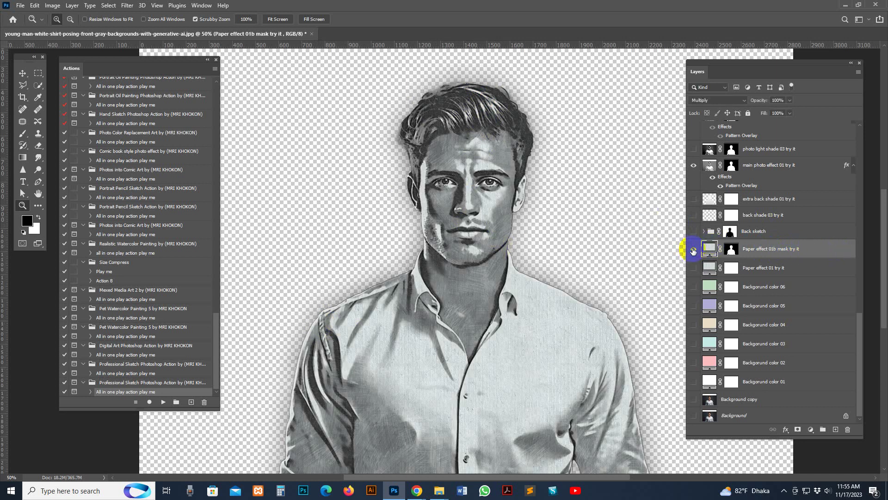
click(693, 250)
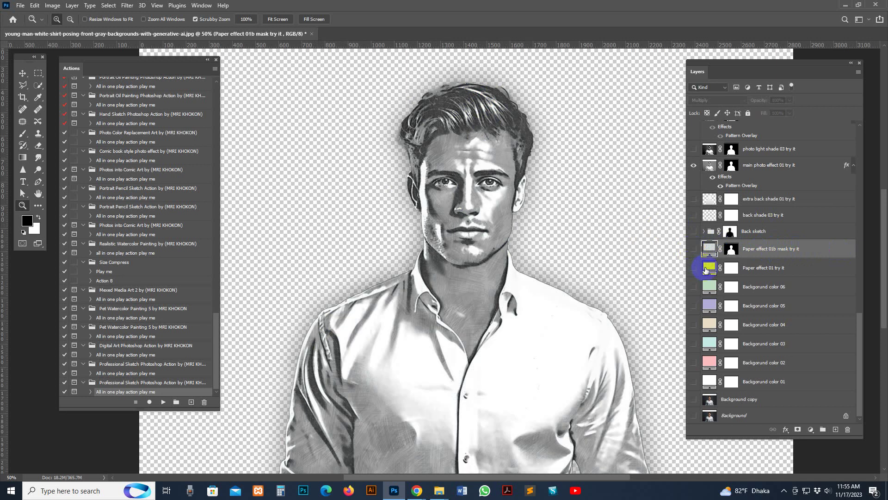
Compare the "Paper effect 01 try it" layer with the "Paper effect 01b mask try it" layer, leaving both hidden.
click(707, 269)
click(693, 268)
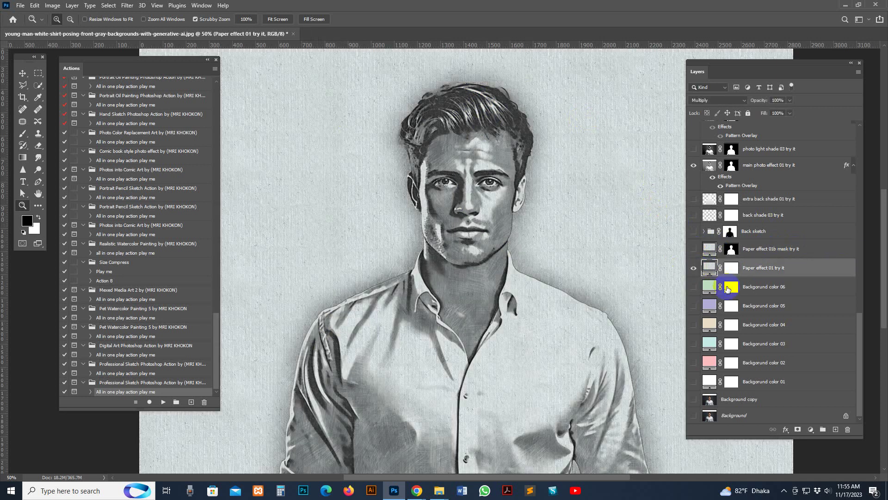
click(693, 268)
click(708, 250)
click(693, 251)
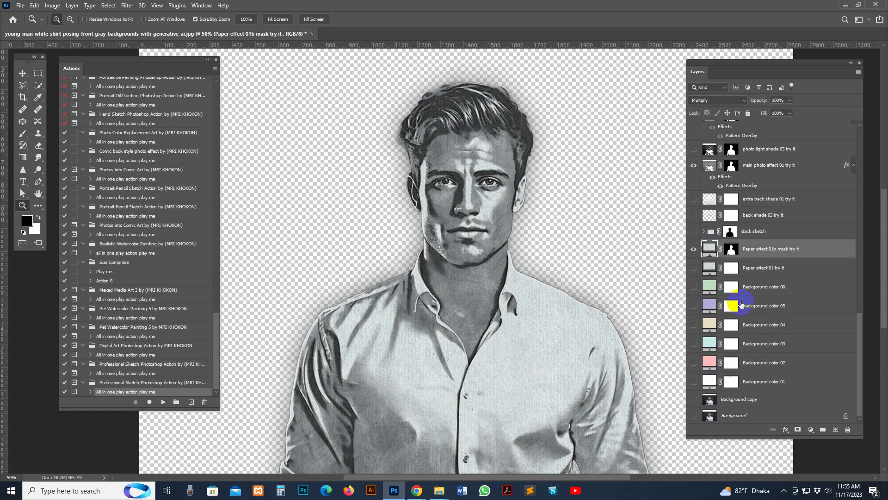
click(694, 249)
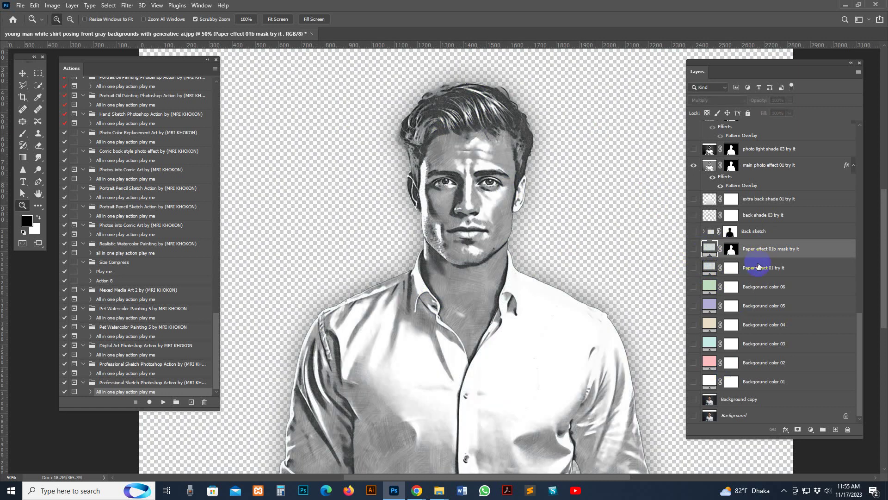
Show the "Paper effect 01 try it" and Background color 01 layers again.
click(757, 267)
click(693, 268)
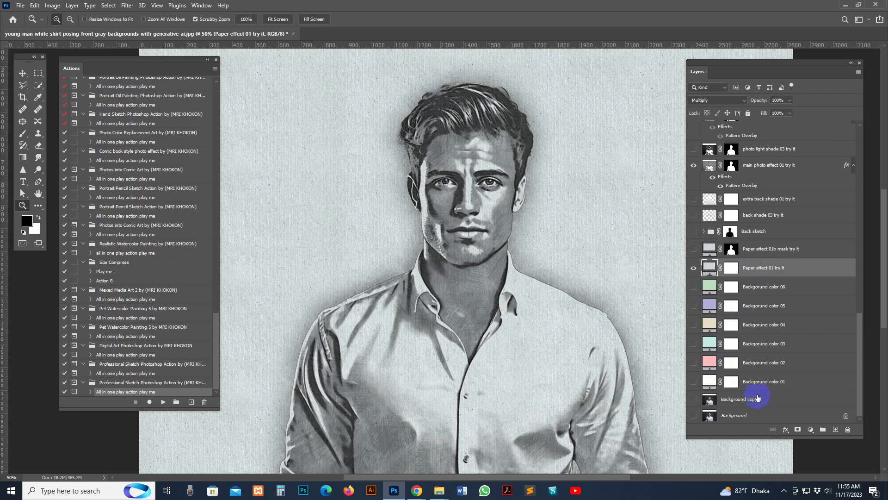
click(766, 387)
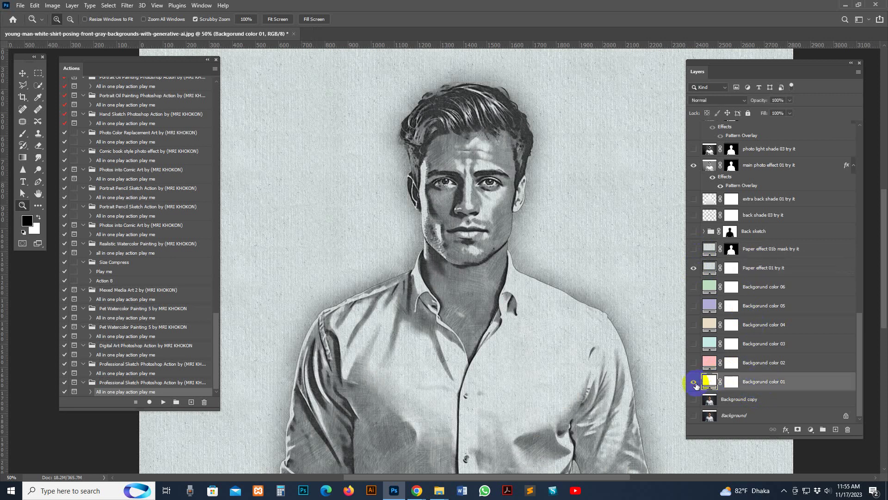
Preview the Background color 06, 05 and 04 layers one after another, leaving color 04 shown.
click(755, 296)
click(693, 289)
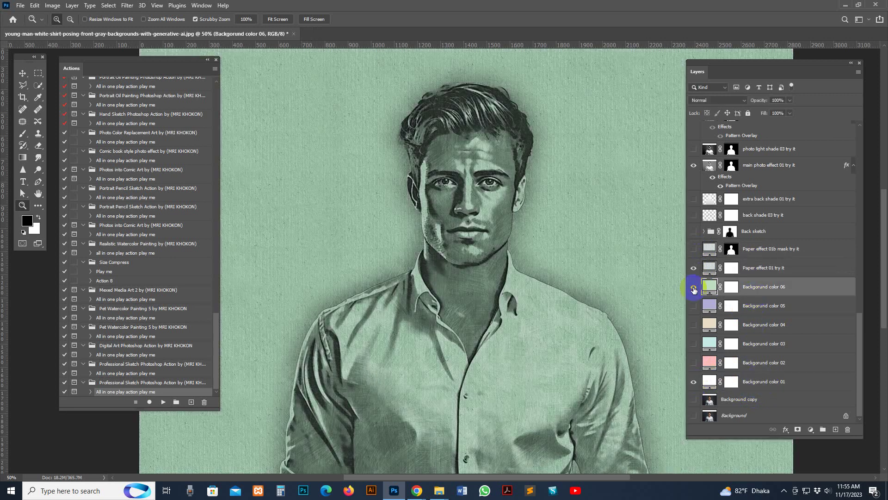
click(693, 287)
click(693, 305)
click(693, 305)
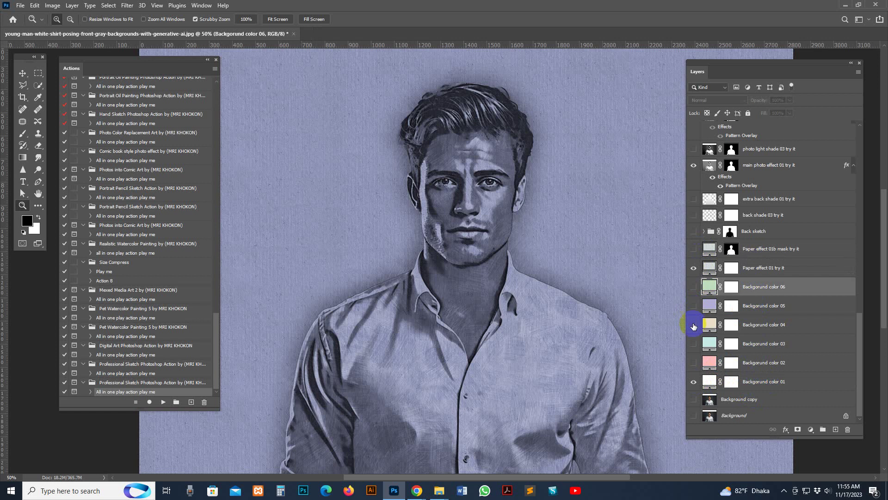
click(693, 325)
click(692, 325)
click(693, 325)
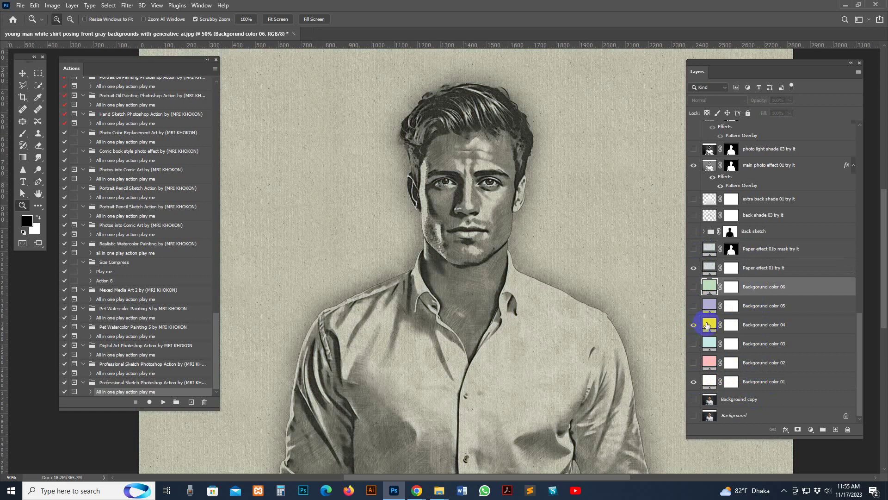
Try other fill colors such as f8ddae for Background color 04, discard the change and hide the layer.
click(709, 325)
click(678, 271)
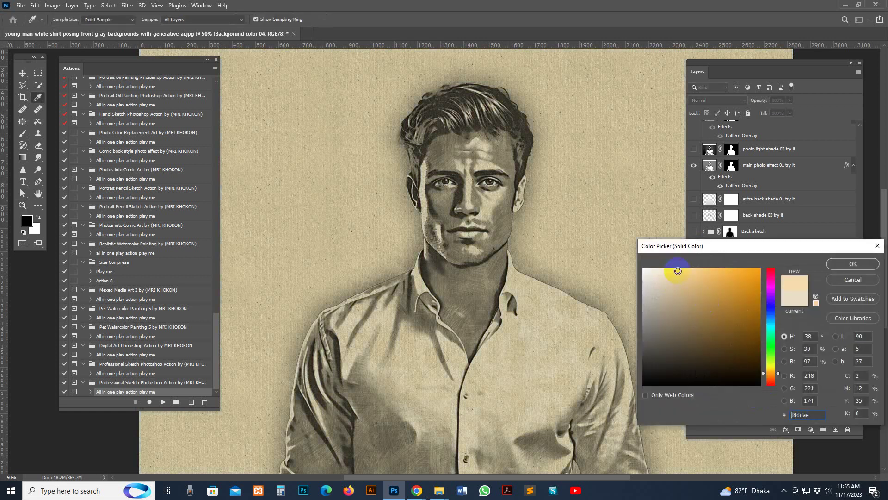
mouse_move(657, 268)
mouse_down()
mouse_move(796, 275)
mouse_move(665, 328)
mouse_move(666, 289)
mouse_move(645, 267)
mouse_up()
click(851, 282)
click(693, 325)
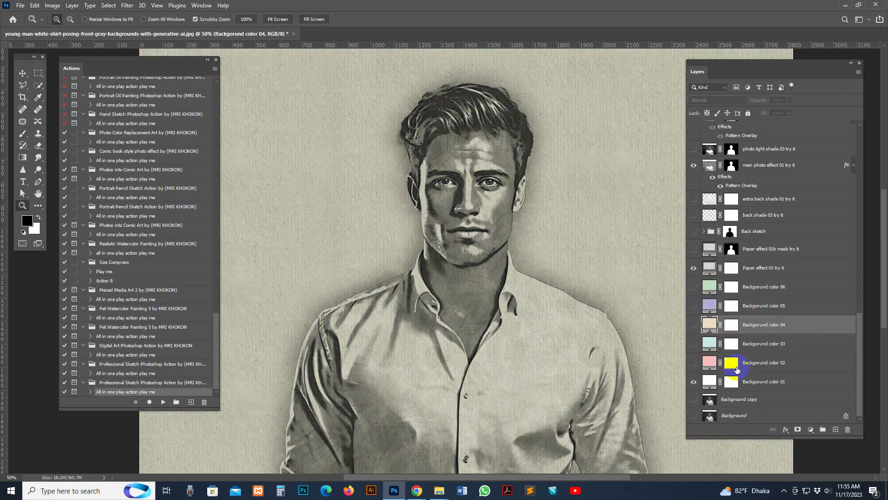
Show the "extra phorto effect 02 try it" layer and set its opacity to 45%.
click(778, 384)
click(785, 272)
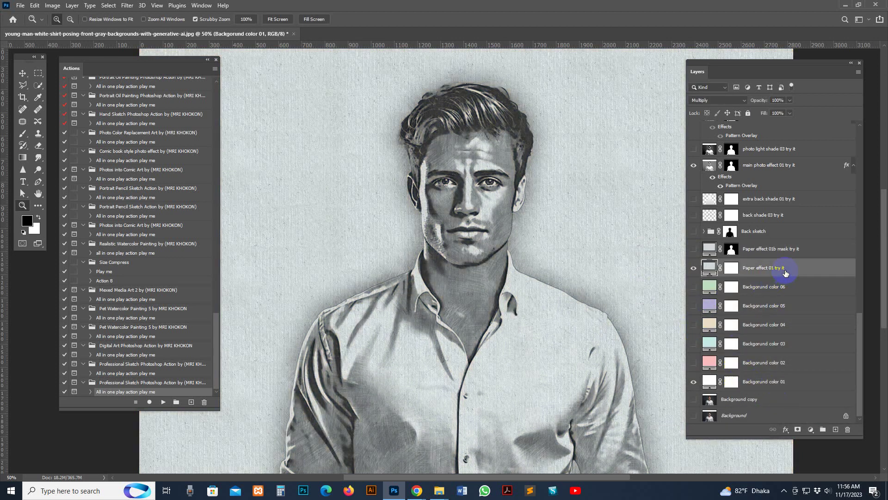
scroll(785, 231, up, 5)
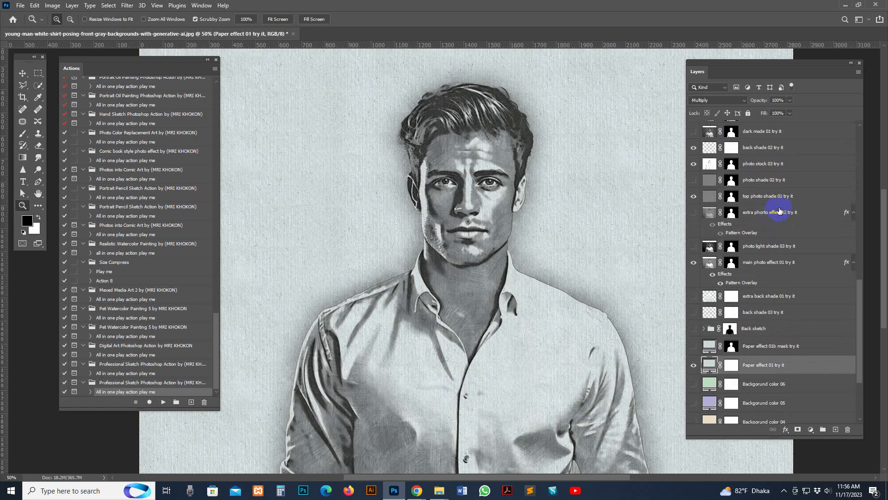
click(779, 211)
click(694, 213)
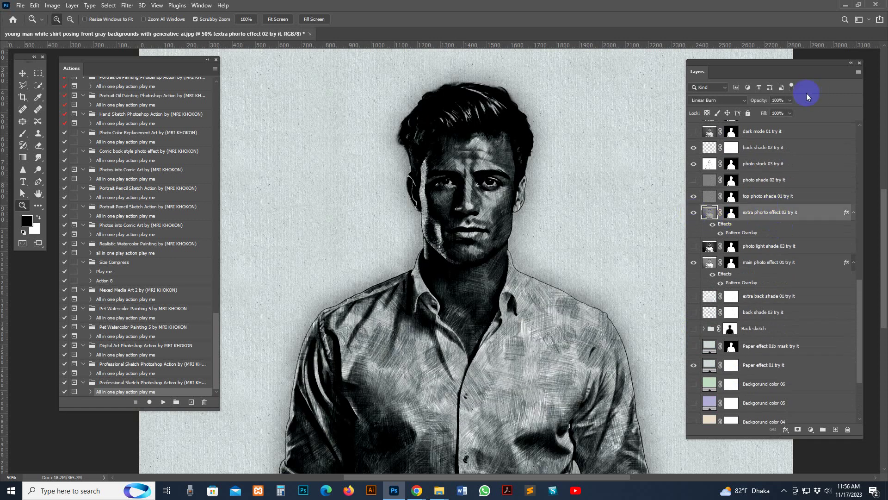
click(790, 100)
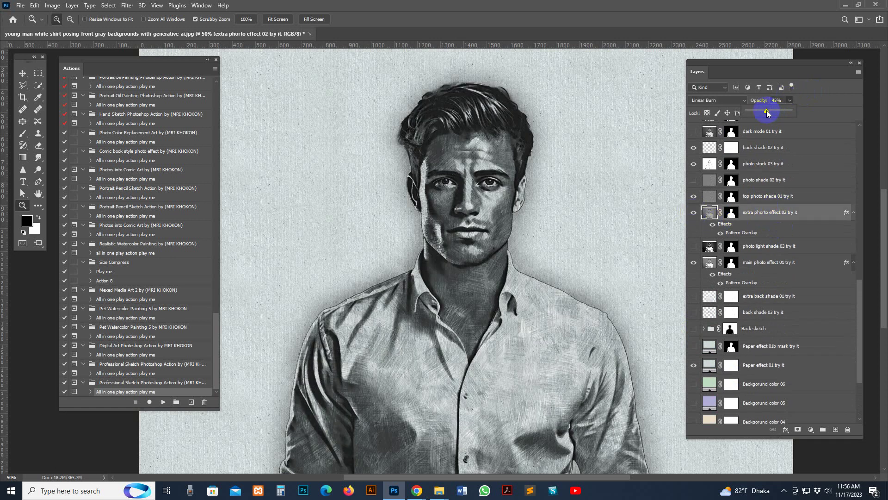
Compare the sketch with and without the "extra phorto effect 02 try it" layer, leaving that layer hidden.
click(693, 213)
click(693, 213)
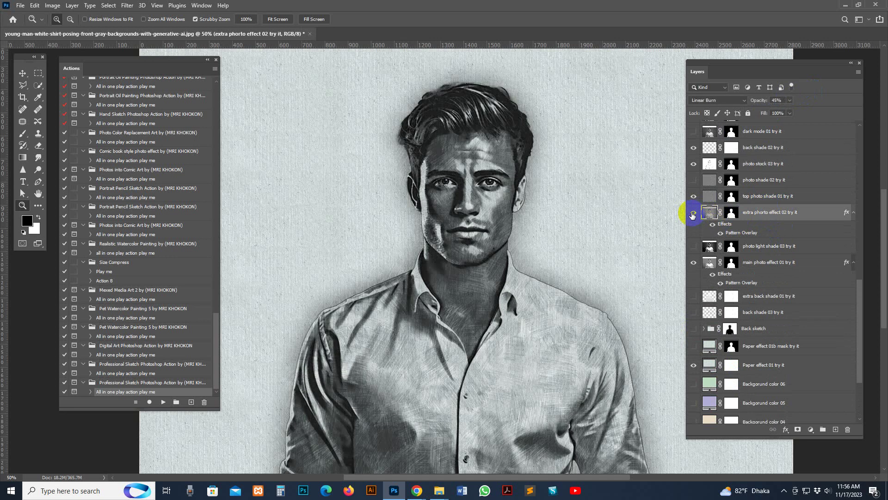
click(693, 213)
click(693, 213)
click(692, 212)
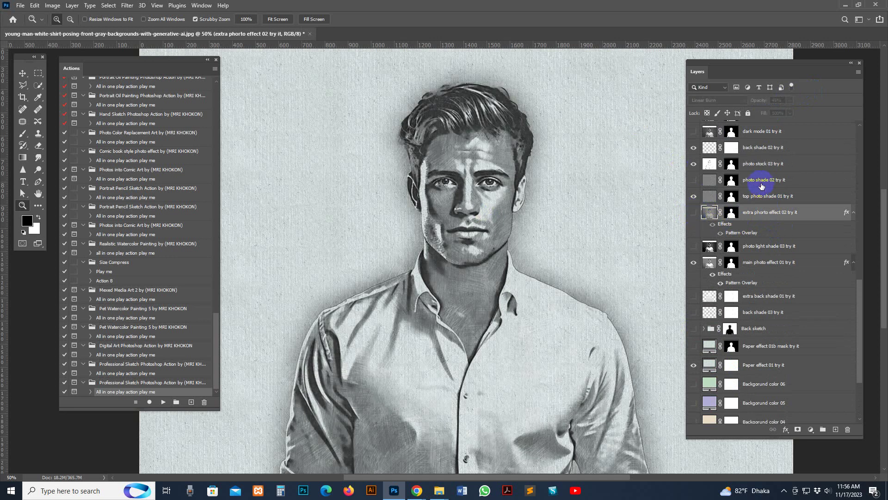
Show the "photo shade 02 try it" and "extra phorto effect 02 try it" layers together.
click(702, 183)
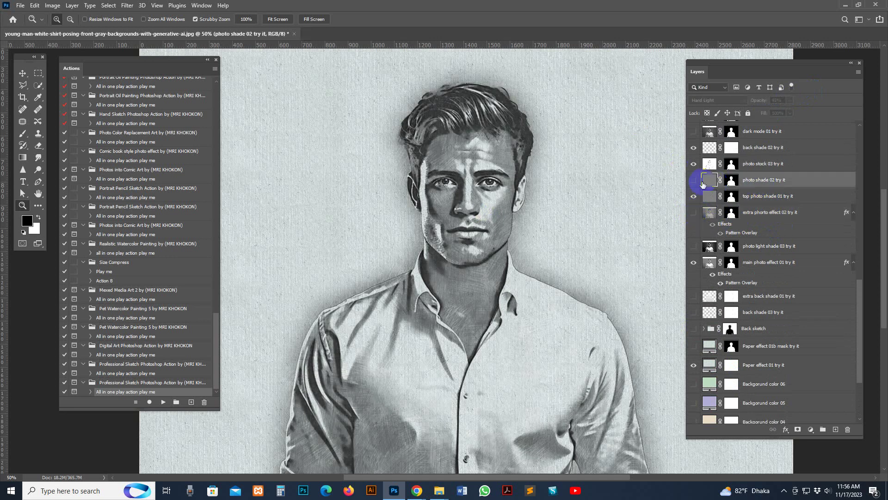
click(753, 212)
click(693, 213)
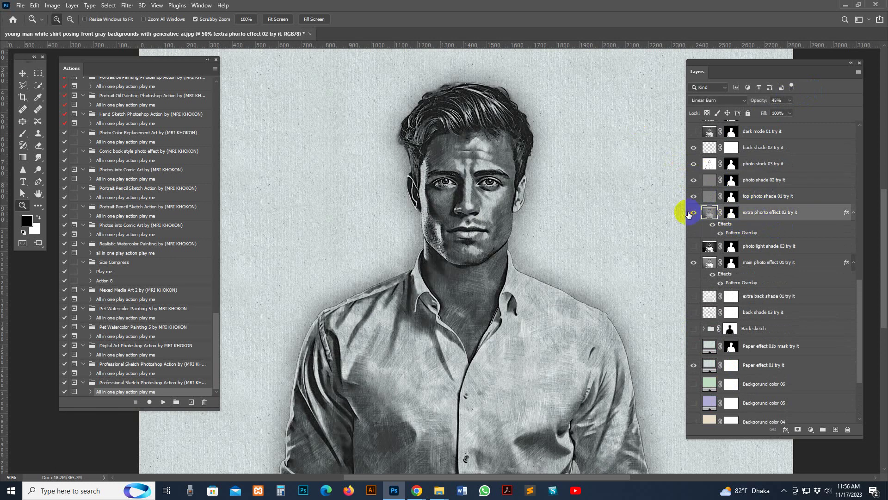
Compare the sketch with and without "photo shade 02 try it", leaving it shown and "extra phorto effect 02 try it" hidden.
click(758, 180)
click(692, 181)
click(692, 180)
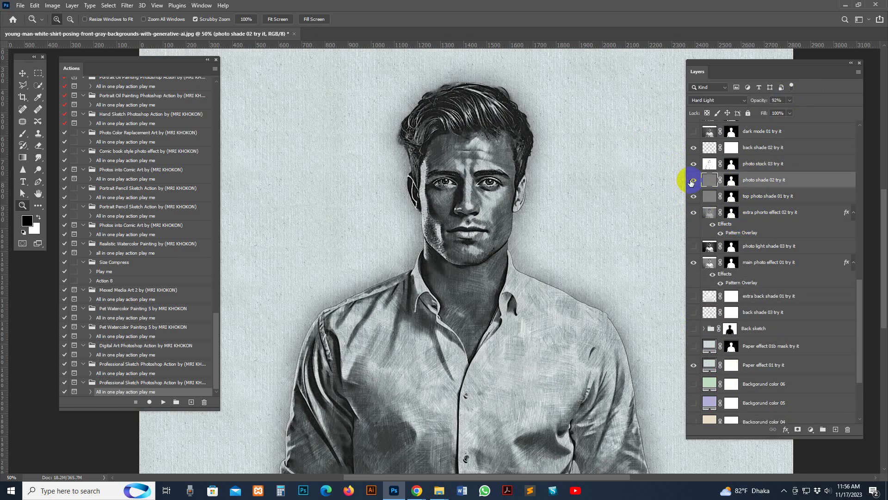
click(692, 180)
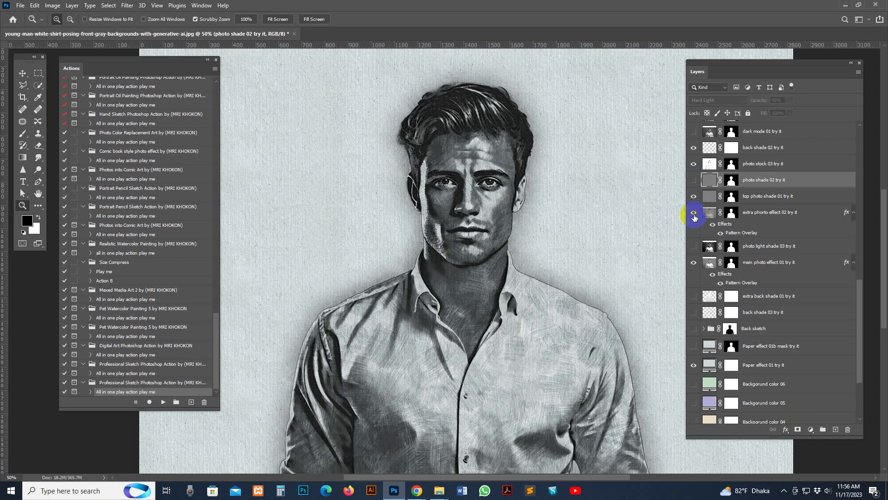
click(693, 214)
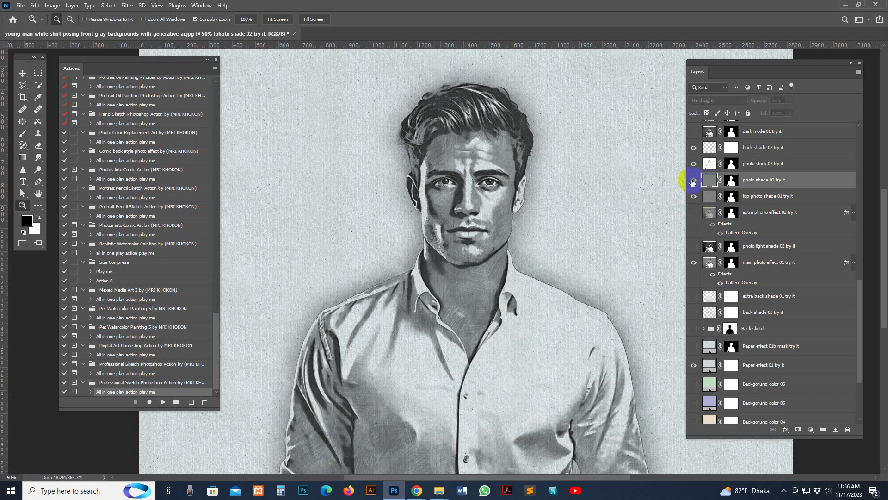
click(692, 180)
Preview the "dark mode 01 try it" layer on the sketch and hide it again.
scroll(754, 199, up, 3)
click(753, 204)
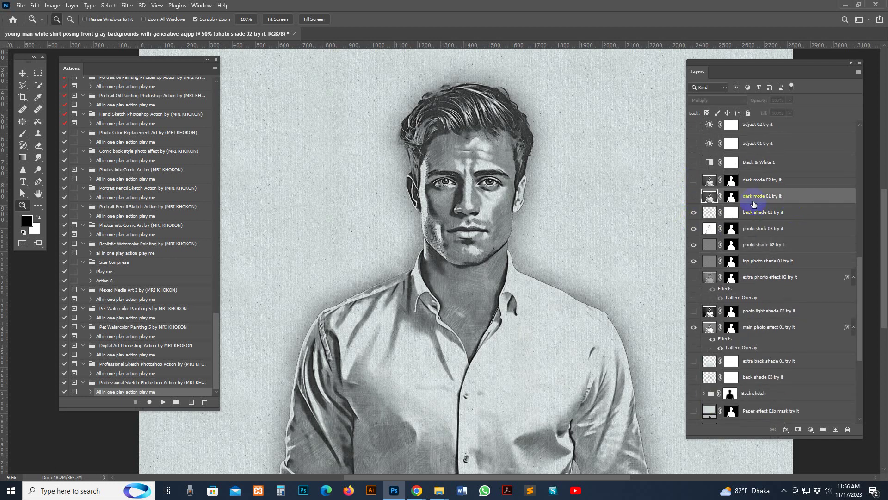
click(692, 199)
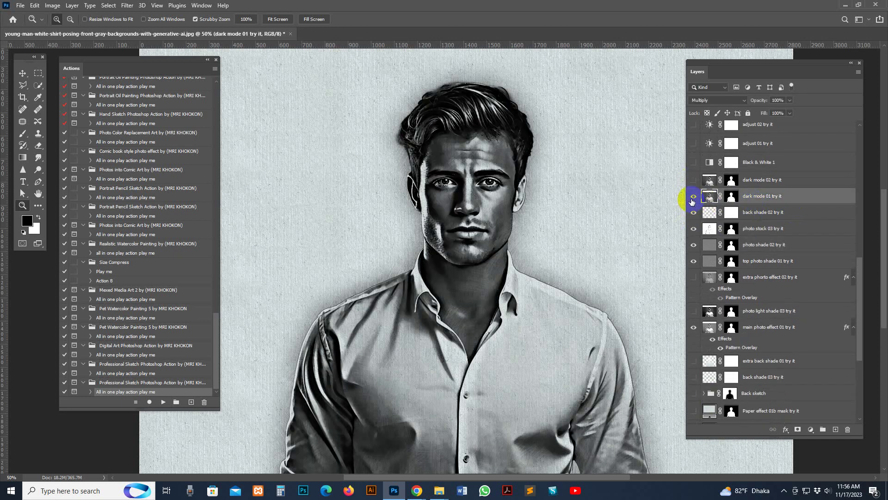
click(693, 197)
Compare the sketch with and without the "dark mode 02 try it" layer, leaving that layer hidden.
click(709, 181)
click(693, 181)
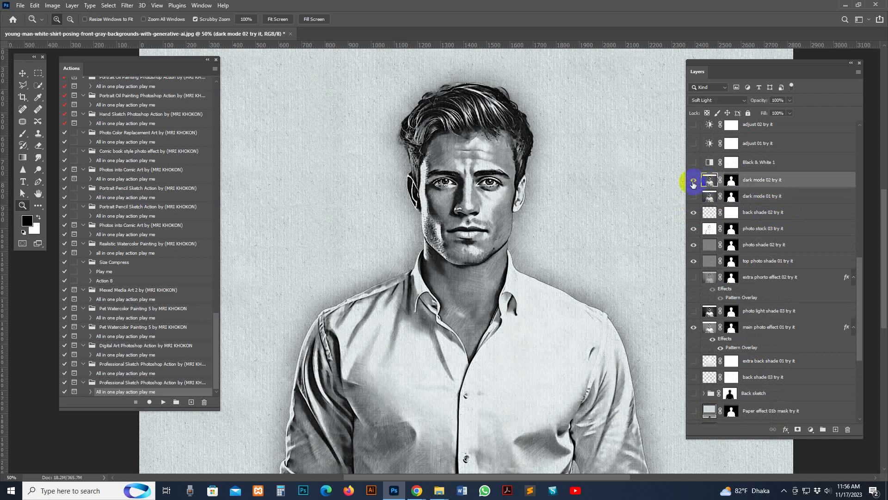
click(694, 183)
click(693, 182)
click(693, 183)
click(693, 184)
click(695, 185)
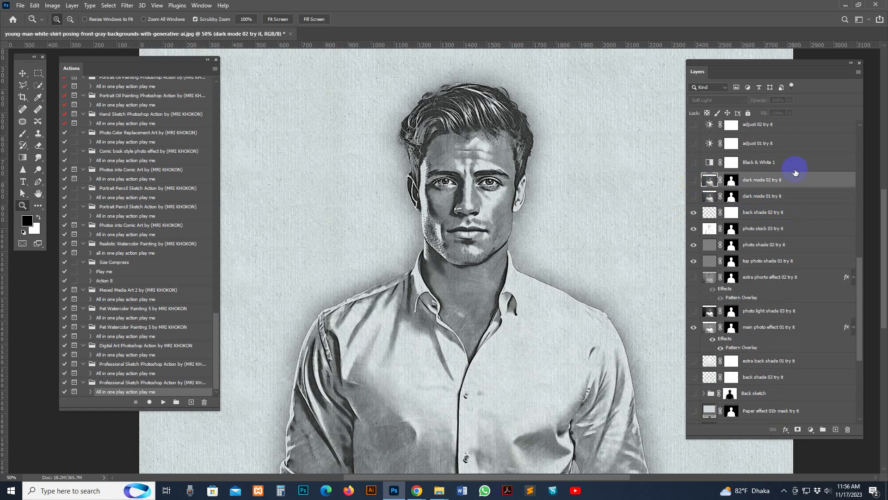
Show the "Black & White 1" adjustment layer and the "Back sketch" group.
click(794, 168)
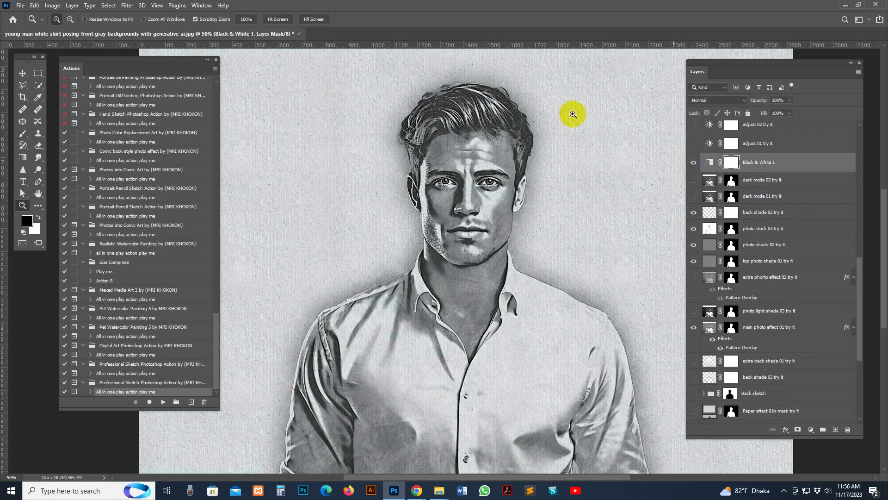
scroll(736, 333, down, 3)
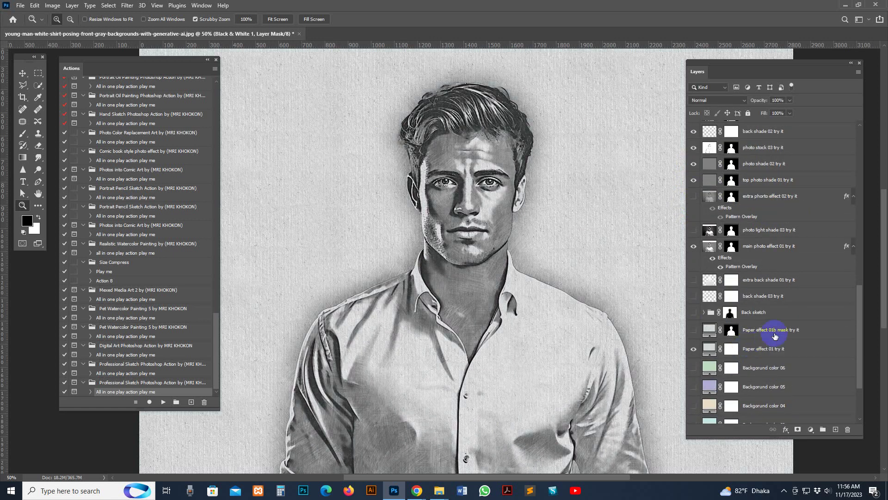
click(774, 312)
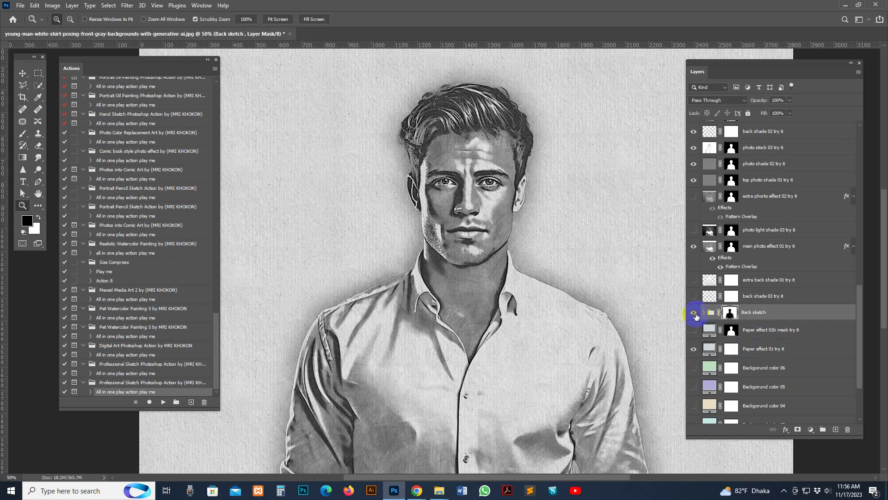
click(694, 313)
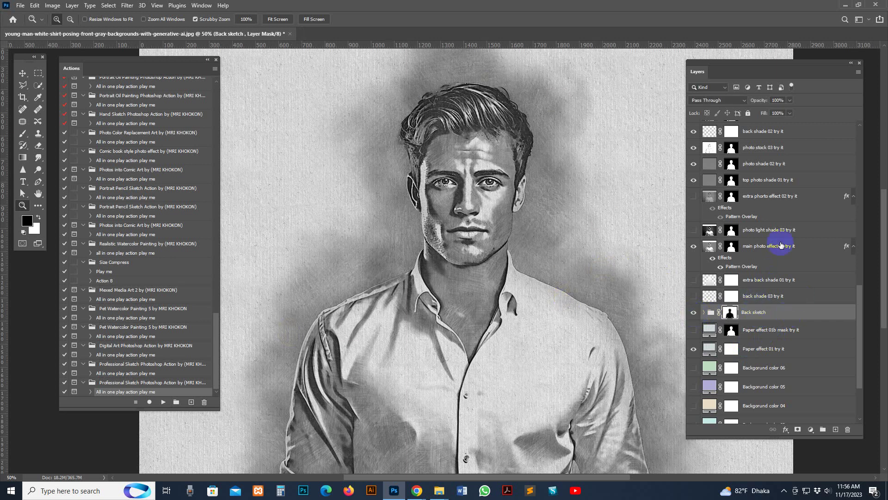
Preview the "adjust 01 try it", "adjust 02 try it" and "adjust 03 try it" layers one at a time, hiding each again.
scroll(763, 252, up, 8)
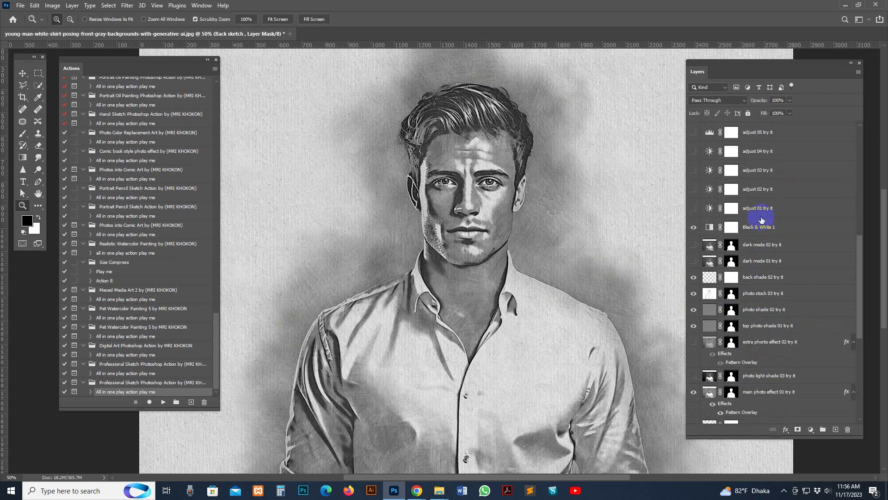
click(708, 214)
click(694, 209)
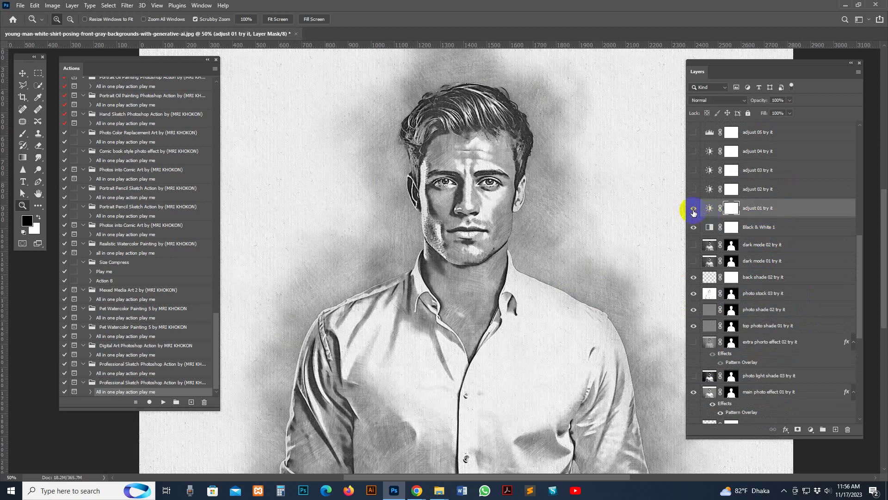
click(693, 209)
click(693, 191)
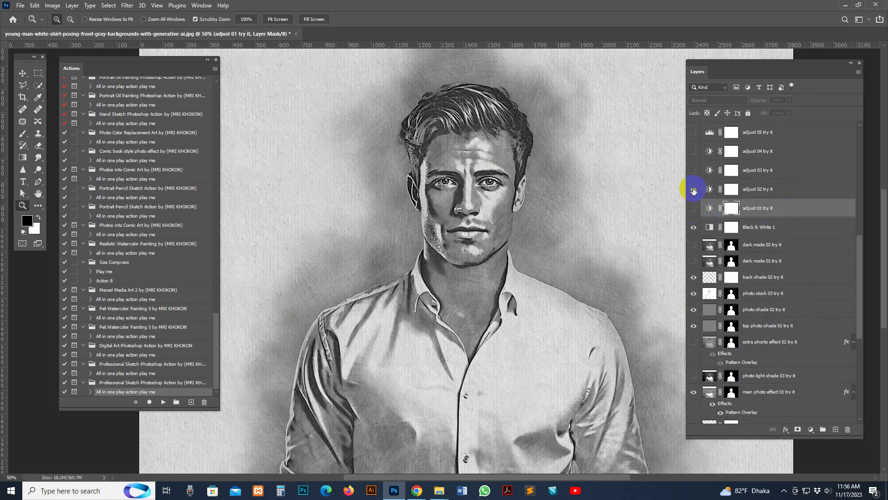
click(694, 189)
click(692, 170)
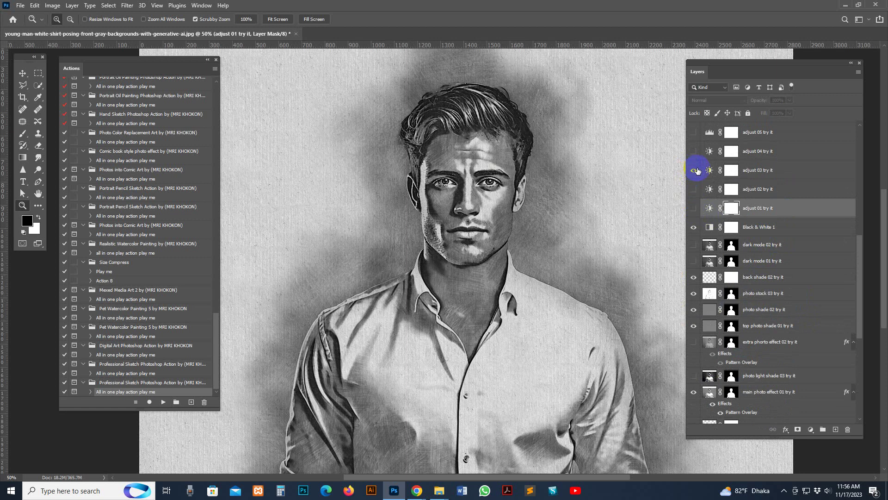
click(696, 171)
Show "adjust 04 try it" and preview "dark mode 02 try it" and "dark mode 01 try it" with it, hiding both dark mode layers again.
click(694, 152)
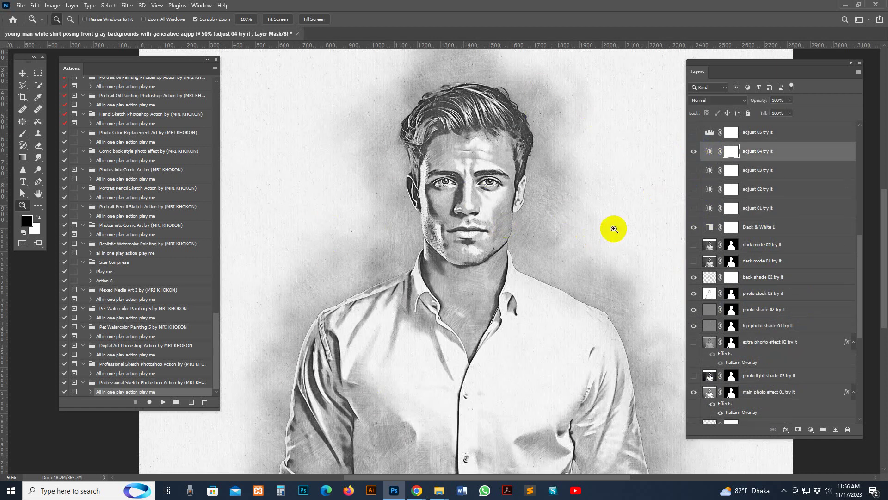
click(699, 247)
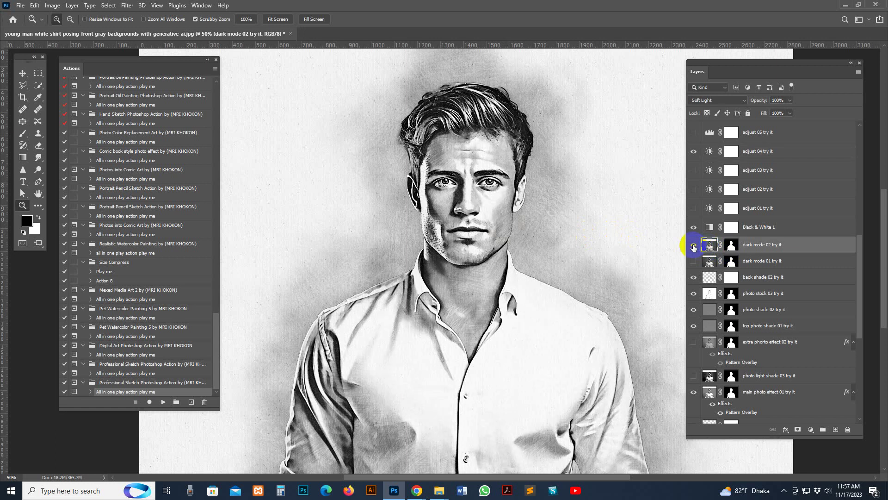
click(693, 247)
click(704, 263)
click(694, 263)
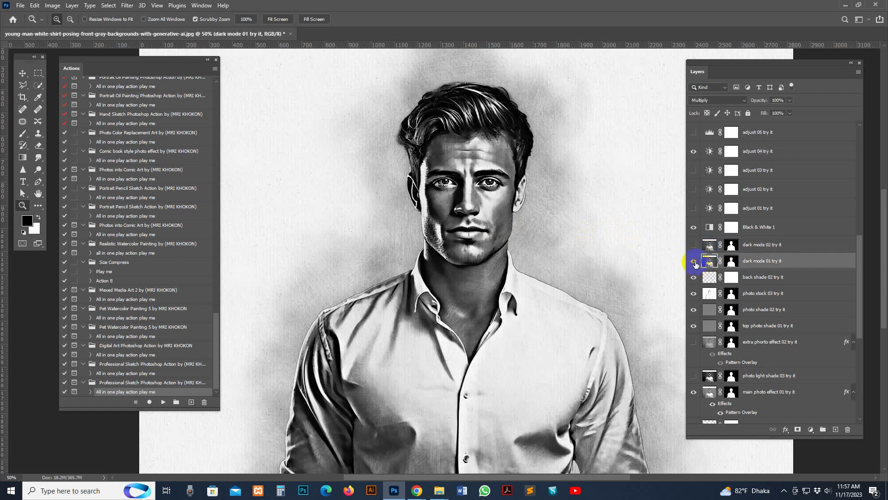
click(694, 260)
Compare the sketch with and without "photo shade 02 try it" and "top photo shade 01 try it", leaving both layers shown.
click(701, 310)
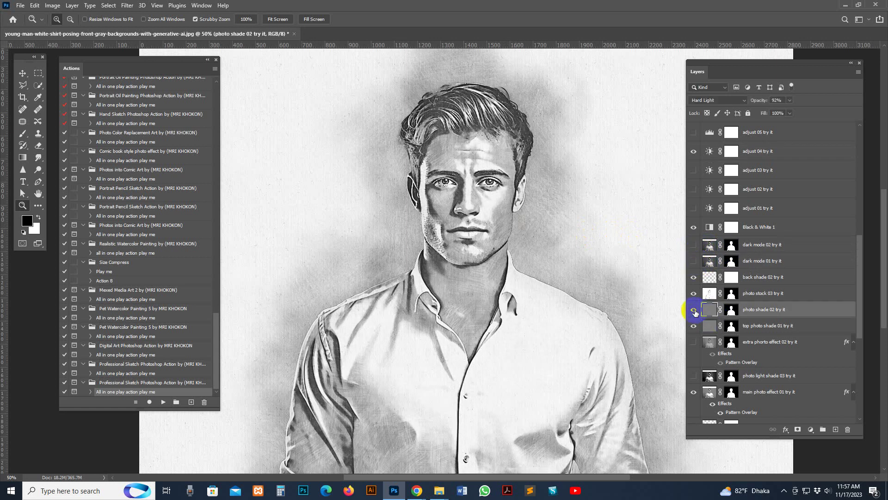
click(692, 311)
click(705, 329)
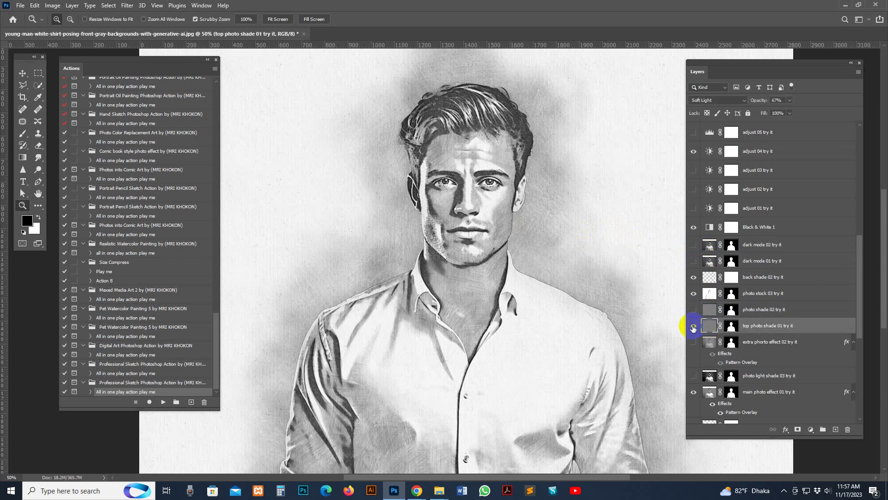
click(702, 314)
click(692, 311)
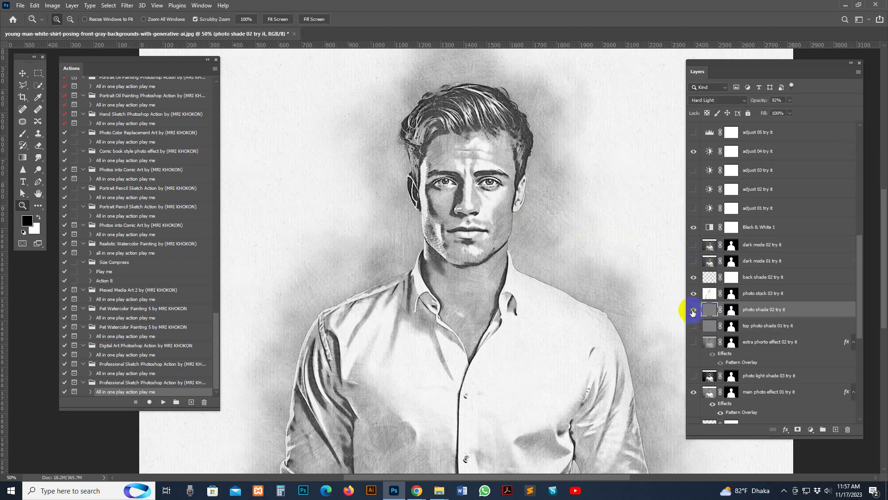
click(694, 327)
Preview the "extra phorto effect 02 try it" and "photo light shade 03 try it" layers in turn and hide both again.
click(708, 343)
click(693, 342)
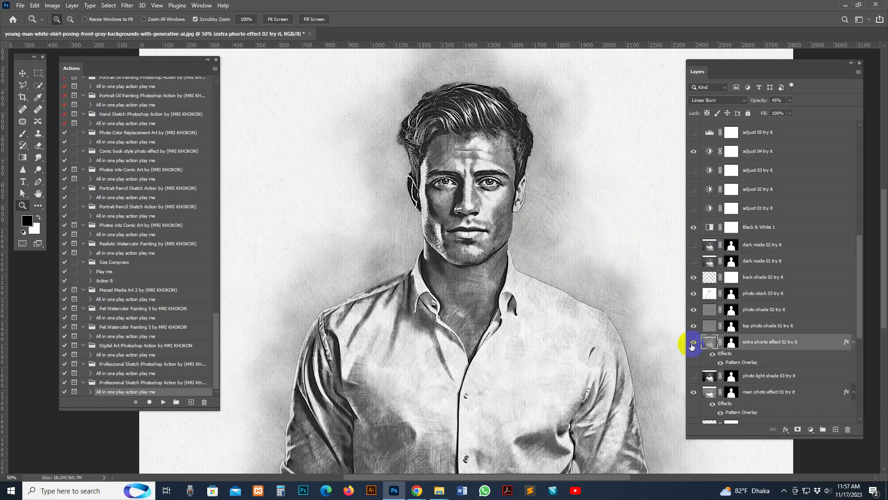
click(693, 342)
click(765, 375)
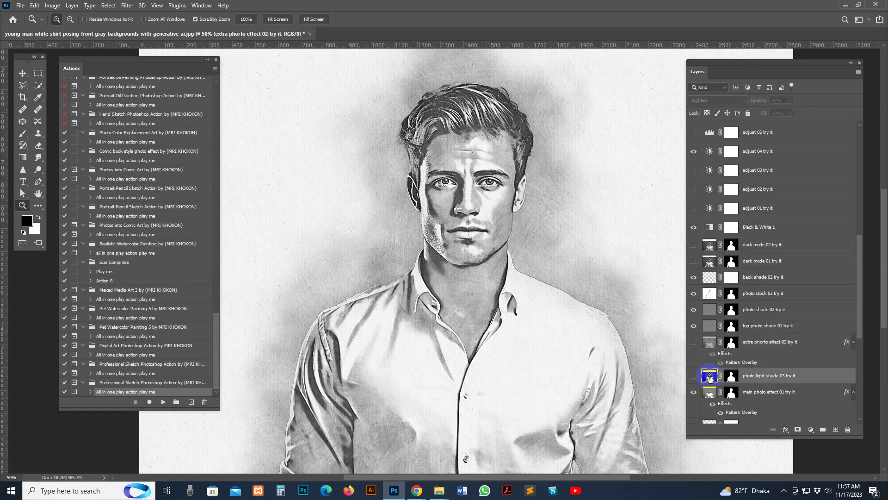
click(693, 376)
click(693, 376)
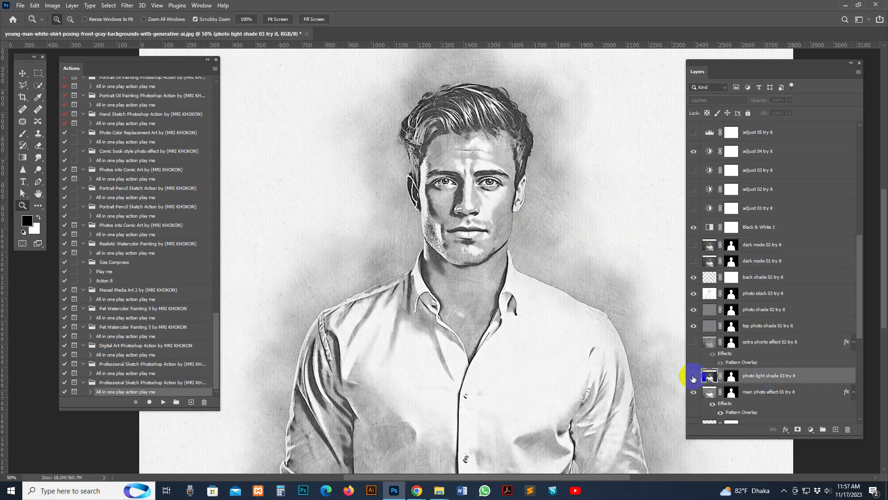
Hide "adjust 04 try it" and preview "adjust 05 try it" and "adjust 06 try it" in turn, hiding each again.
scroll(734, 207, up, 3)
click(693, 279)
click(692, 263)
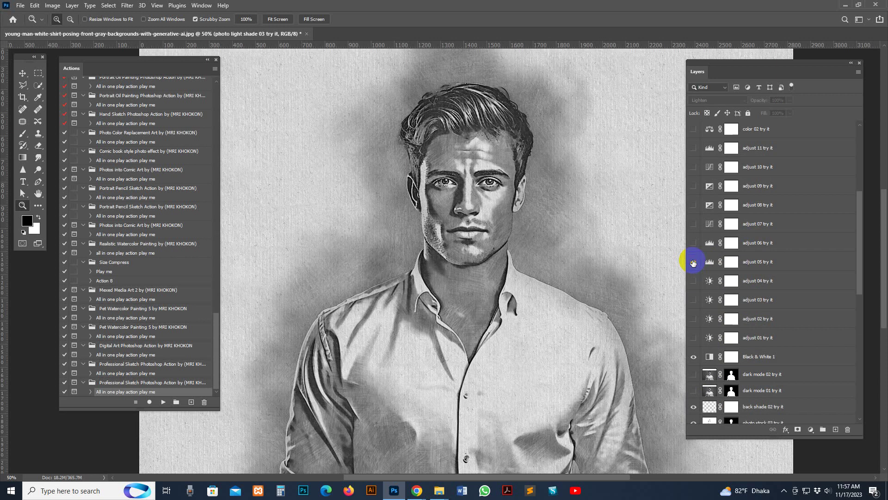
click(692, 262)
click(693, 243)
click(694, 244)
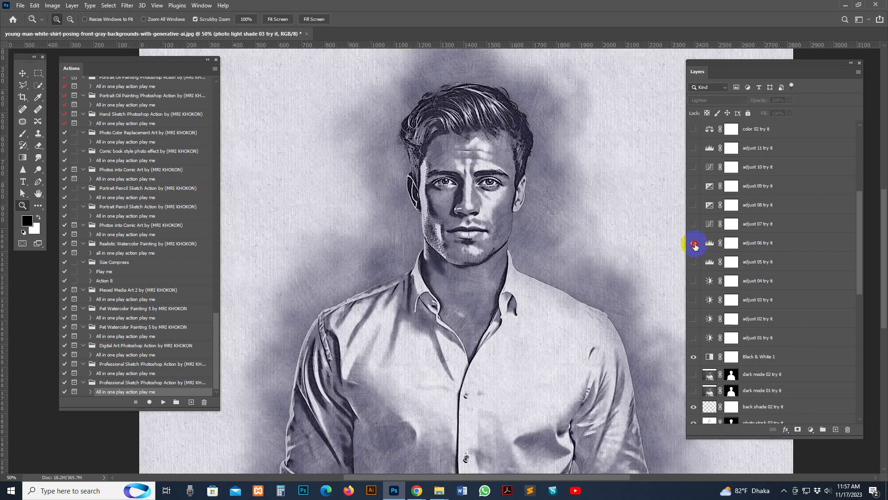
Preview the adjustment layers from "adjust 07 try it" to "adjust 11 try it" one at a time, hiding each again.
click(694, 225)
click(693, 210)
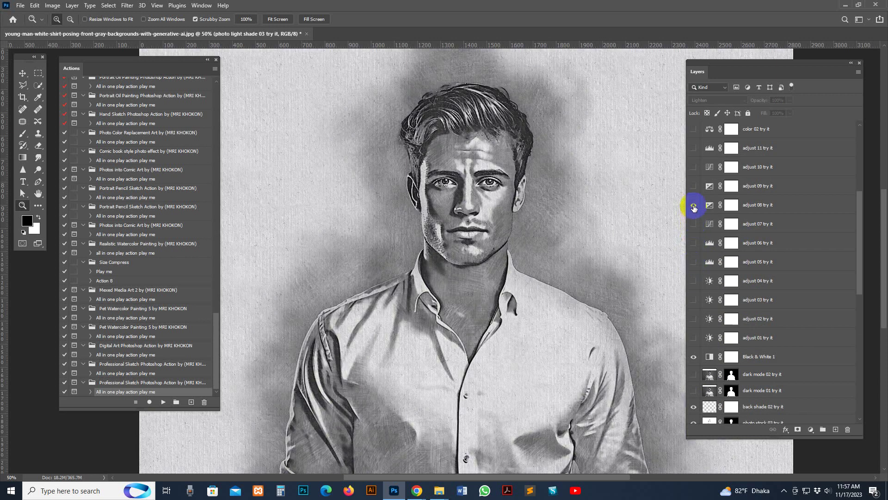
click(694, 208)
click(697, 187)
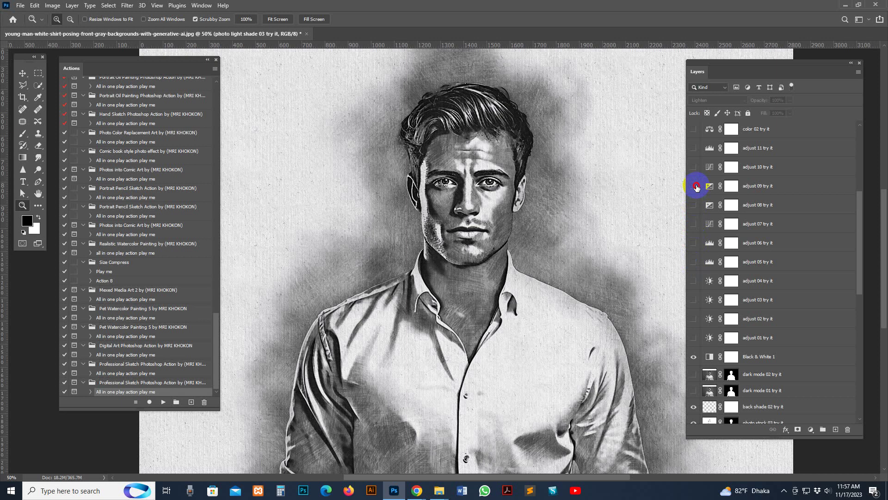
click(696, 186)
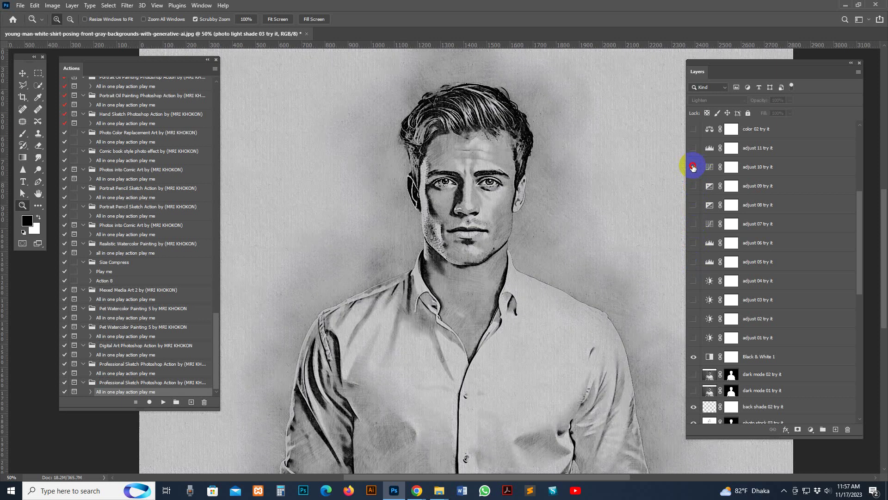
click(695, 168)
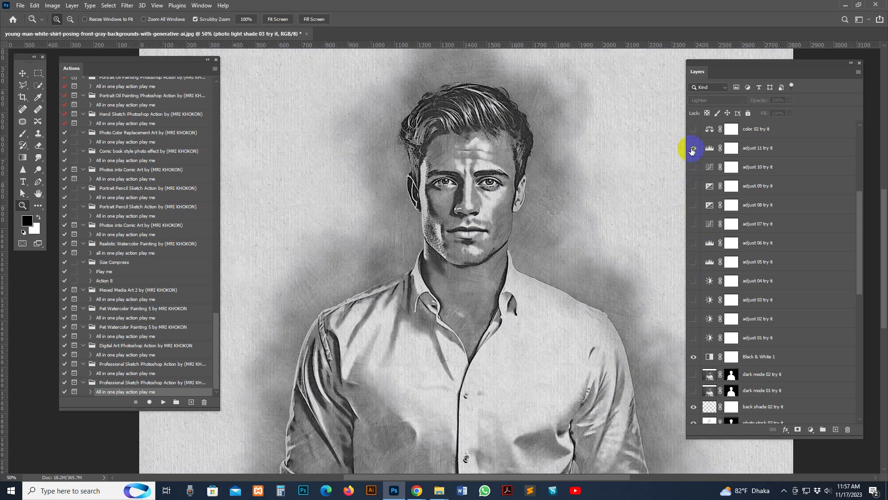
click(693, 148)
scroll(709, 177, up, 2)
click(693, 212)
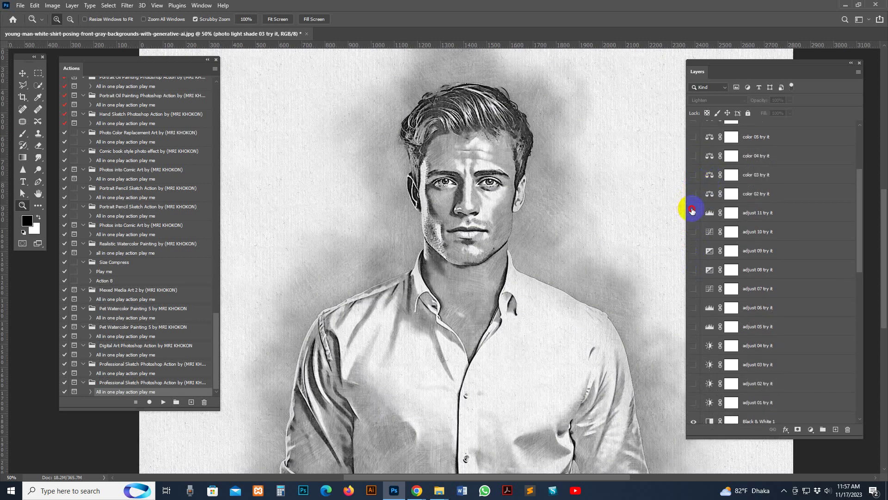
Preview the color tint layers from "color 02 try it" to "color 05 try it" one at a time, hiding each again.
click(693, 194)
click(693, 194)
click(693, 176)
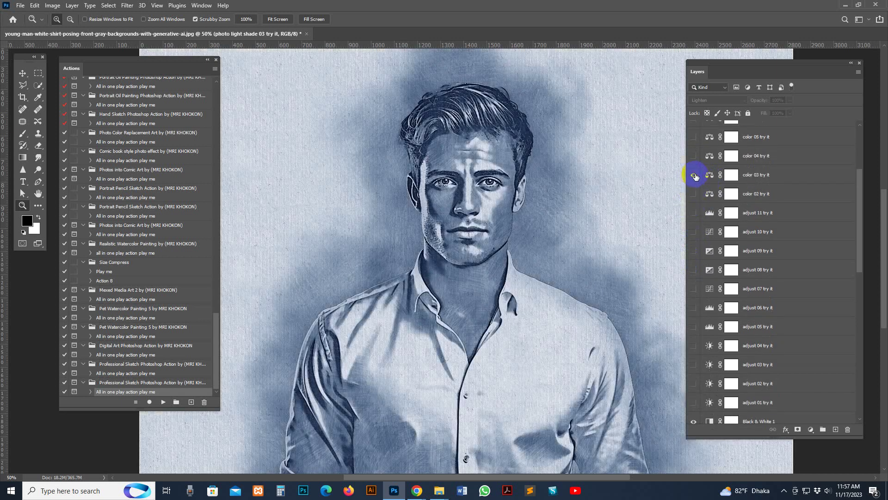
click(693, 176)
click(696, 157)
click(695, 159)
click(693, 140)
scroll(706, 175, up, 4)
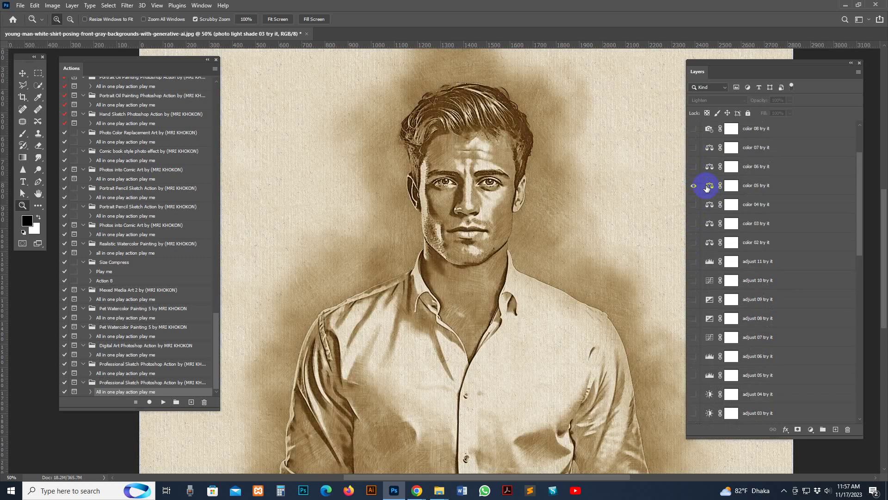
click(695, 201)
Show the "colorchanger 09 try it" layer and set its Hue/Saturation hue to 360 for a red tint.
click(694, 128)
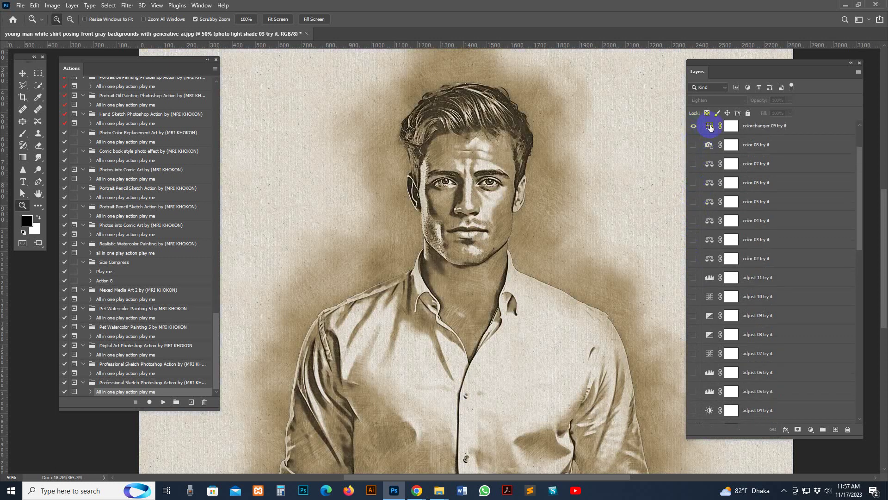
click(710, 128)
scroll(719, 164, up, 2)
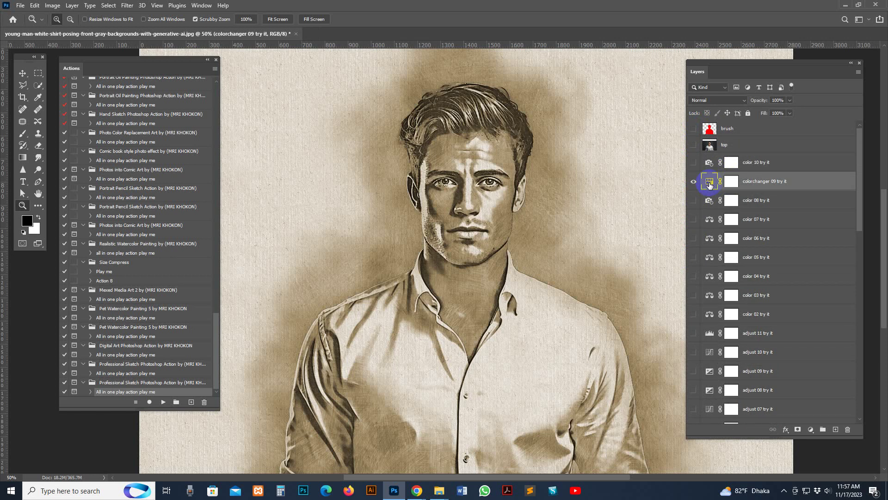
double_click(710, 183)
click(559, 305)
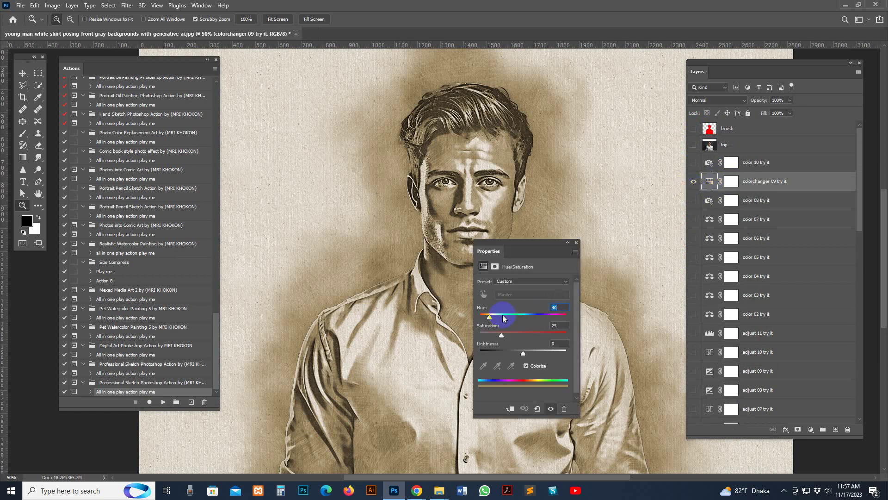
drag(534, 312, 555, 316)
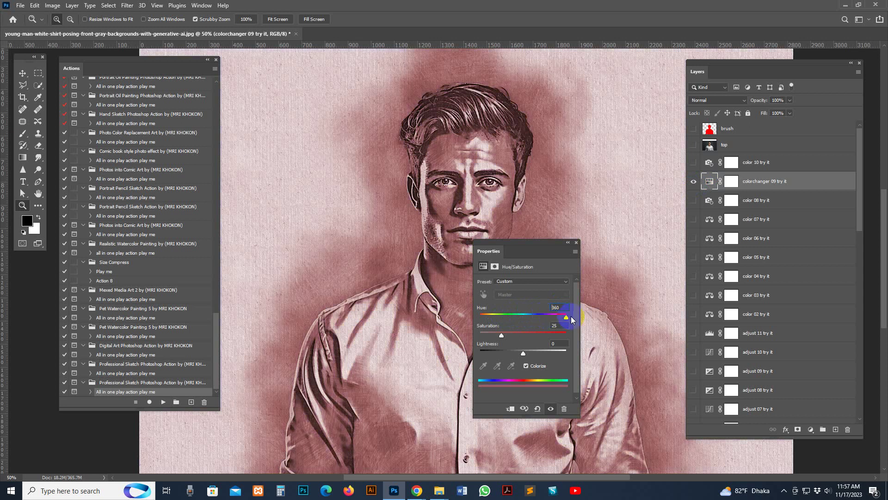
click(576, 242)
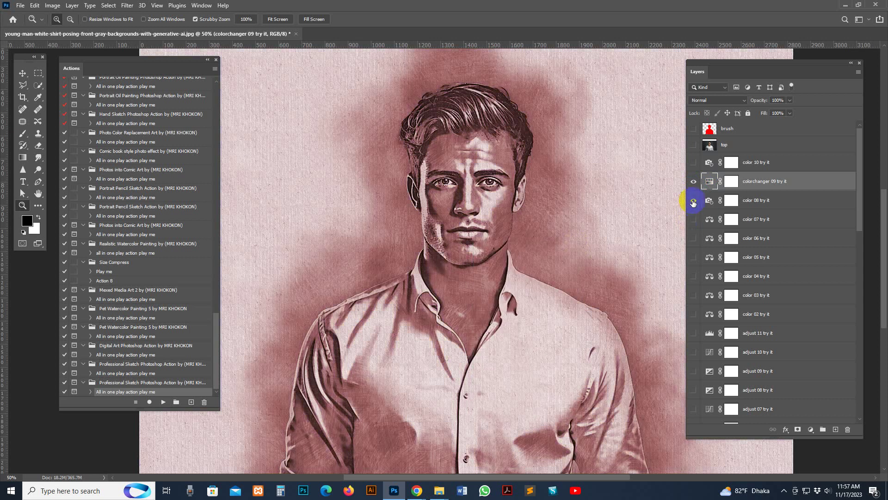
Preview "adjust 09 try it", "adjust 08 try it" and "adjust 07 try it" over the red tint, and hide "colorchanger 09 try it".
click(694, 372)
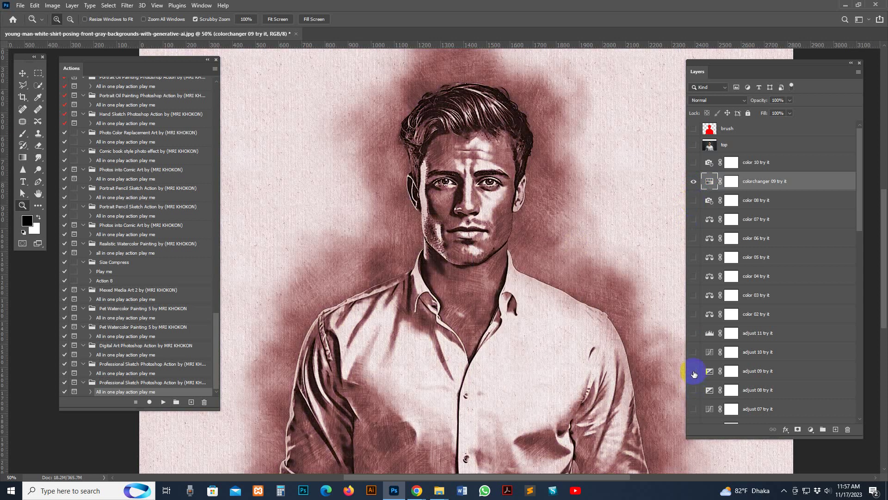
click(694, 389)
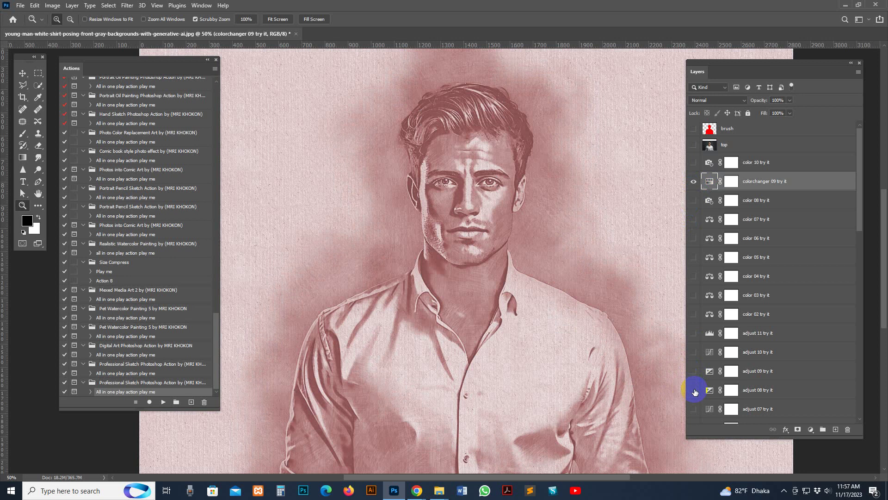
click(694, 408)
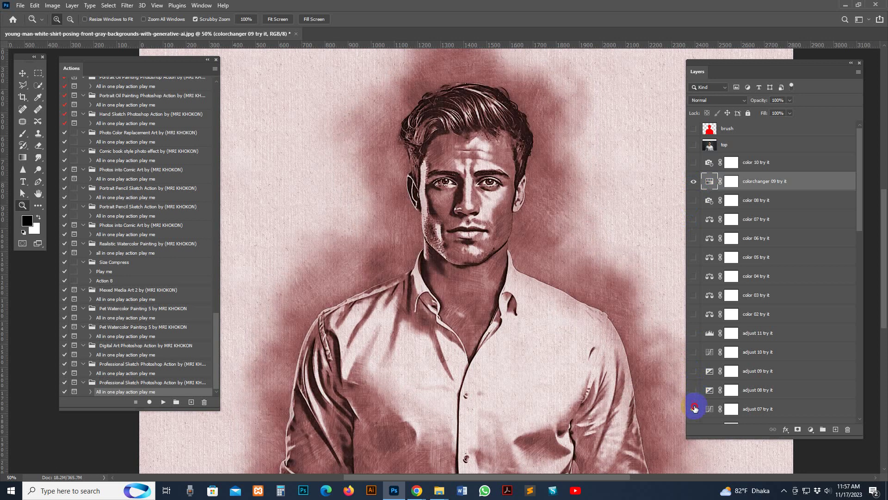
click(693, 181)
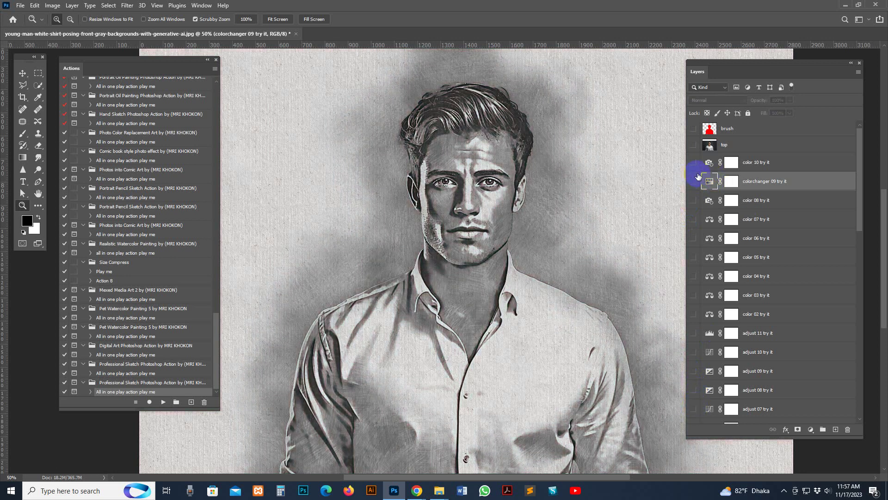
Switch to Chrome and look over the MRI STUDIO shop and the Drawing Sketch and Line Art Sketch Photoshop Action product pages.
click(417, 490)
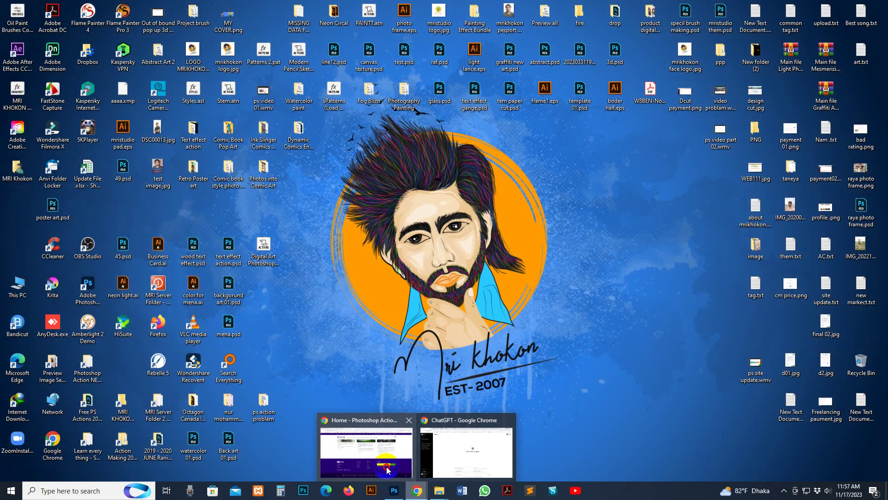
click(388, 469)
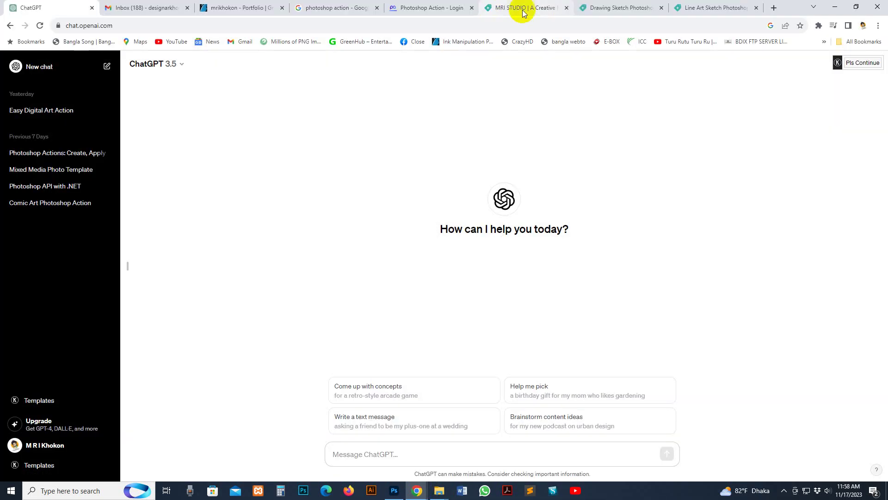
click(519, 8)
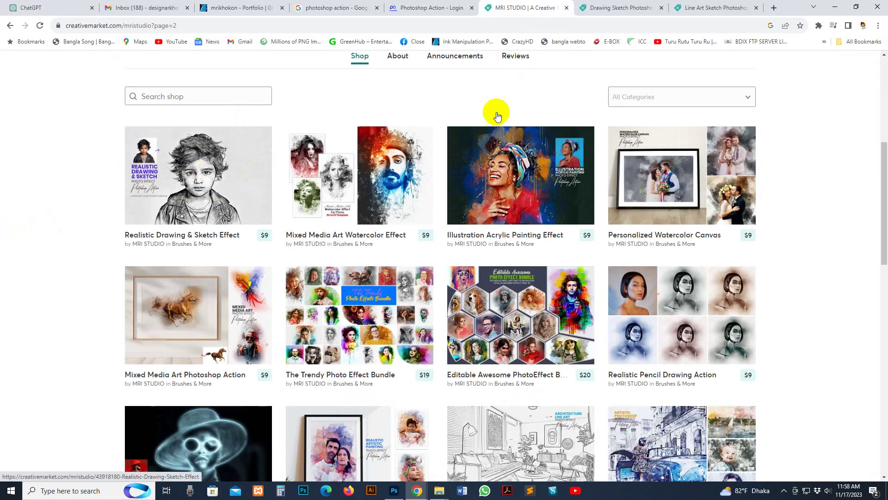
click(618, 8)
click(689, 8)
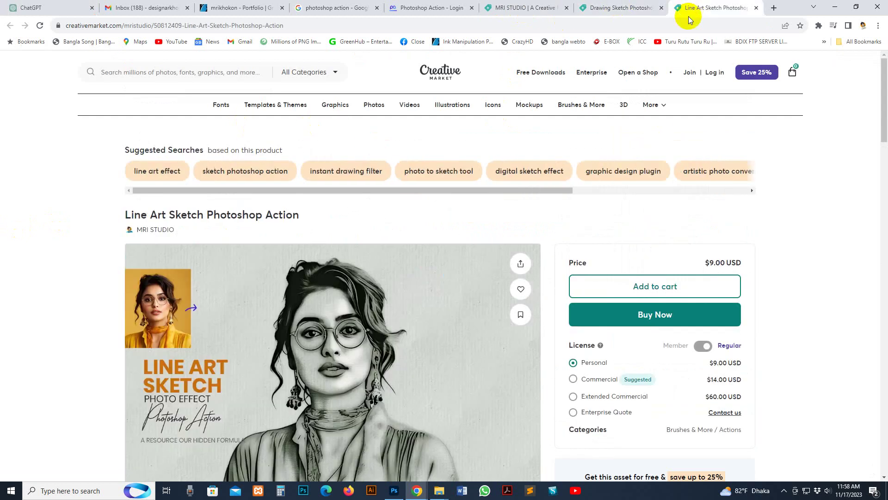
Return to the MRI STUDIO shop on Creative Market and browse its photo effect listings.
click(562, 7)
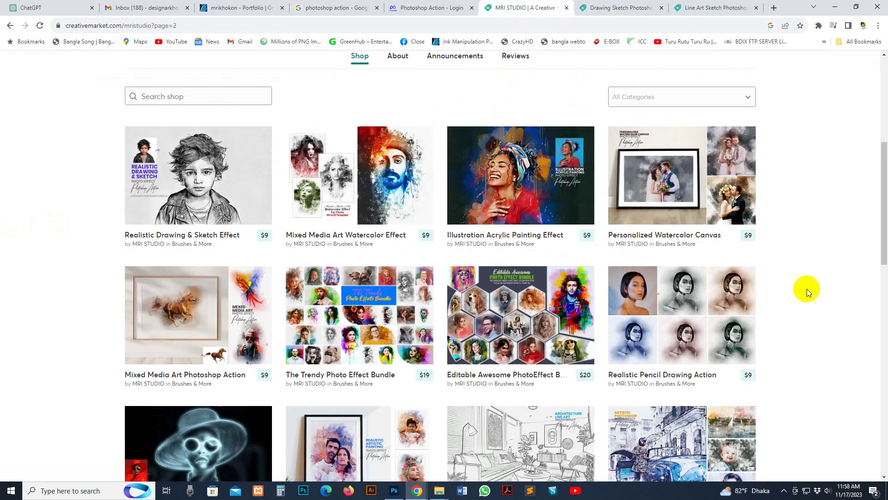
scroll(805, 278, down, 2)
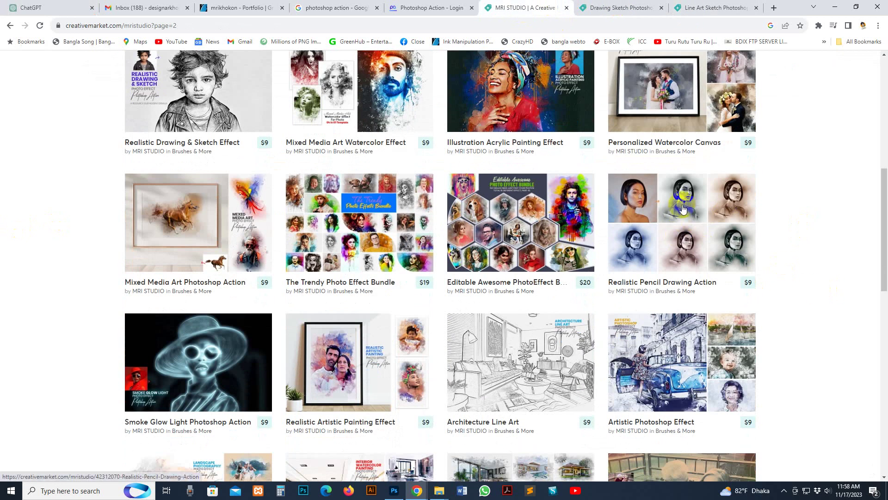
scroll(340, 301, down, 5)
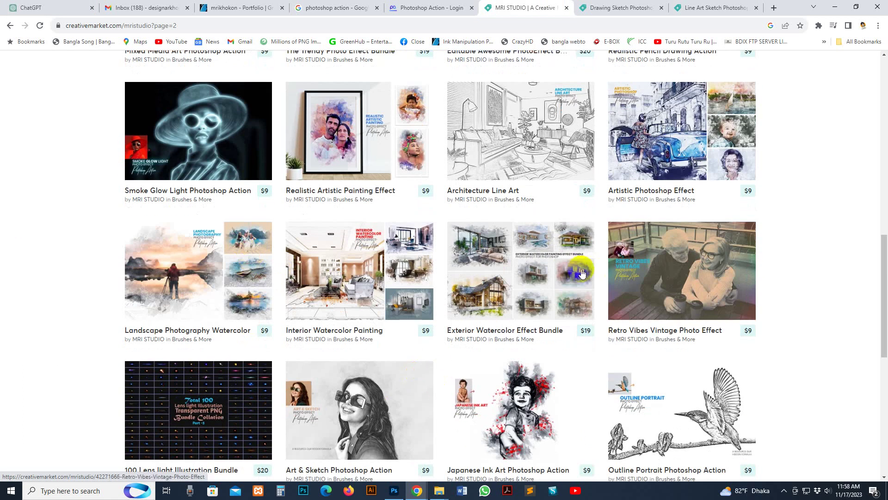
Open the author's GraphicRiver portfolio and browse its Photoshop action items.
click(244, 7)
scroll(381, 138, down, 4)
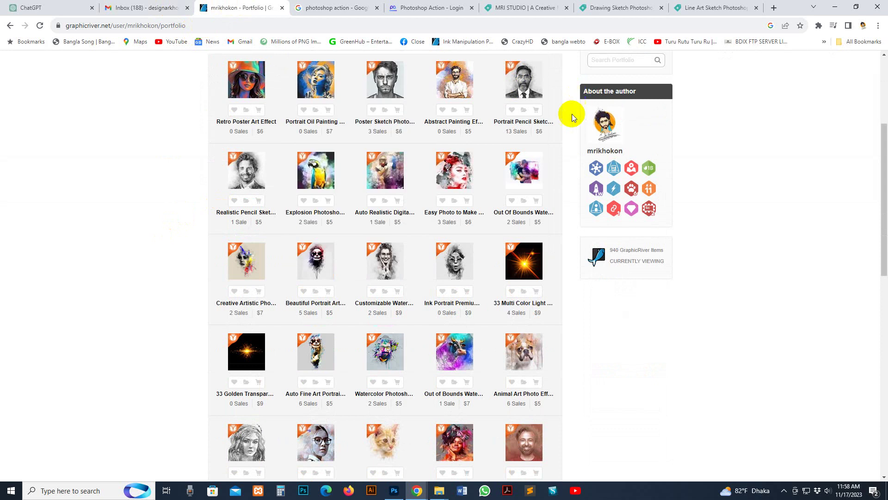
mouse_move(525, 92)
mouse_move(251, 177)
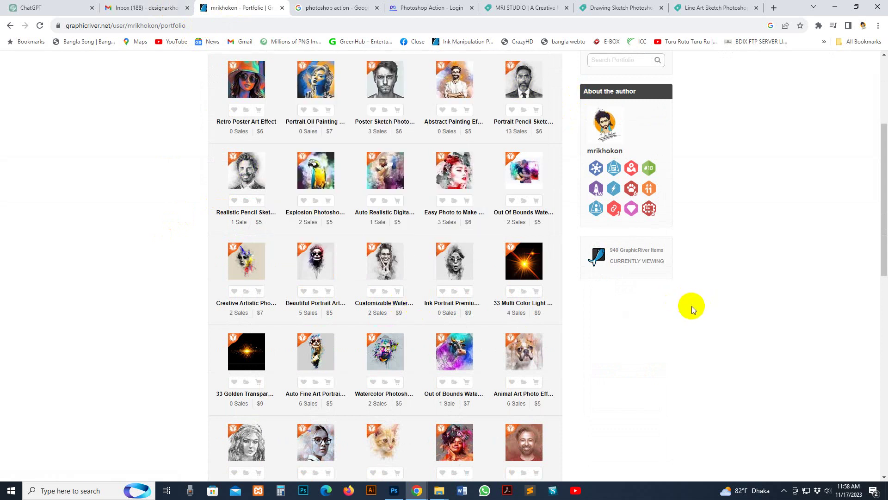
scroll(691, 305, up, 5)
Revisit the Line Art Sketch and Drawing Sketch product pages, and go back to the first listings of the MRI STUDIO shop.
click(710, 8)
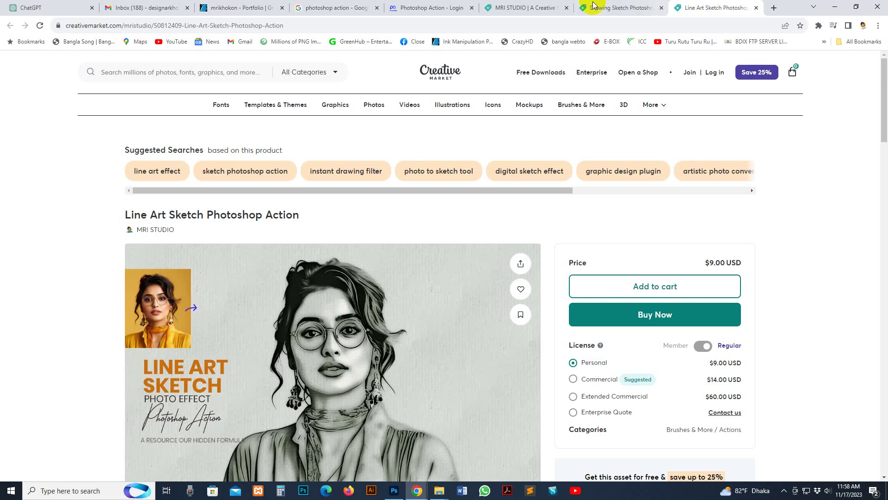
click(593, 6)
click(509, 8)
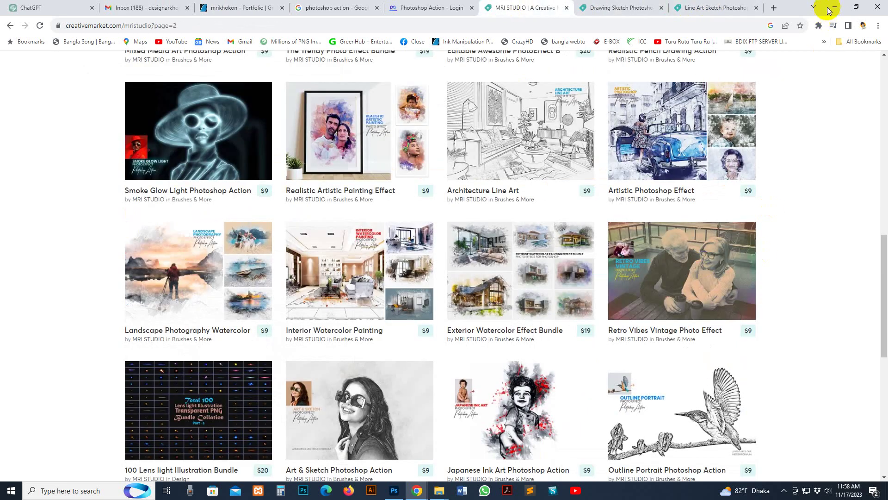
scroll(261, 244, up, 9)
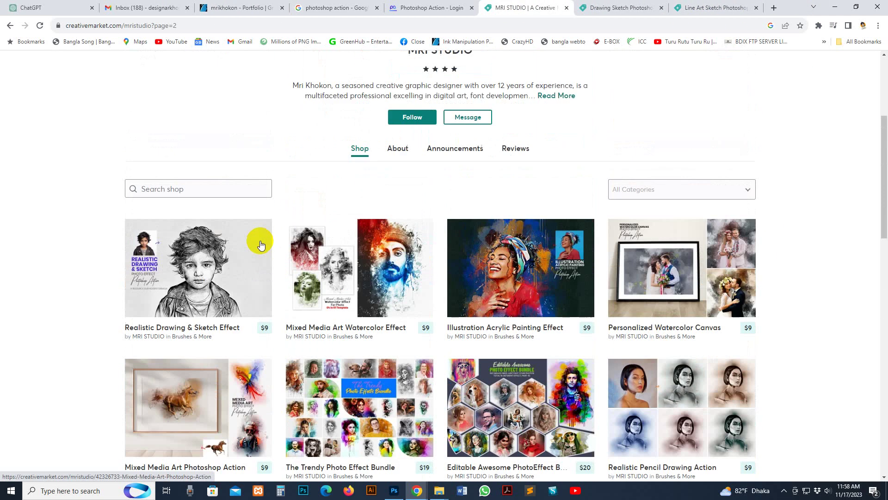